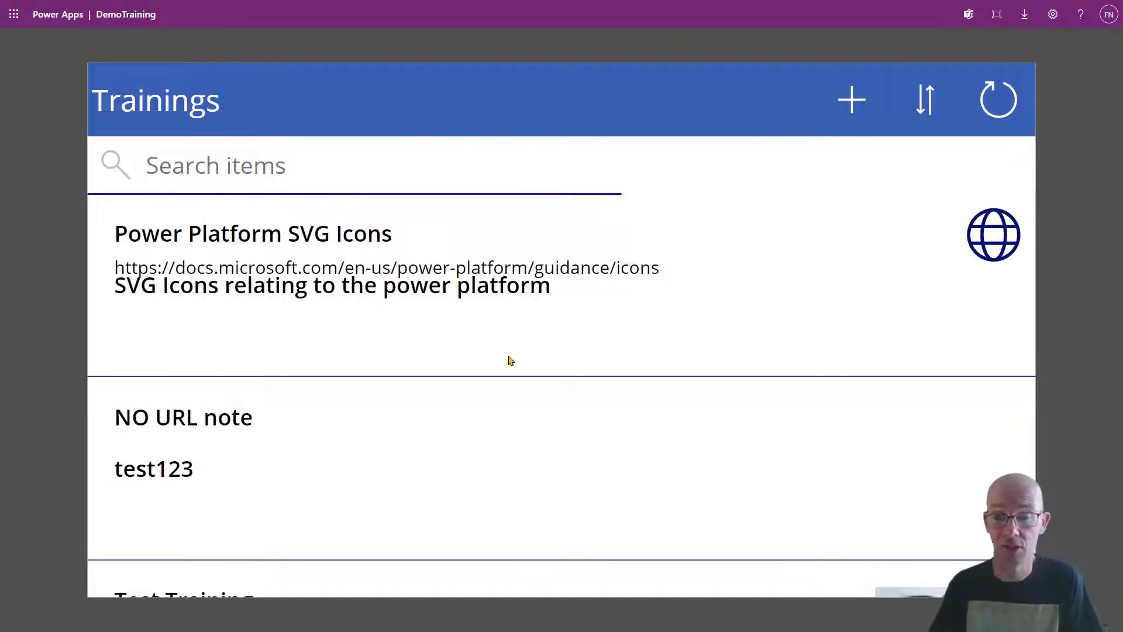
# - Browse the Trainings list, view the web page linked from the Power Platform SVG Icons entry, and return to the app
pyautogui.scroll(-3, 507, 360)
pyautogui.scroll(3, 508, 361)
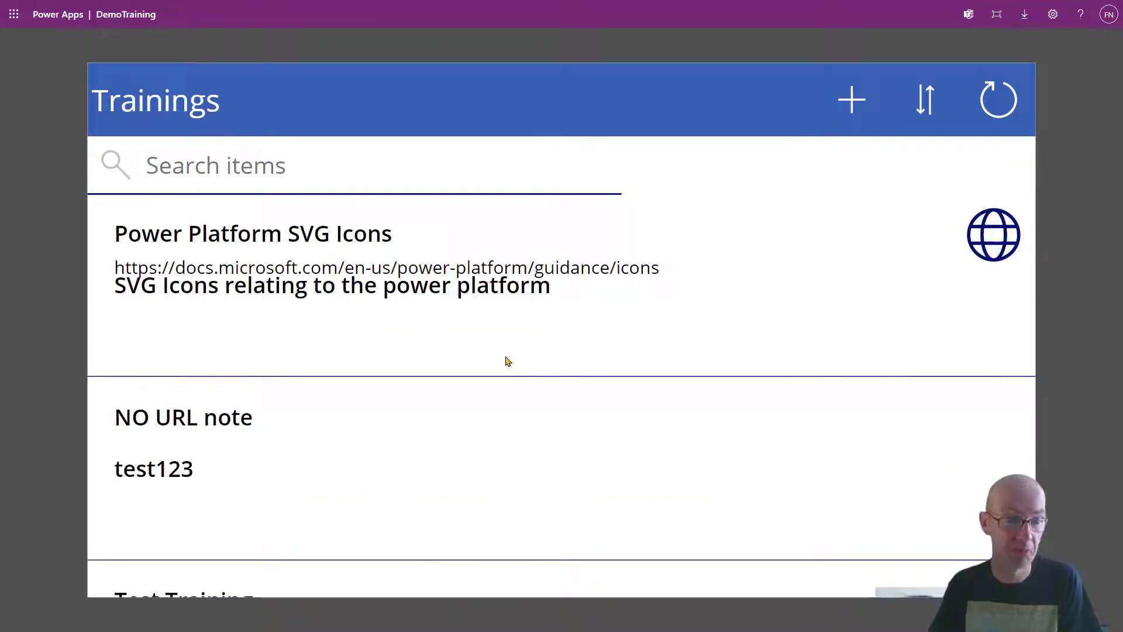
pyautogui.scroll(-3, 508, 361)
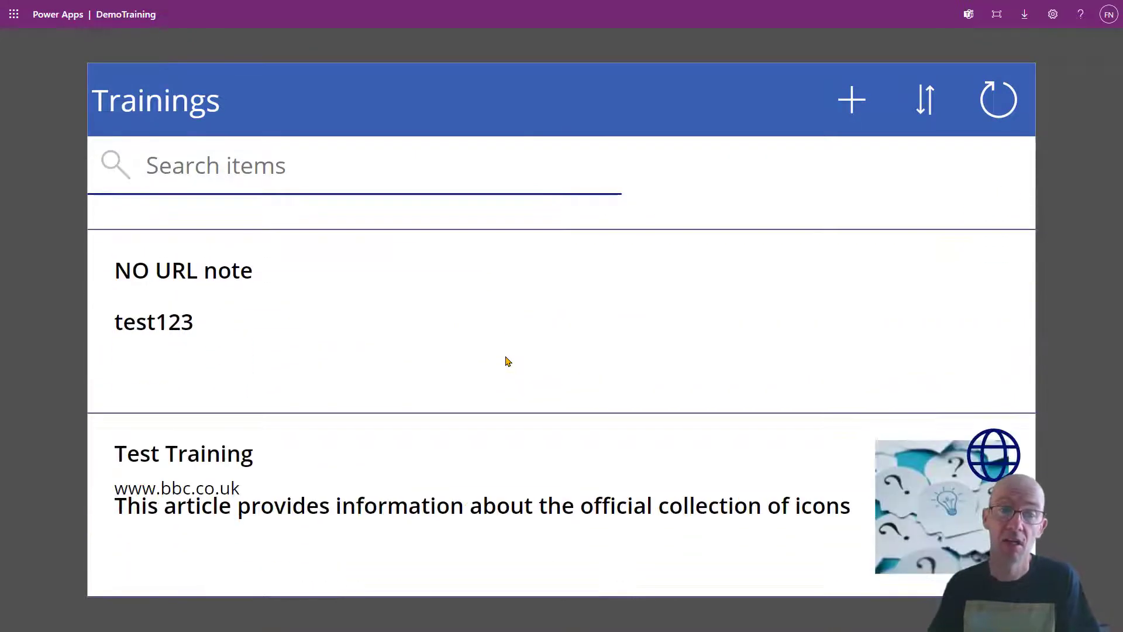
pyautogui.scroll(3, 505, 360)
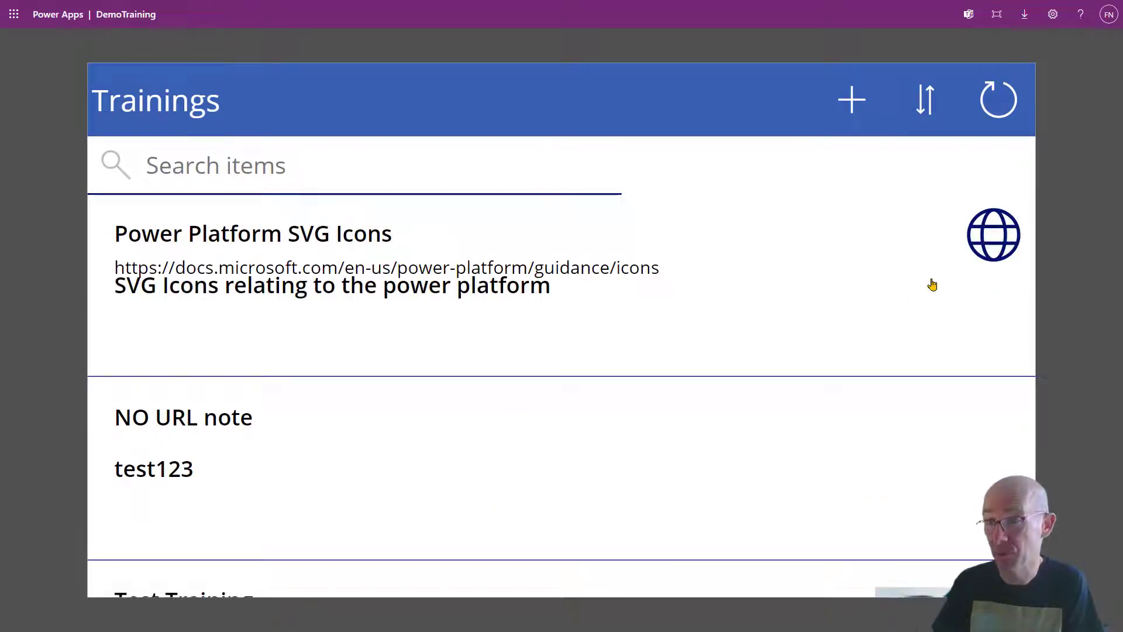
pyautogui.click(989, 254)
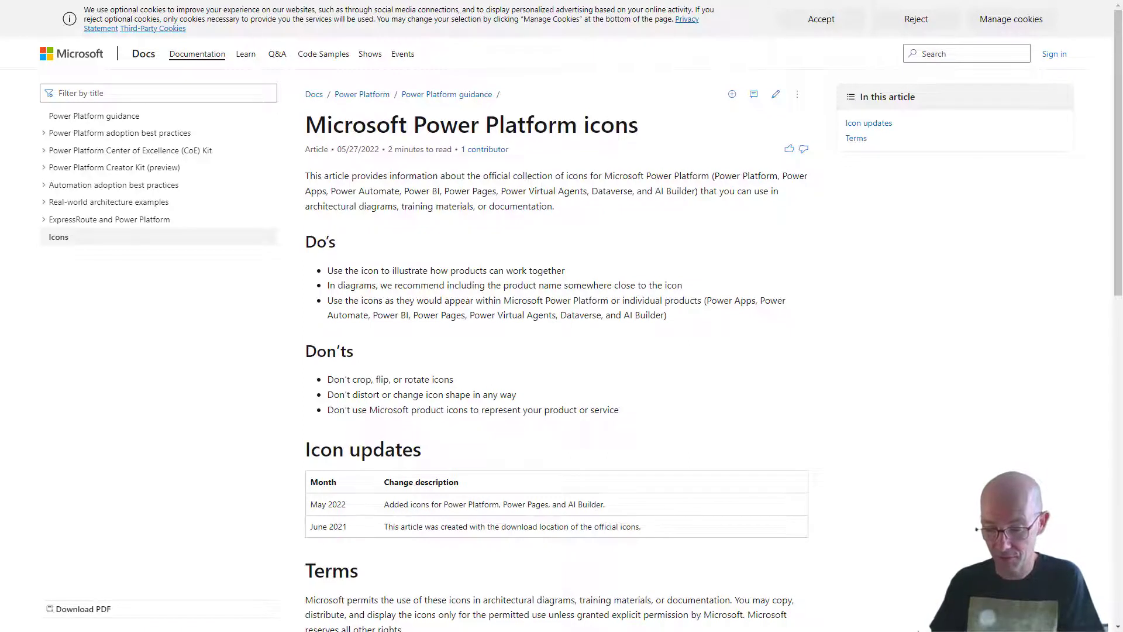
pyautogui.hotkey('ctrl', 'w')
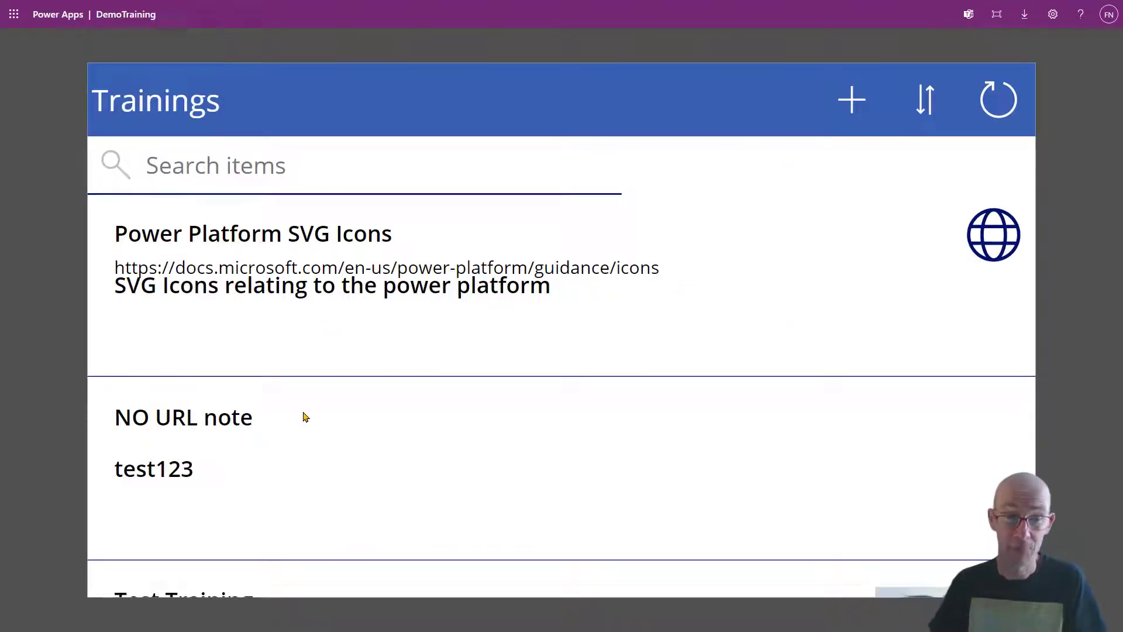
# - Search the trainings for "Platform", and view the blank form for a new training before cancelling it
pyautogui.click(284, 158)
pyautogui.write('Platform')
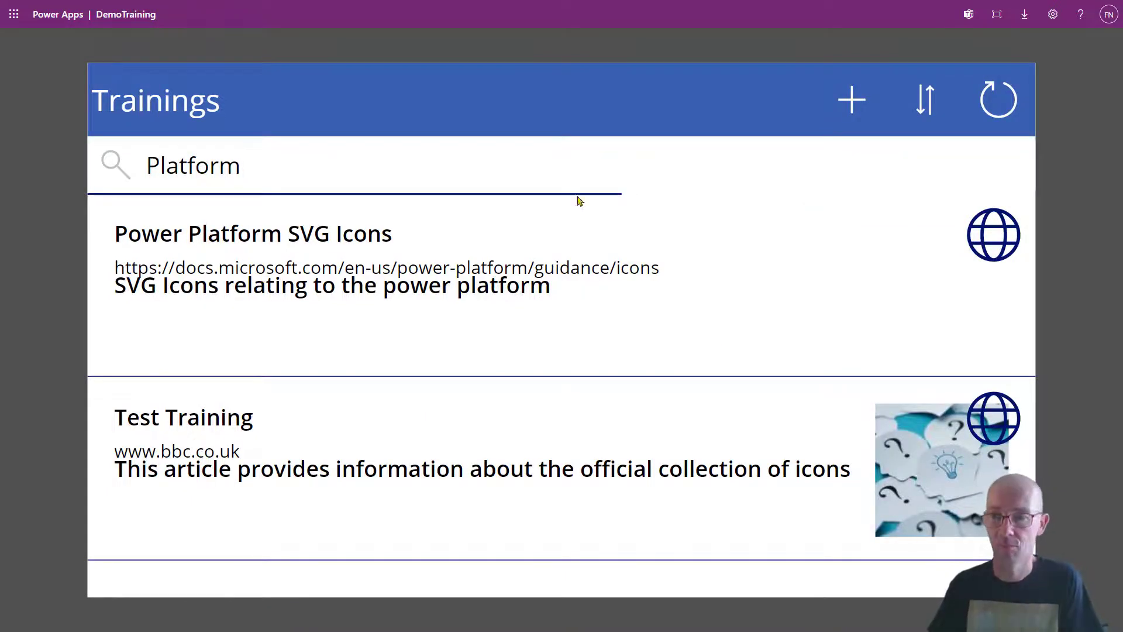
pyautogui.click(853, 102)
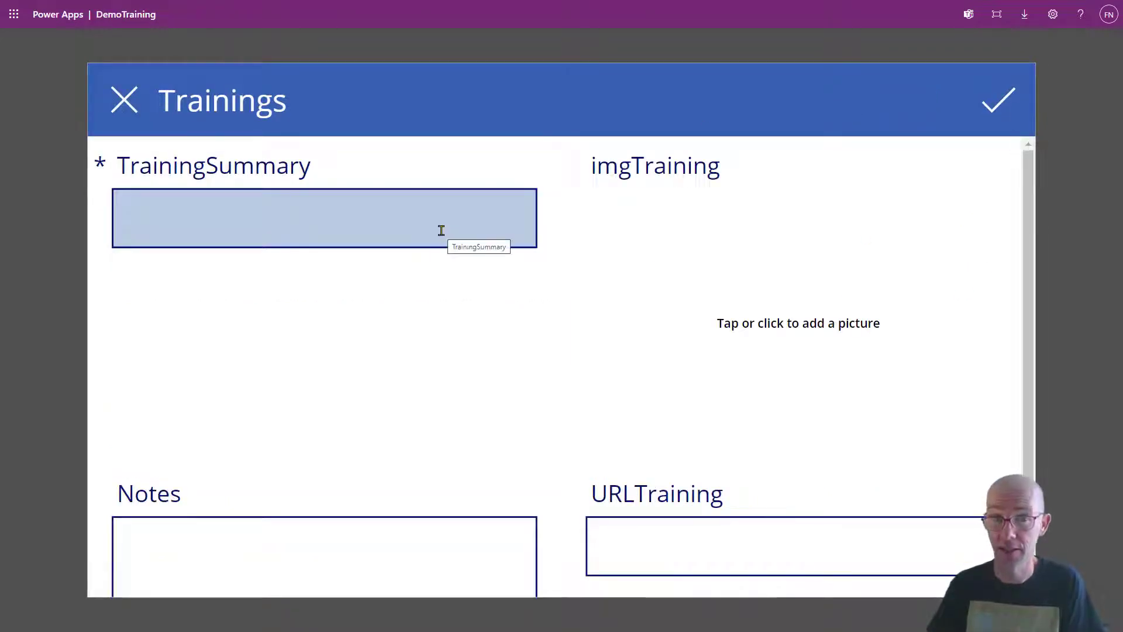
pyautogui.click(124, 100)
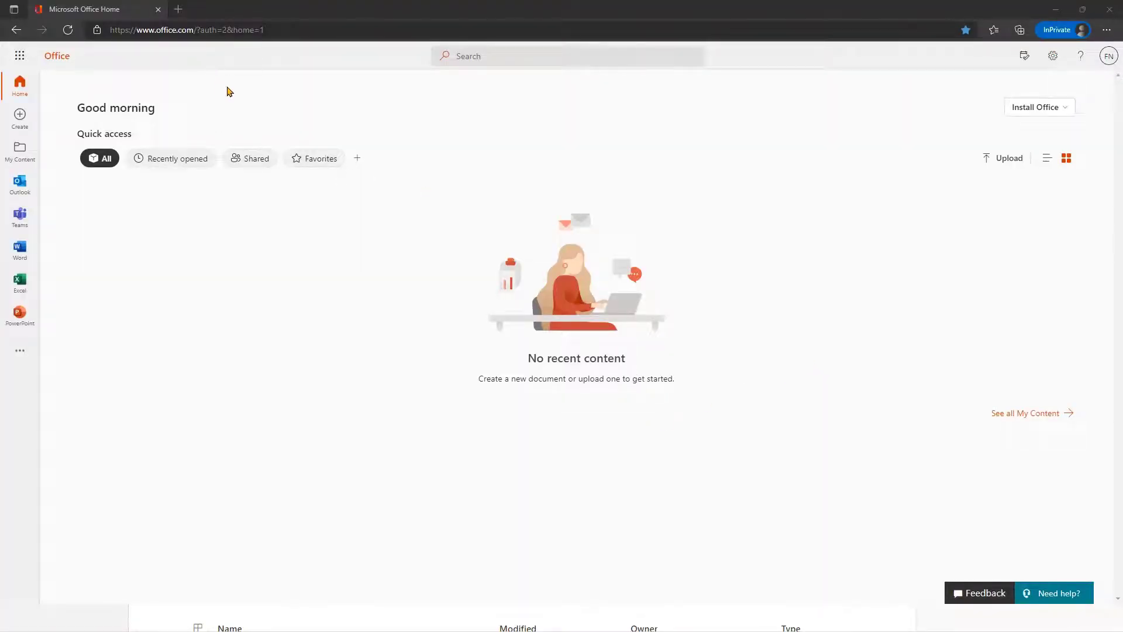
# - Search the web for "power apps developer plan" in a new browser tab and open the Microsoft Power Apps Free Developer Plan result
pyautogui.click(179, 9)
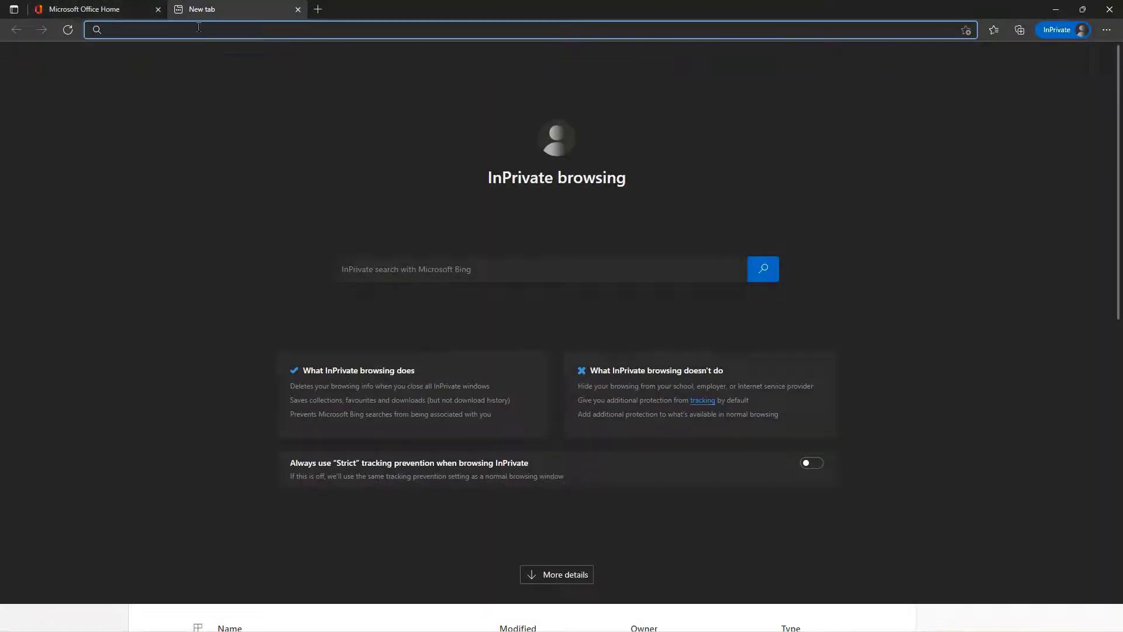
pyautogui.write('powera')
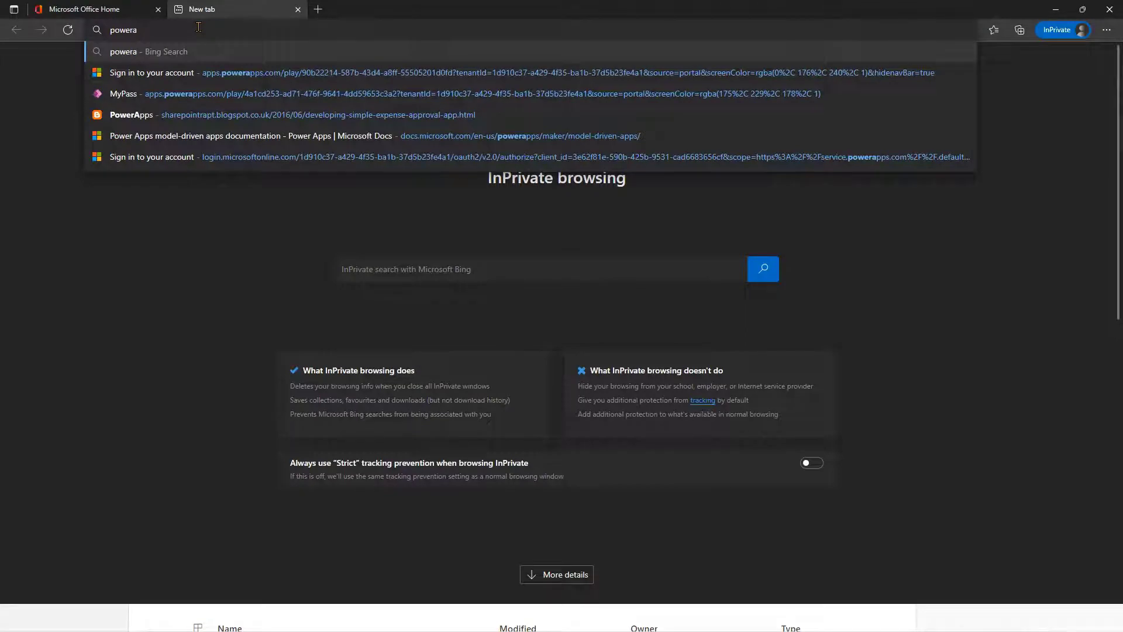
pyautogui.press('BackSpace')
pyautogui.write('ap')
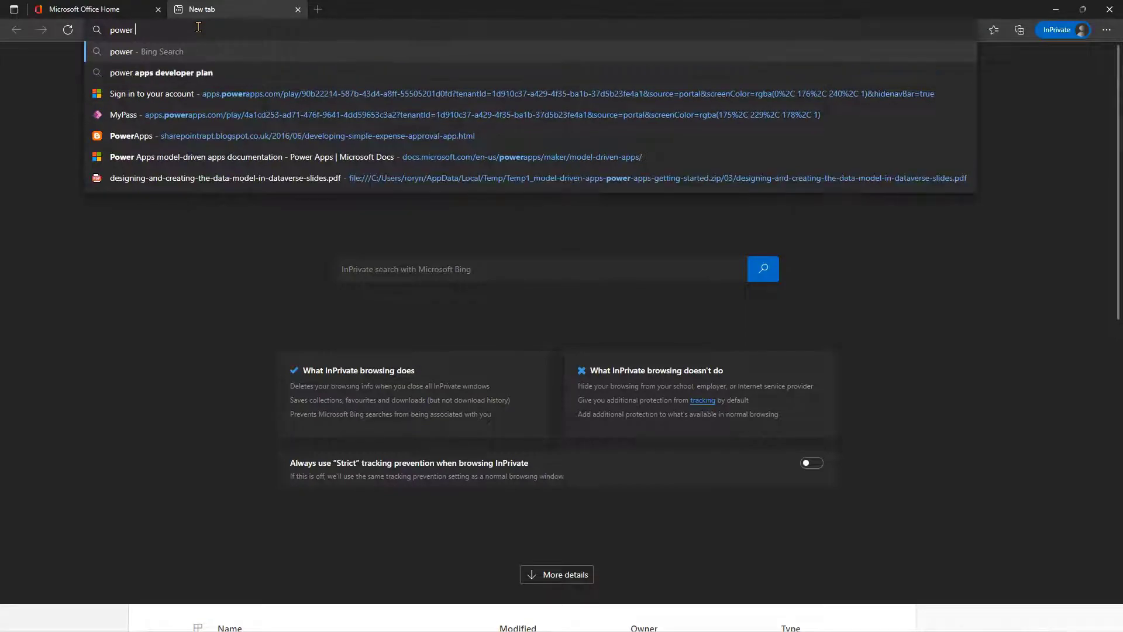
pyautogui.press('Return')
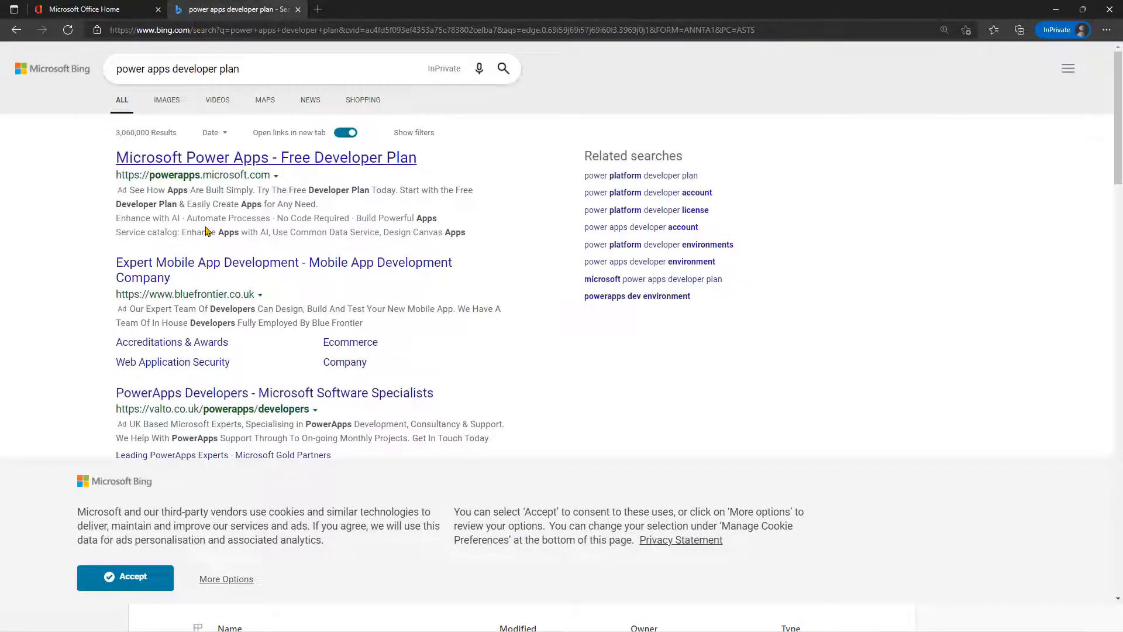
pyautogui.click(235, 163)
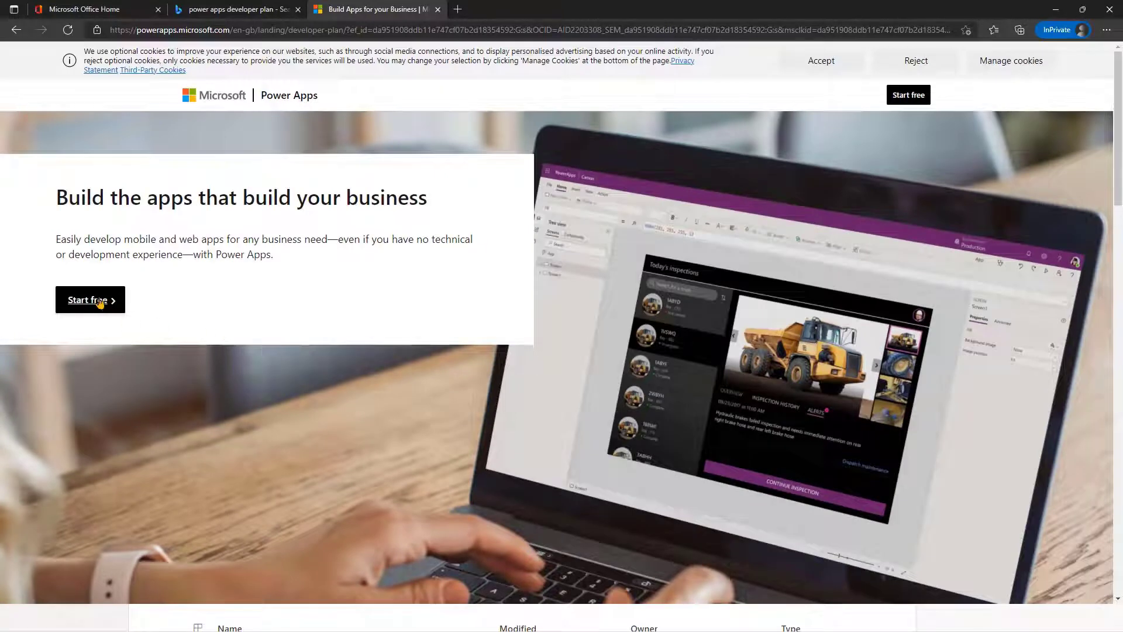
# - Sign up for the free Power Apps developer plan with the existing account, toggling the personalised information option in the account info
pyautogui.click(100, 301)
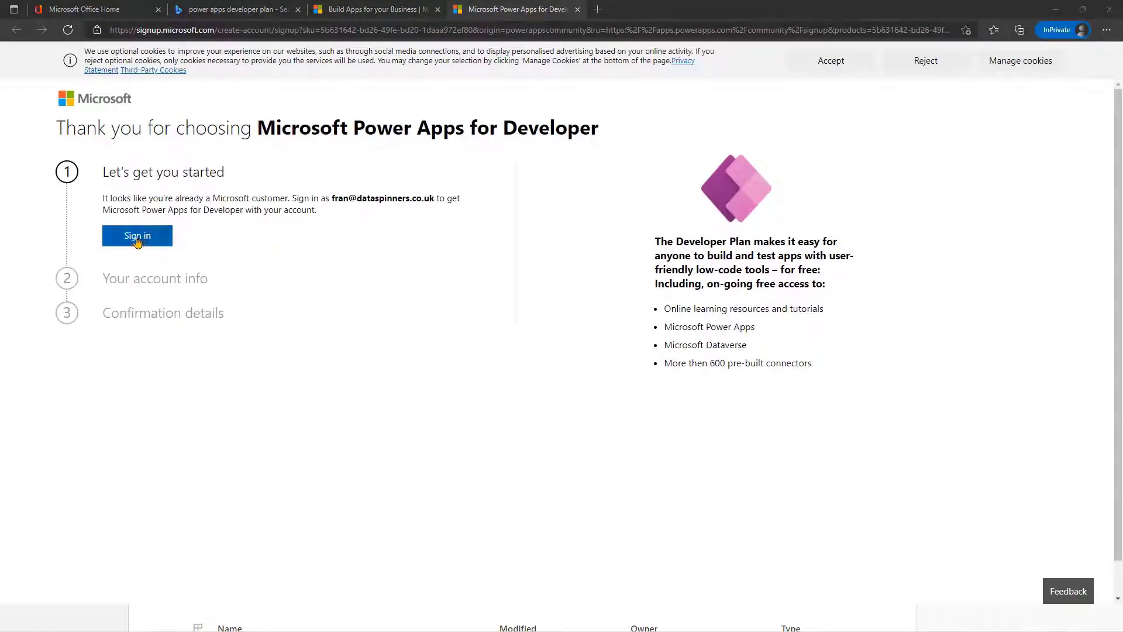
pyautogui.click(137, 240)
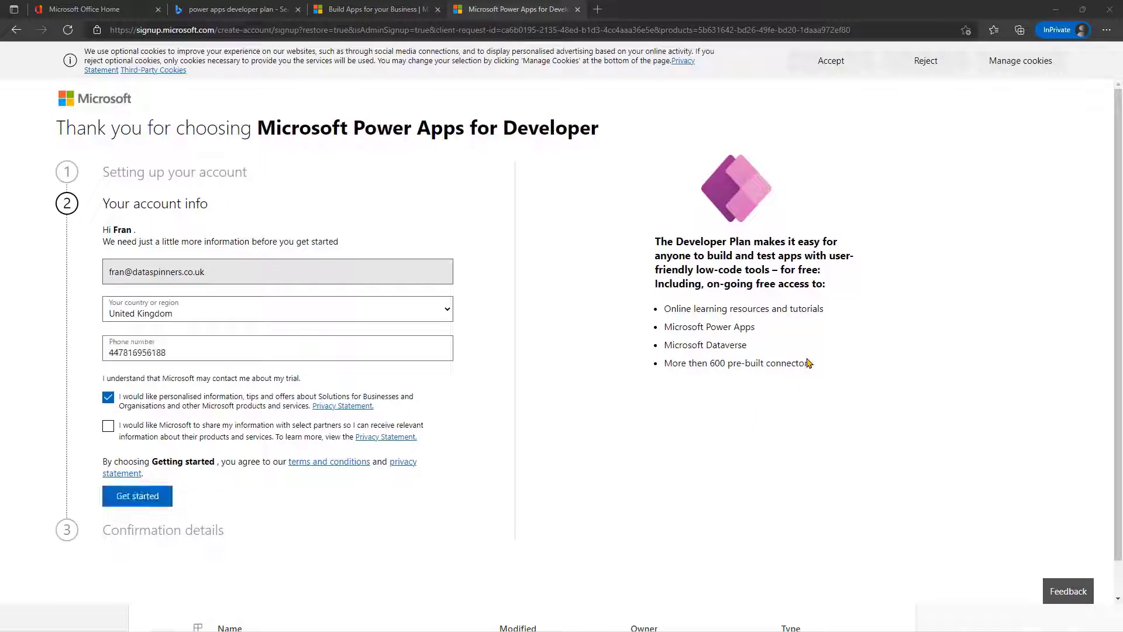
pyautogui.click(108, 400)
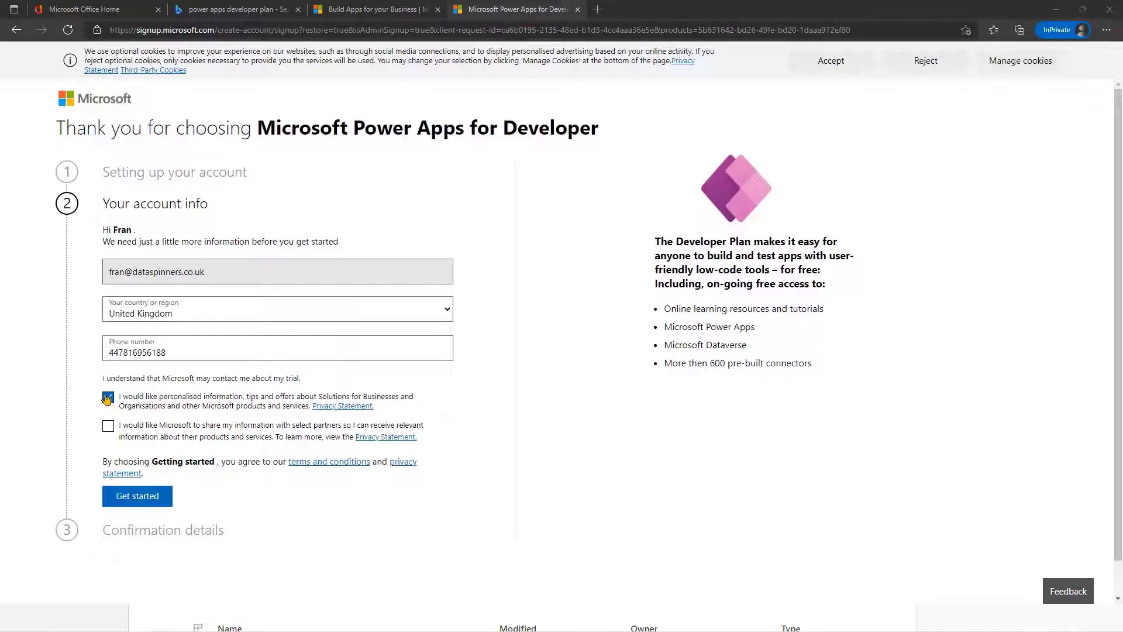
pyautogui.click(137, 497)
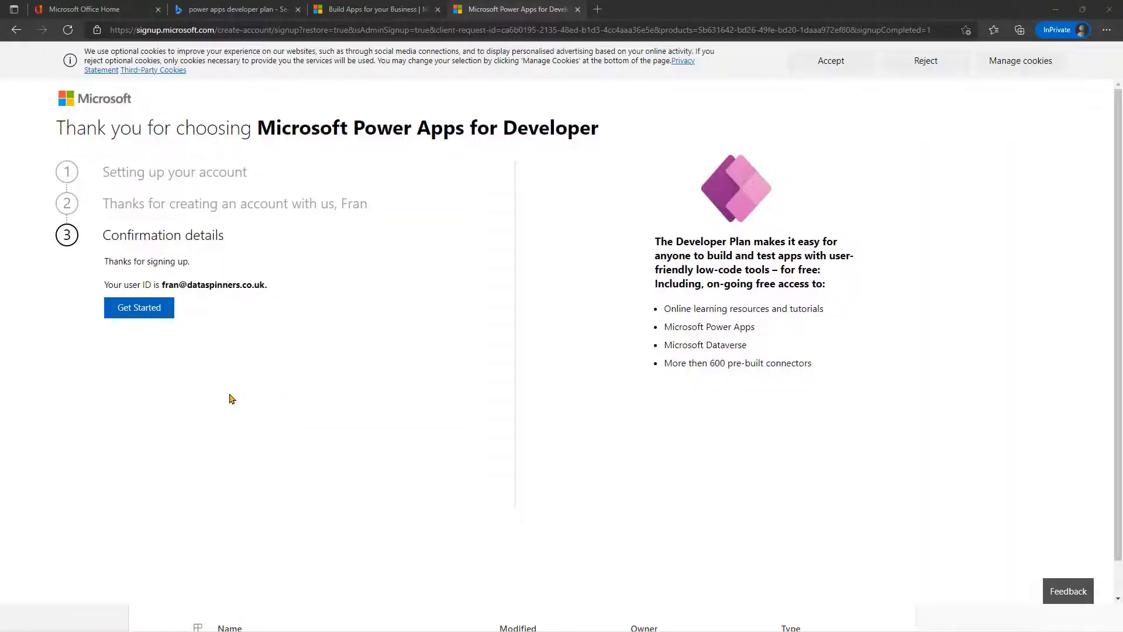
pyautogui.click(150, 316)
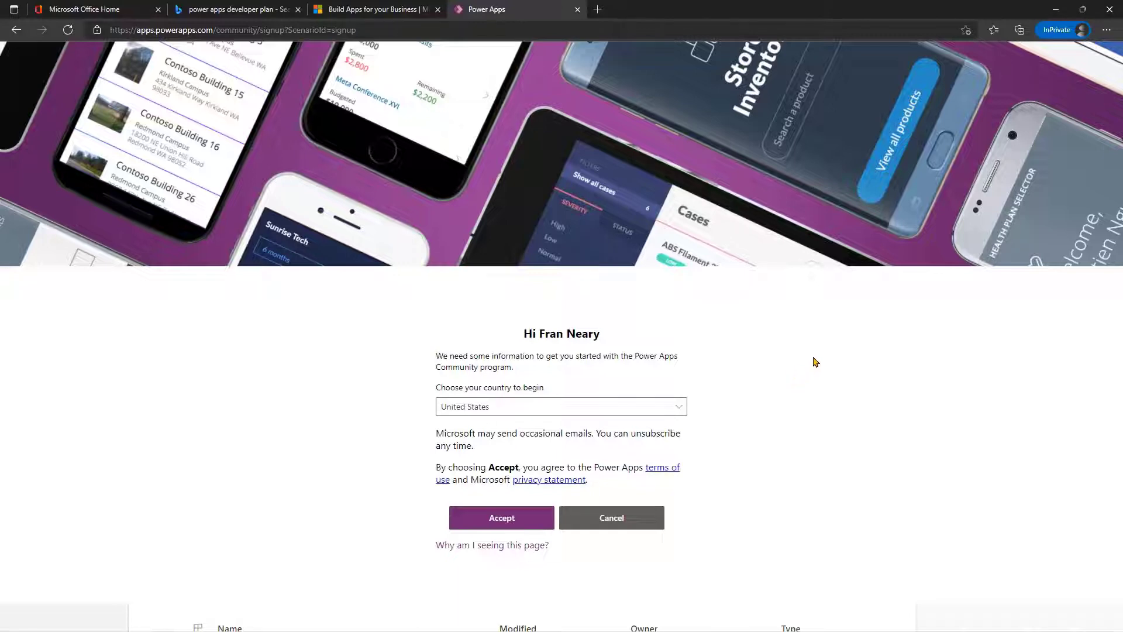
# - Choose United Kingdom as the country and accept the Power Apps terms of use
pyautogui.click(637, 409)
pyautogui.click(765, 530)
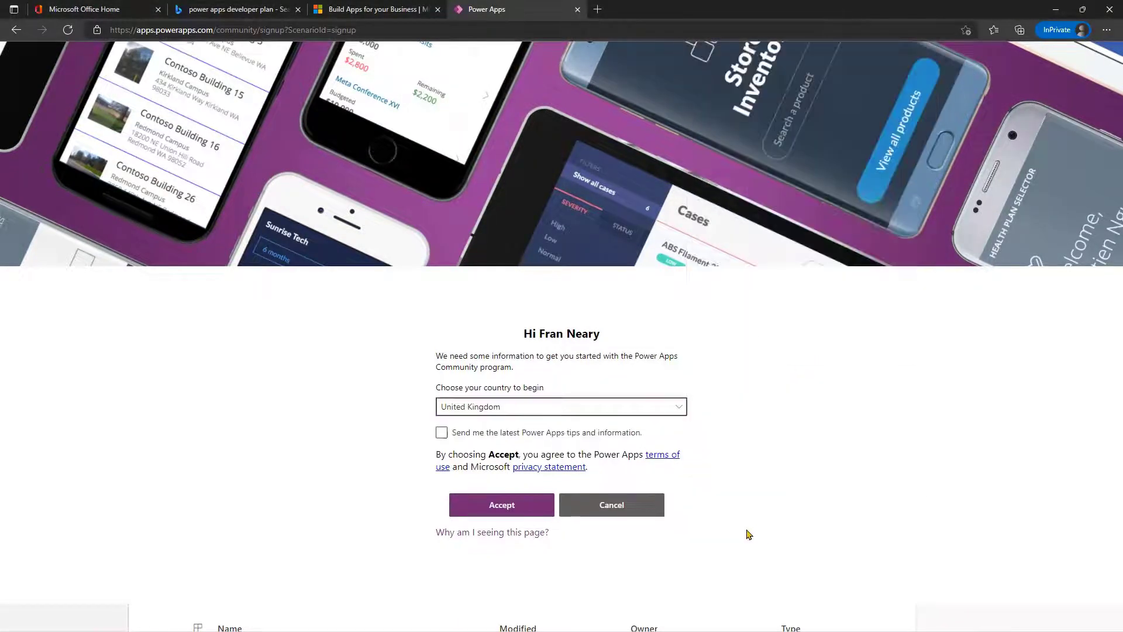
pyautogui.click(498, 510)
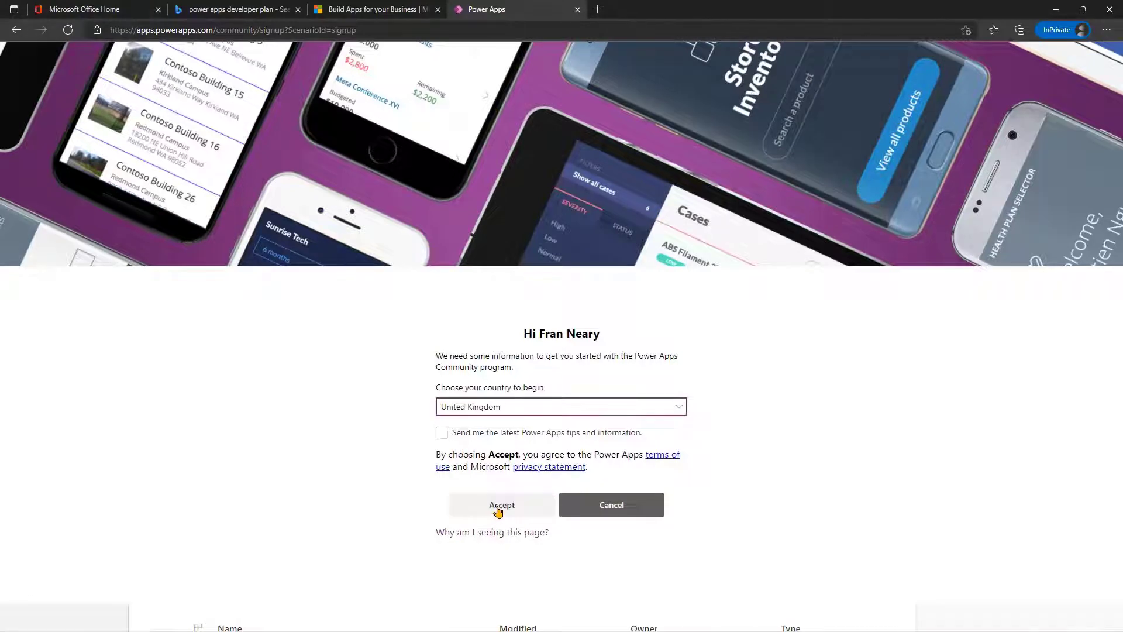
pyautogui.click(498, 510)
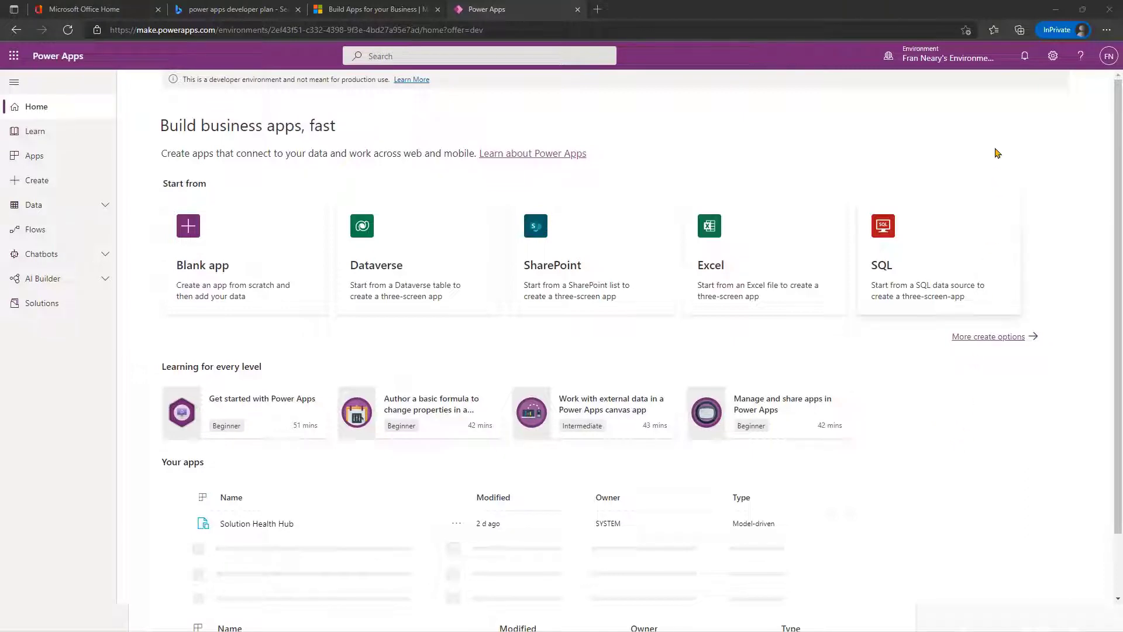
# - View the available environments and open the list of data tables in the current developer environment
pyautogui.click(934, 57)
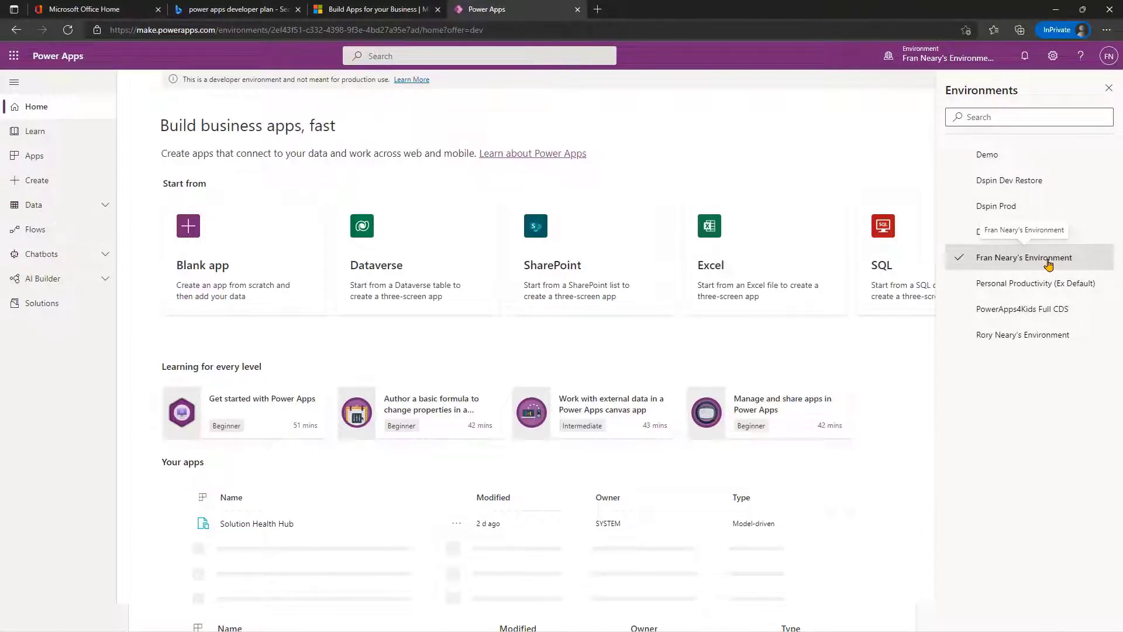
pyautogui.click(75, 205)
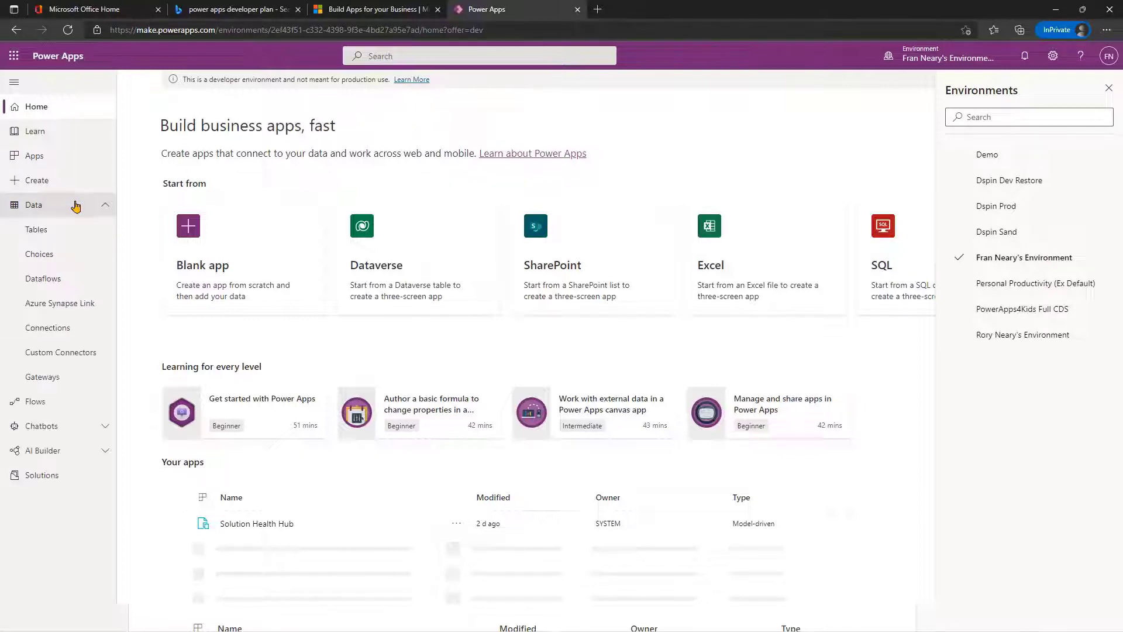
pyautogui.click(59, 233)
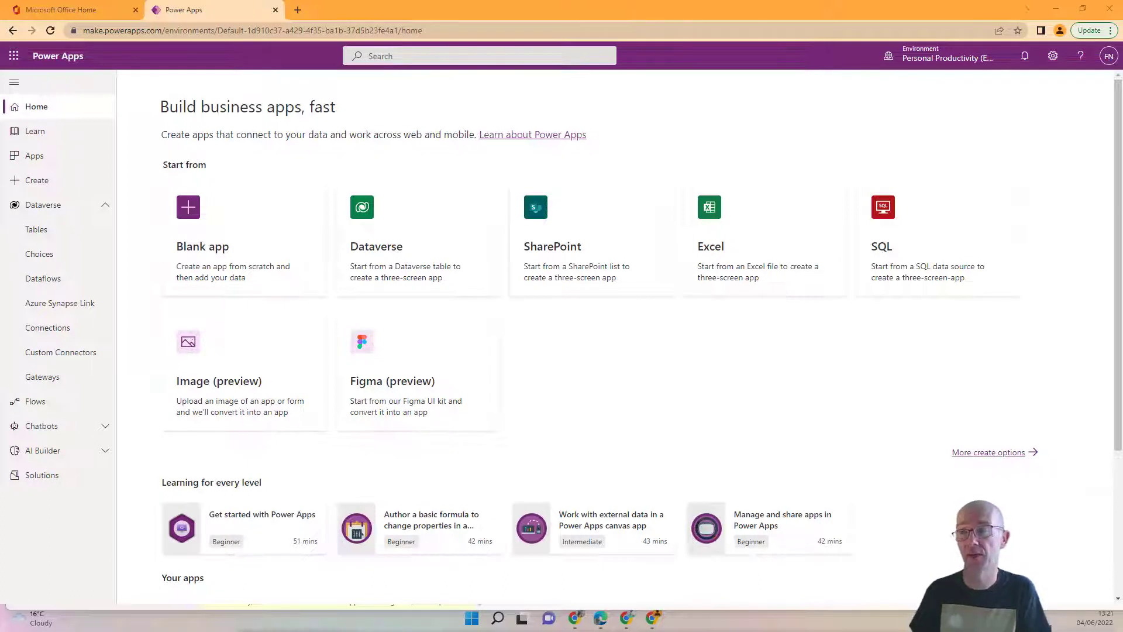
# - Switch from Personal Productivity to the account holder's own developer environment and open its Dataverse tables
pyautogui.click(948, 59)
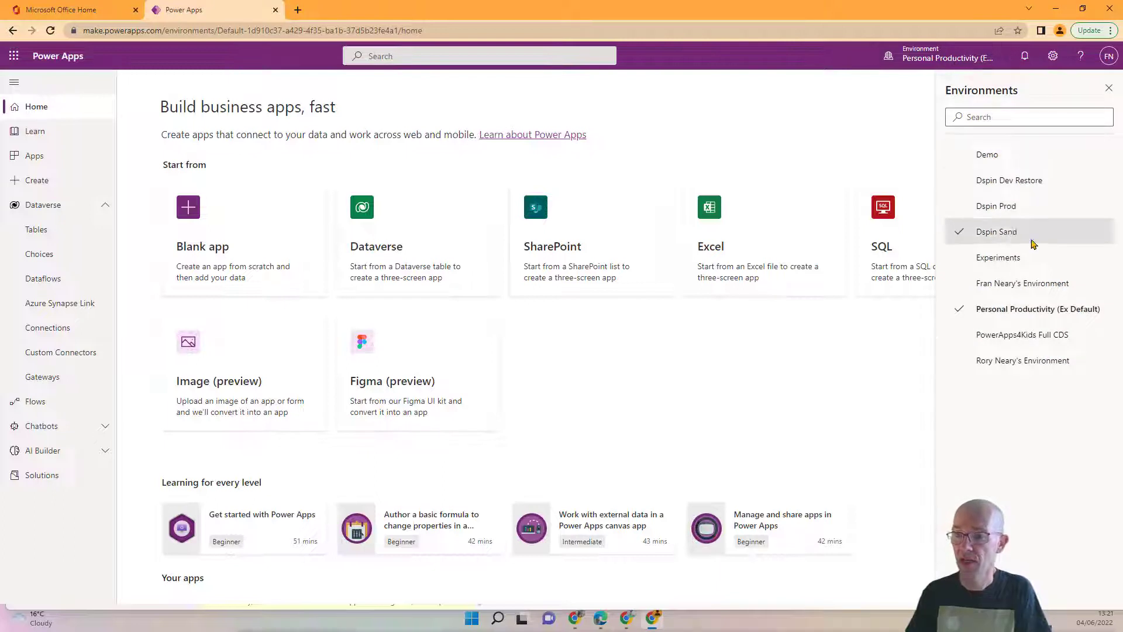
pyautogui.click(1016, 284)
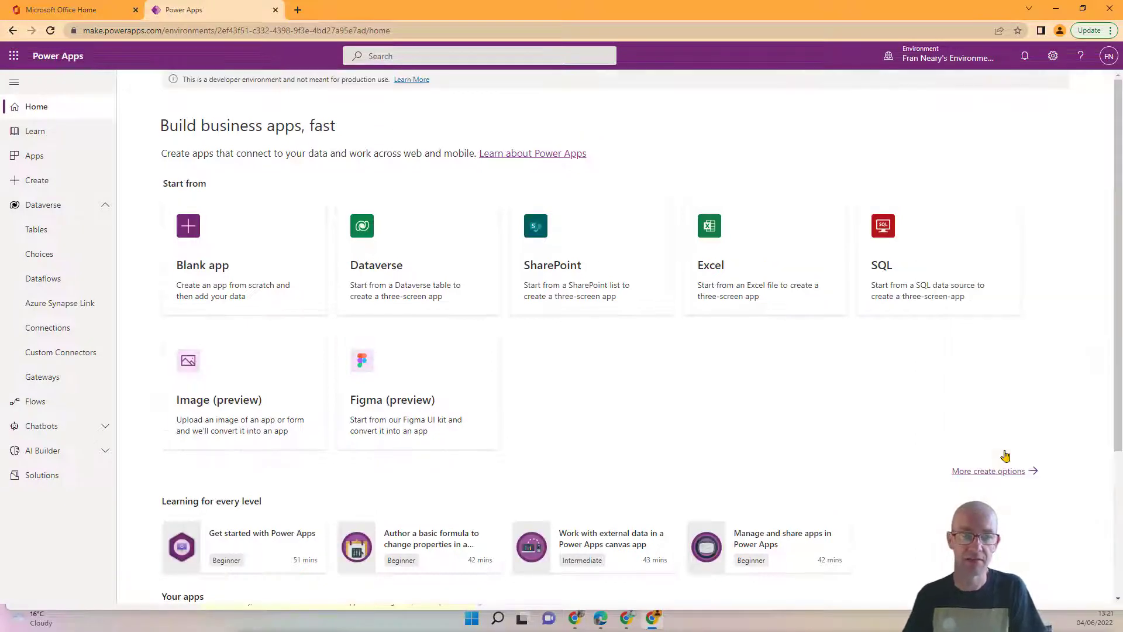
pyautogui.click(56, 235)
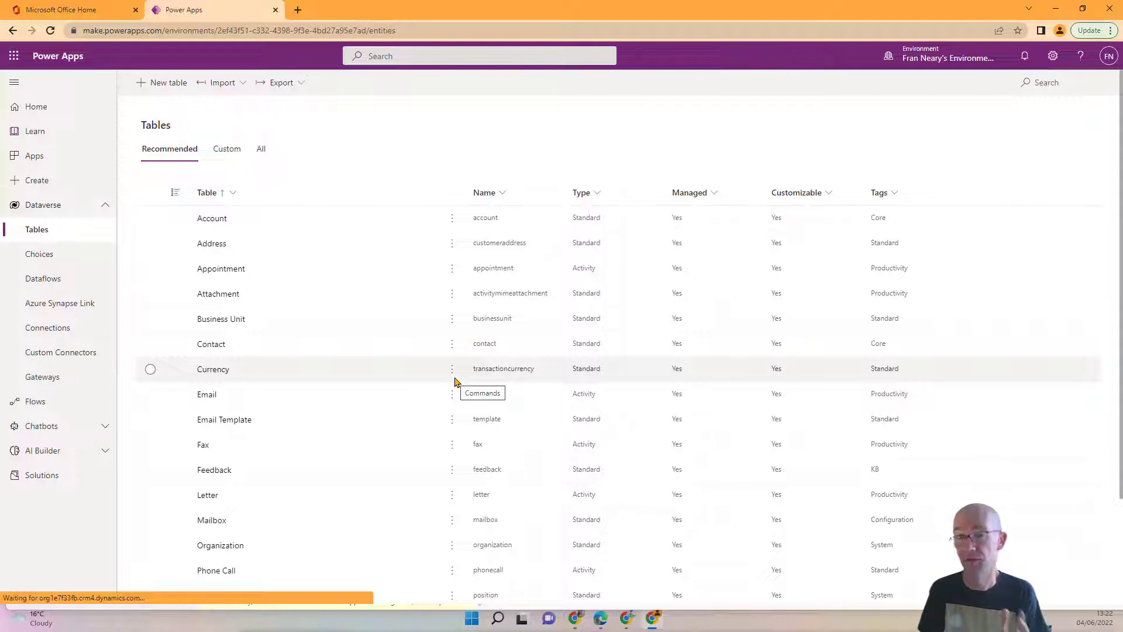
# - Start a new Dataverse table with the display name Training
pyautogui.click(166, 82)
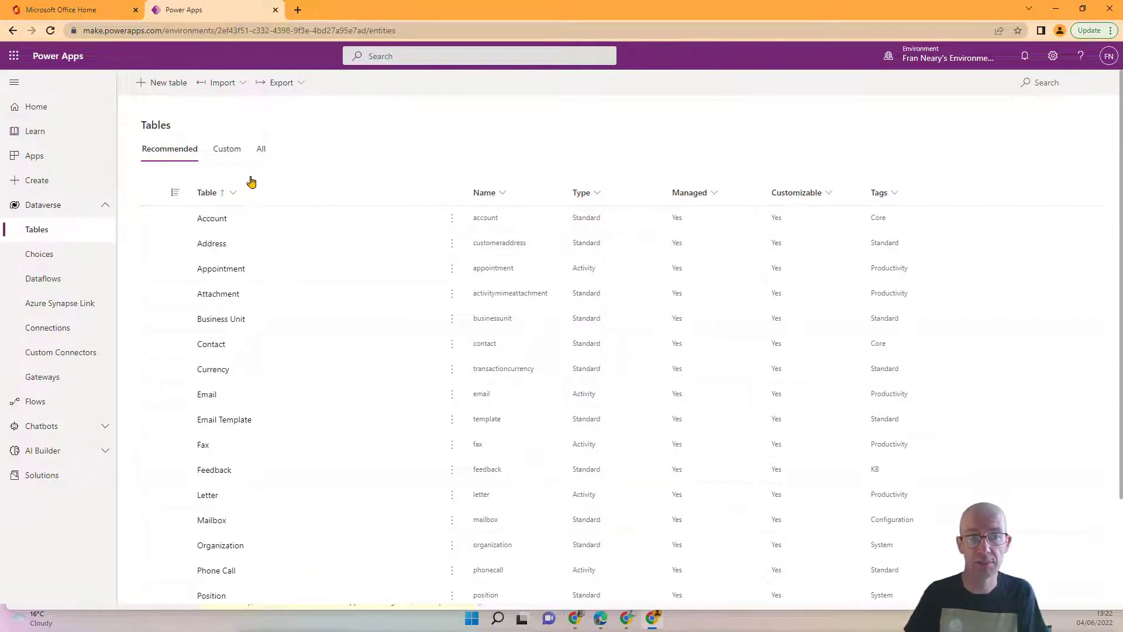
pyautogui.click(810, 153)
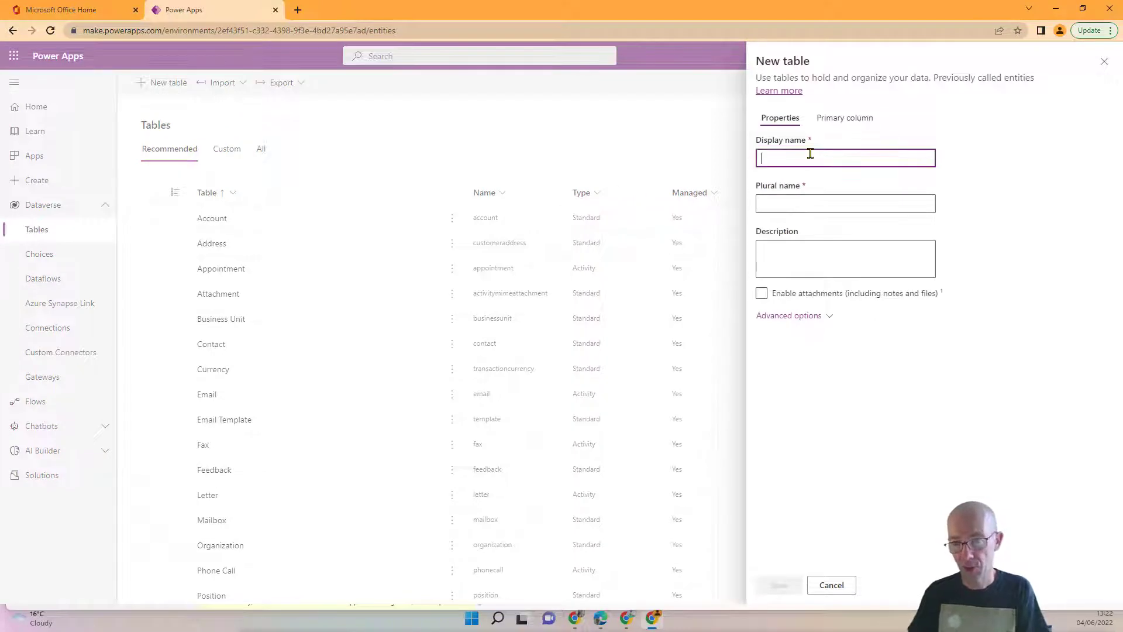
pyautogui.write('Training')
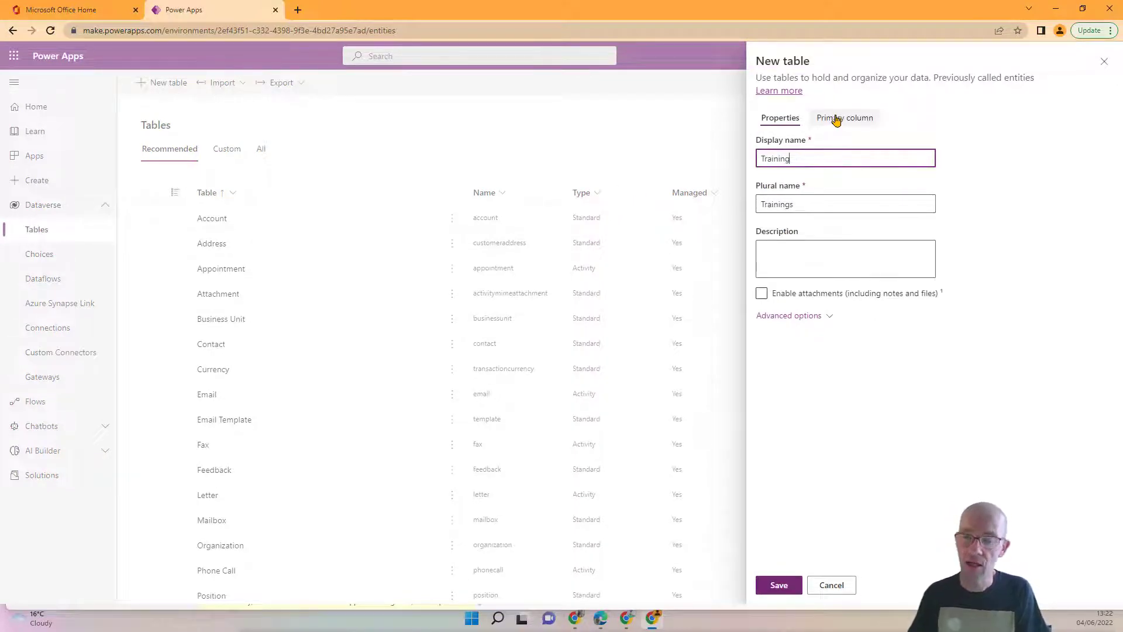
# - Name the new table's primary column TrainingSummary and save the table
pyautogui.click(837, 119)
pyautogui.click(814, 154)
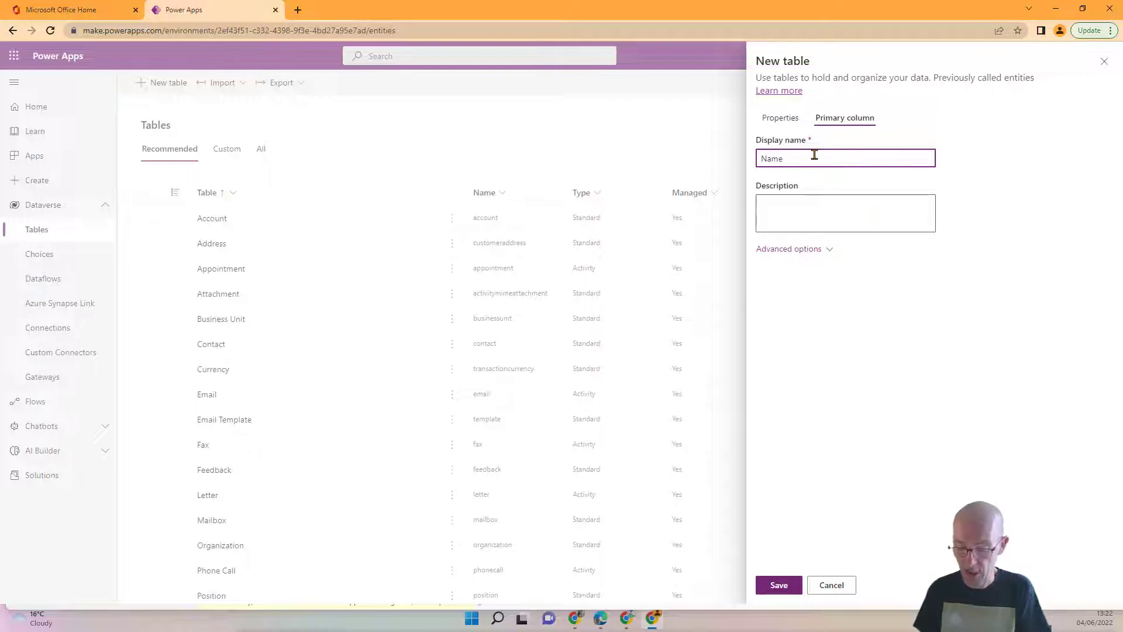
pyautogui.hotkey('ctrl', 'a')
pyautogui.write('Training')
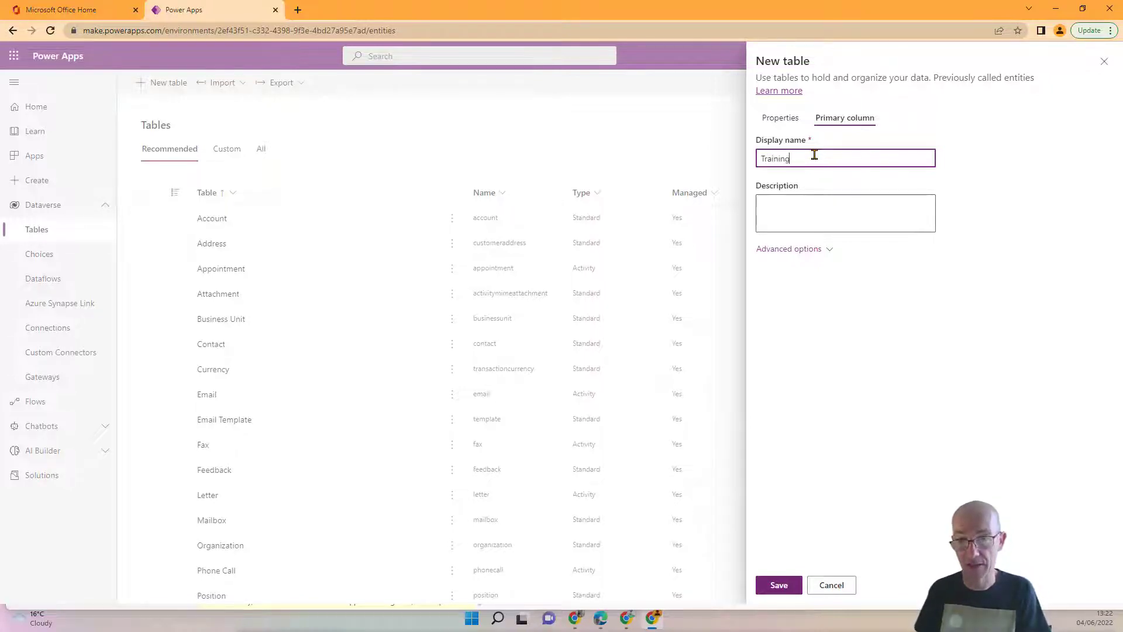
pyautogui.write('Summaryu')
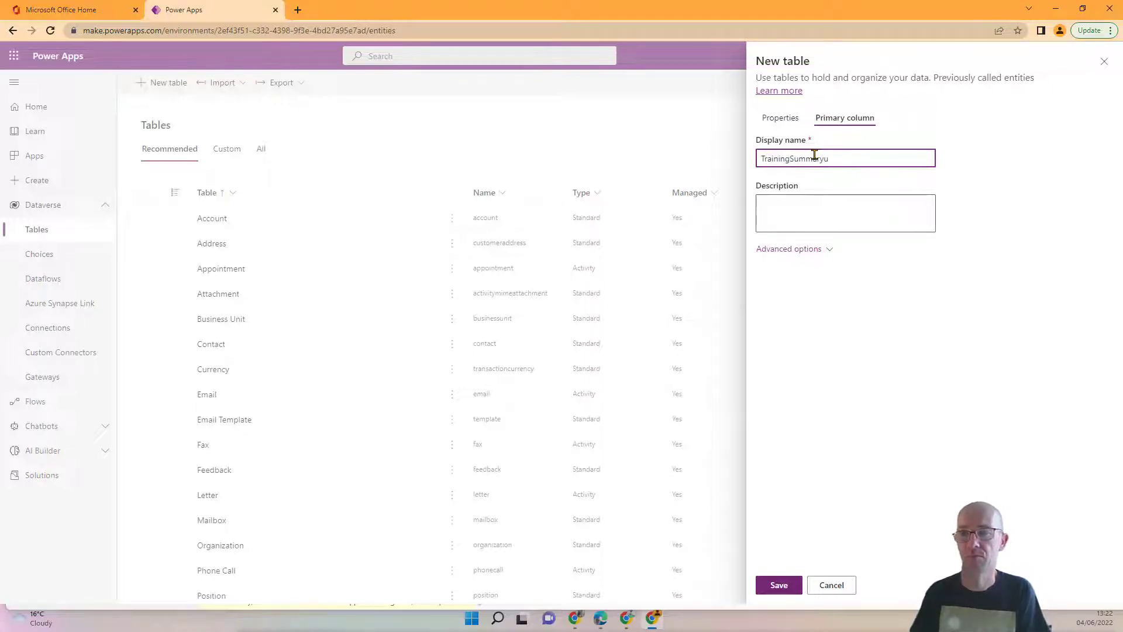
pyautogui.press('BackSpace')
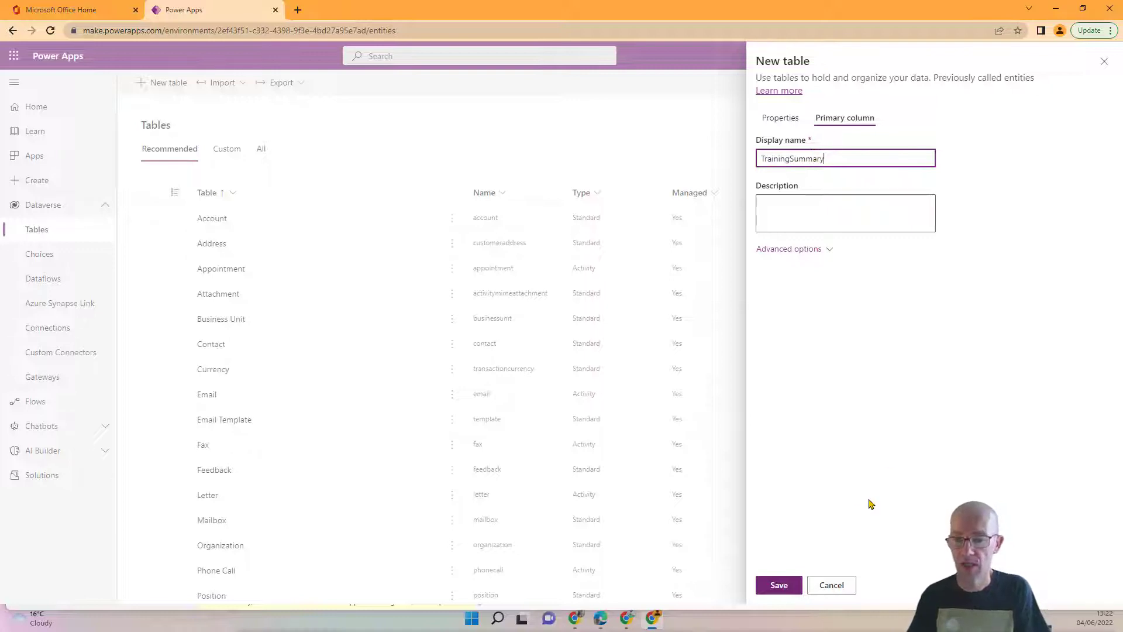
pyautogui.click(779, 586)
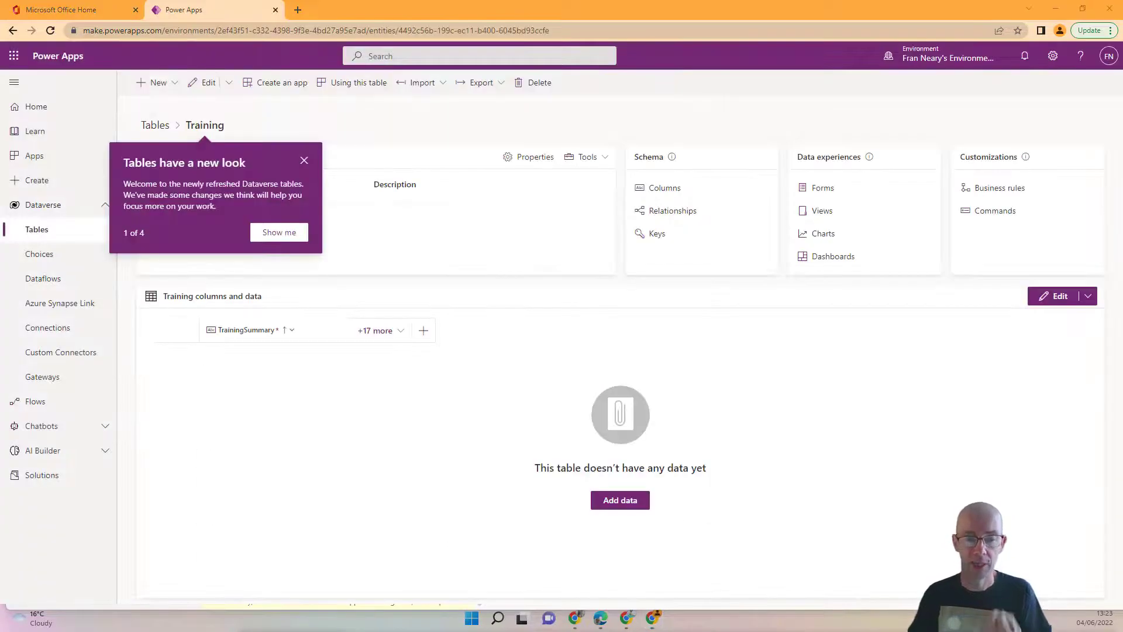
# - Dismiss the new-look tip and review the Training table's existing columns and the blank new column form without saving anything
pyautogui.click(304, 160)
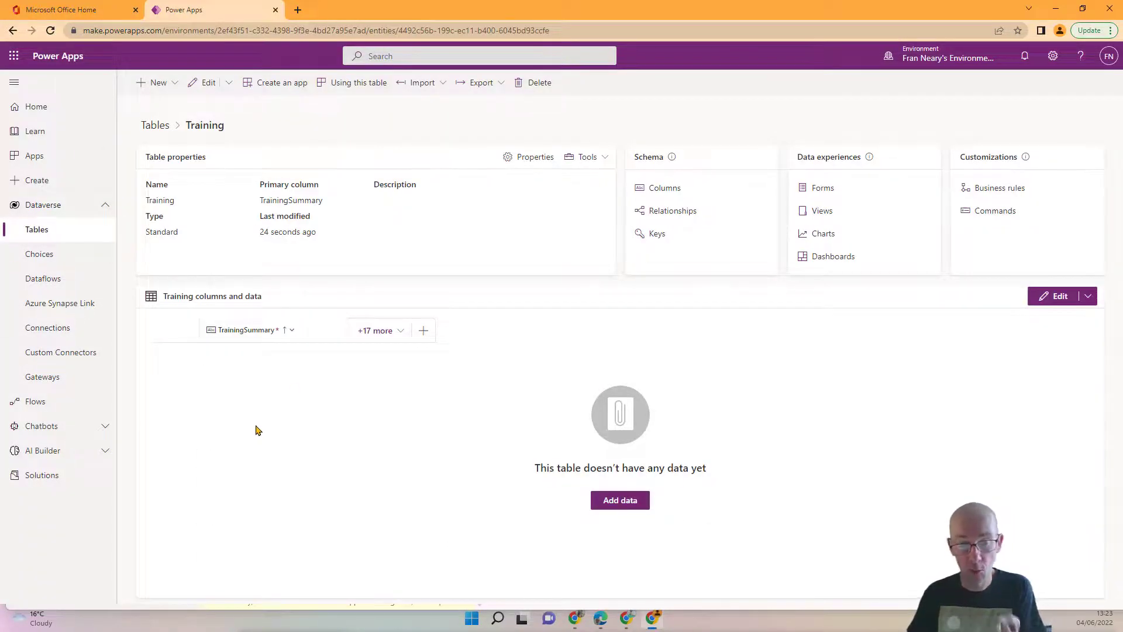
pyautogui.click(396, 332)
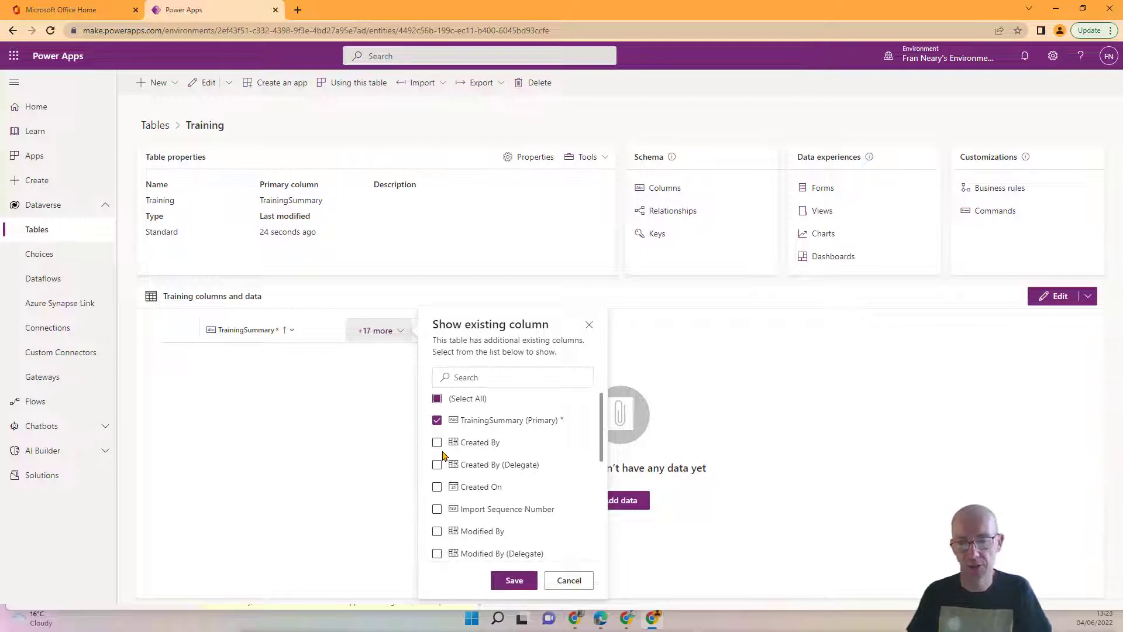
pyautogui.scroll(-1, 448, 458)
pyautogui.scroll(-3, 447, 458)
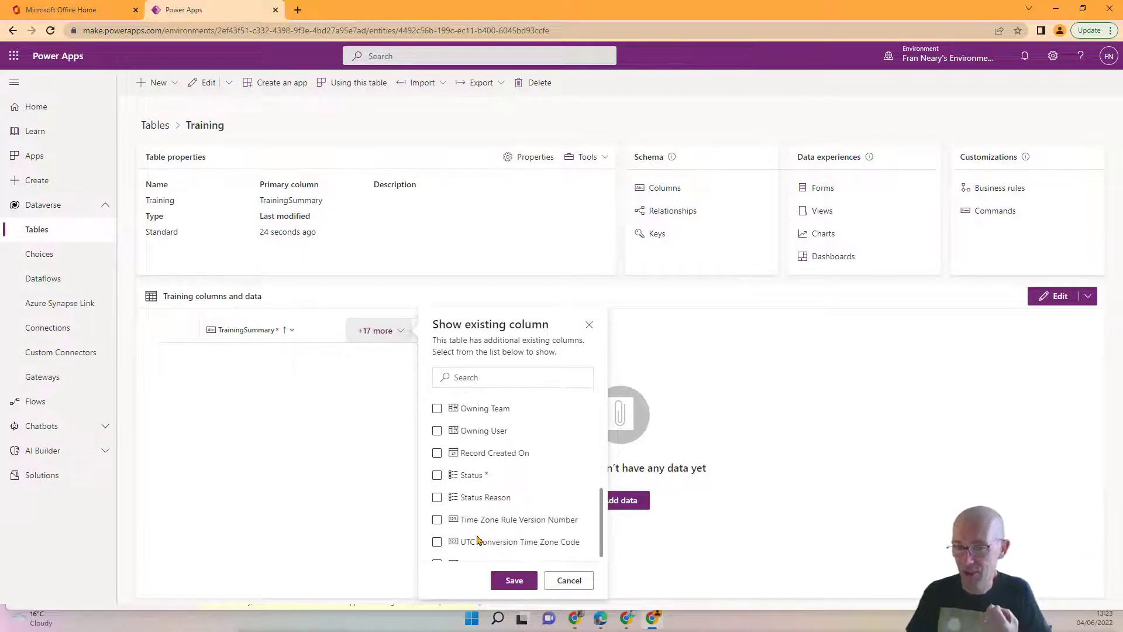
pyautogui.scroll(4, 480, 536)
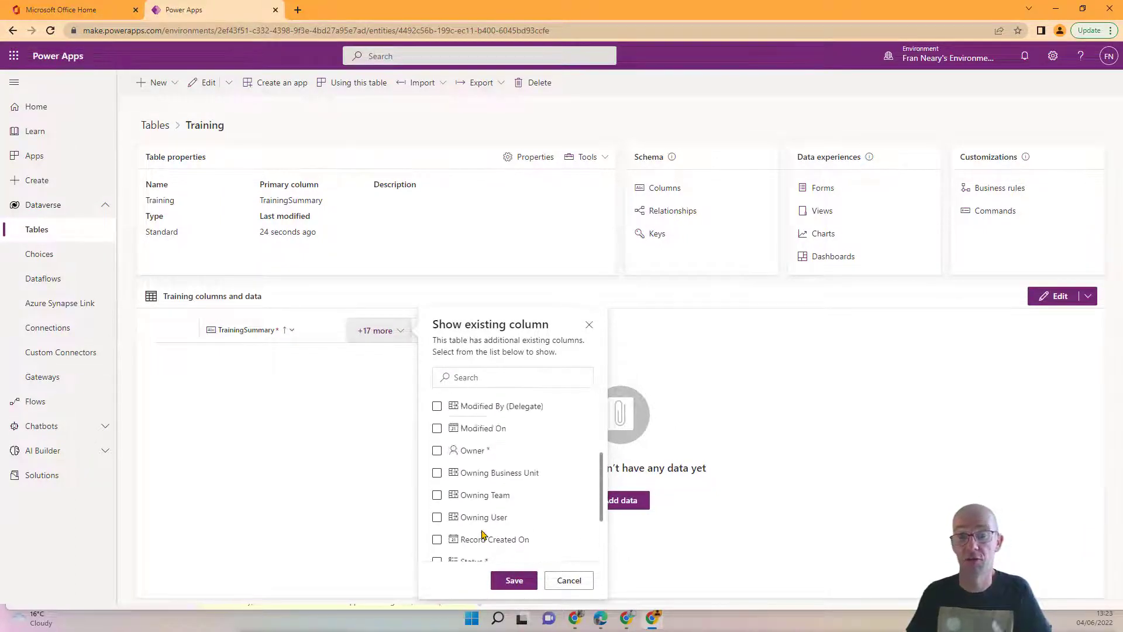
pyautogui.click(568, 580)
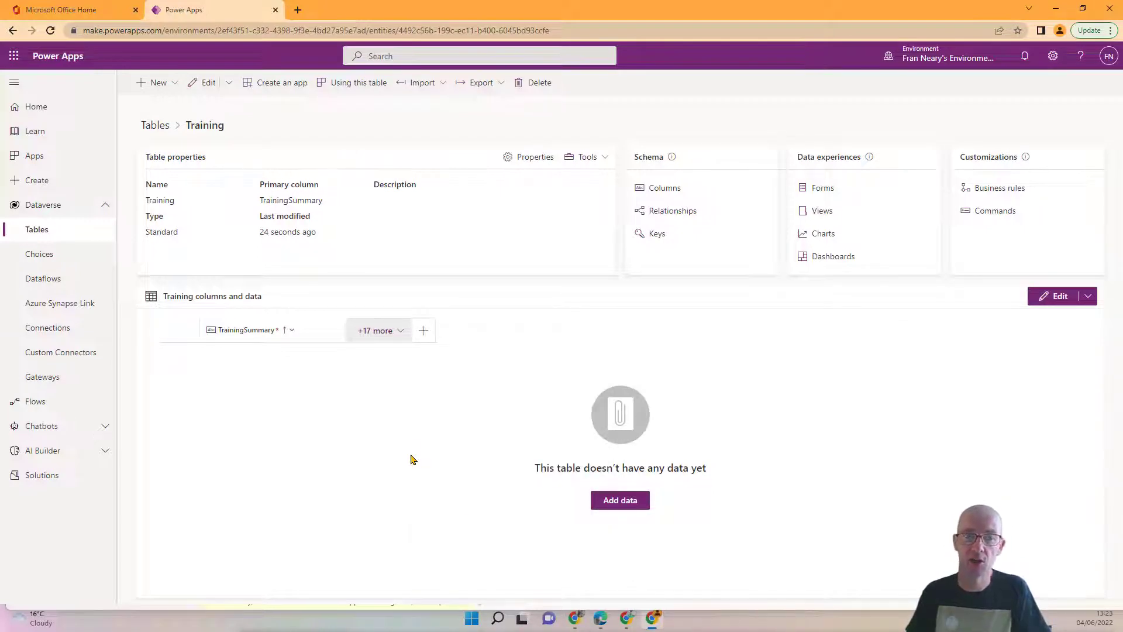
pyautogui.click(423, 330)
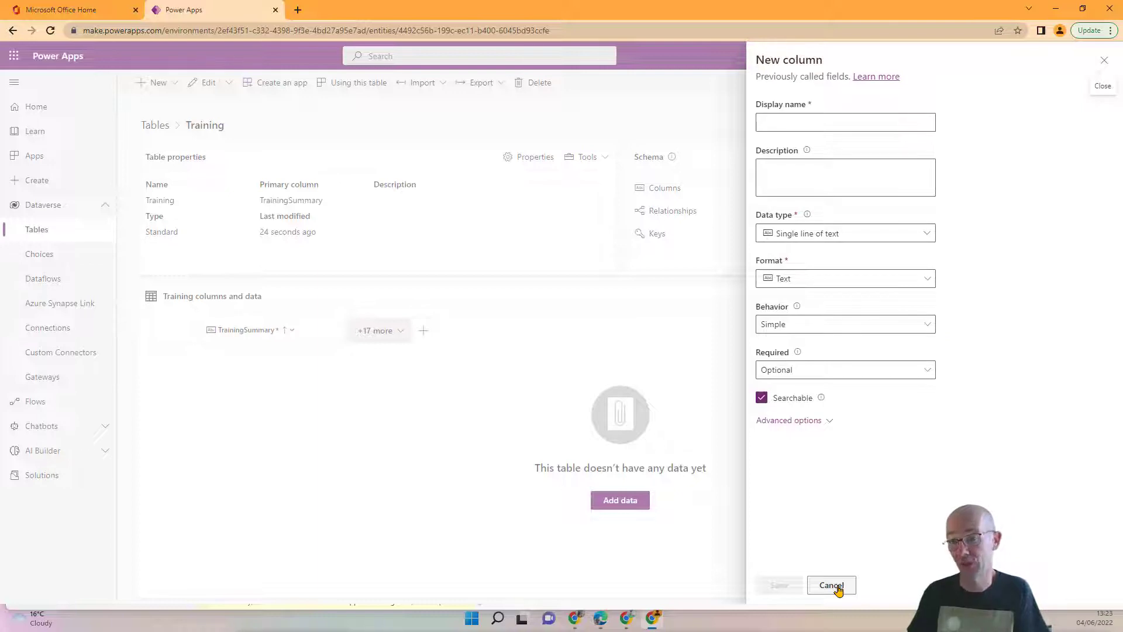
pyautogui.click(836, 586)
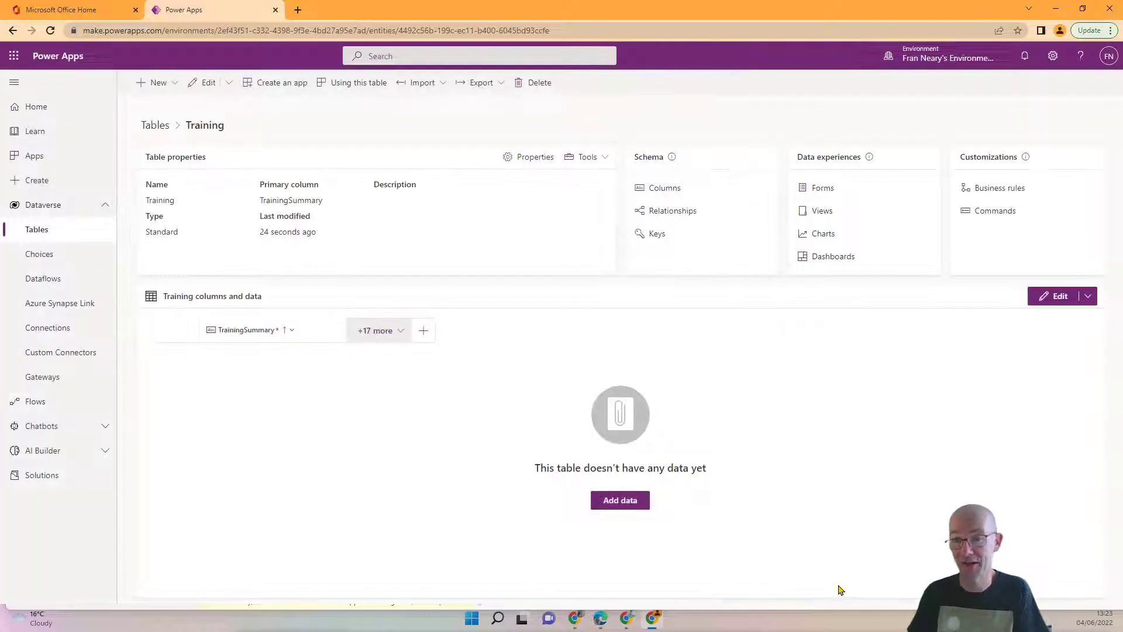
# - Open the Training table's full column list and start a new column with the display name Notes
pyautogui.click(661, 190)
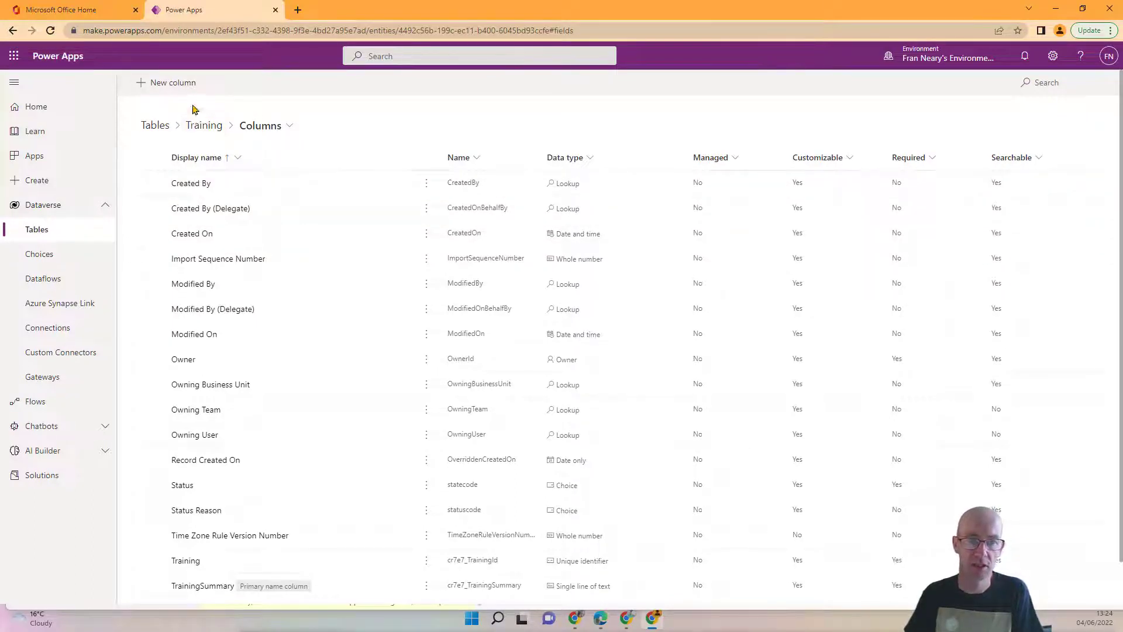
pyautogui.click(168, 82)
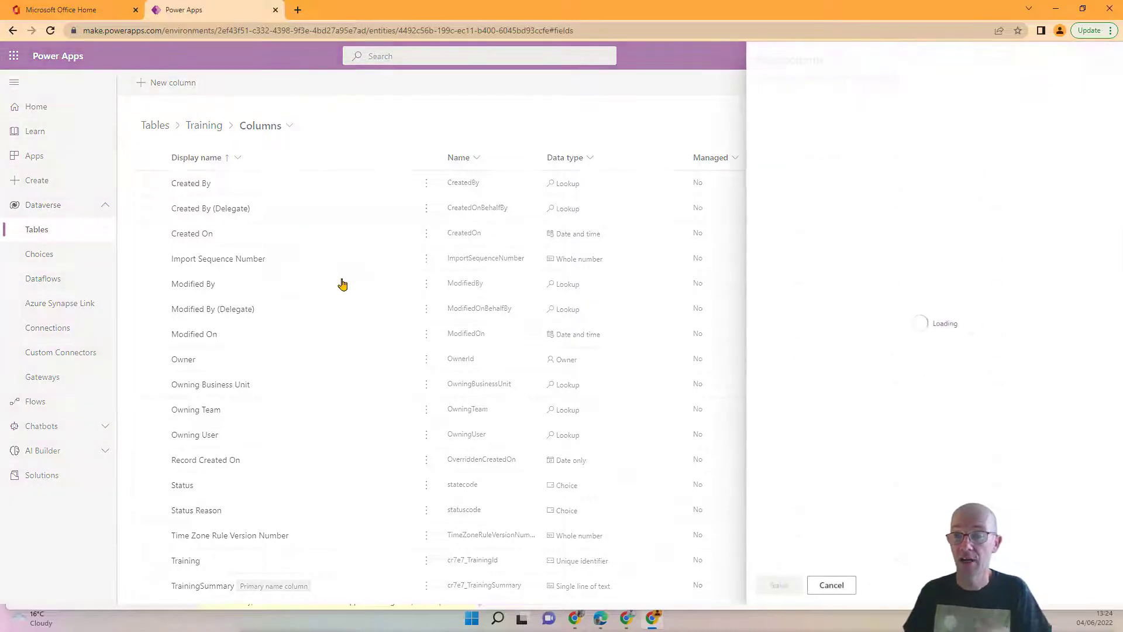
pyautogui.click(807, 121)
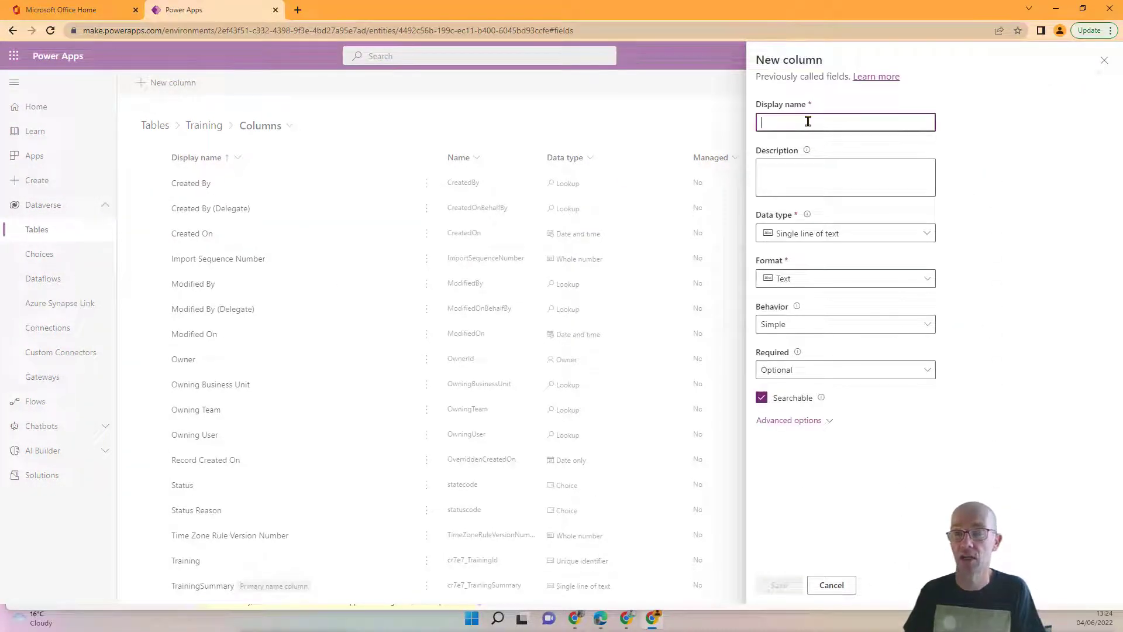
pyautogui.write('Tra')
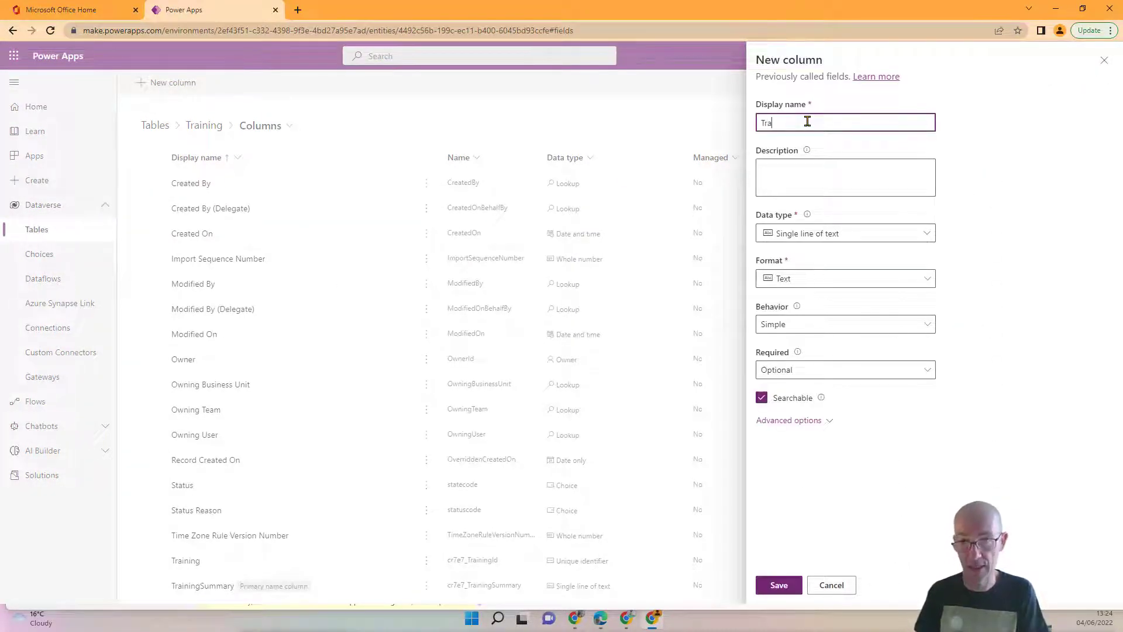
pyautogui.press('BackSpace')
pyautogui.press('BackSpace')
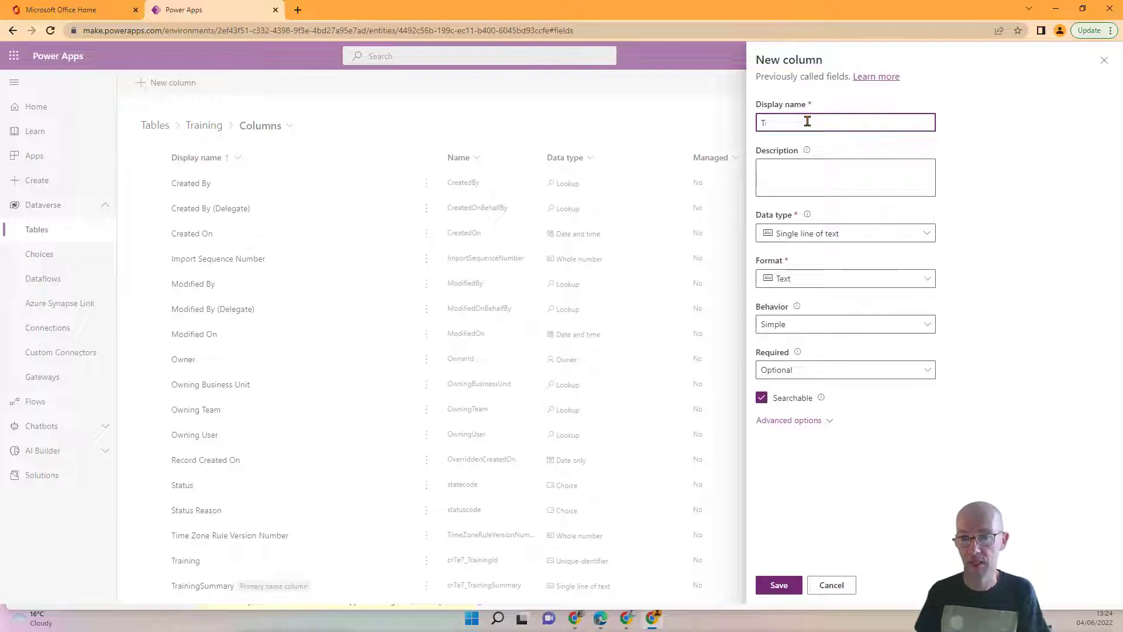
pyautogui.write('Notes')
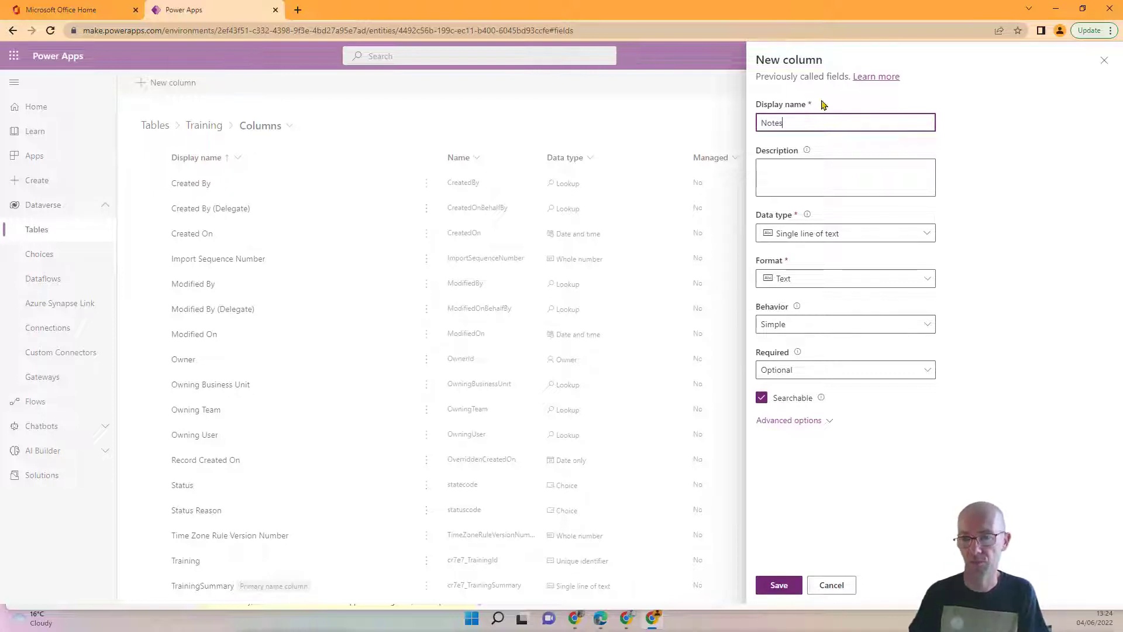
# - Keep the Notes column's data type as Single line of text and set its format to Text area
pyautogui.click(811, 234)
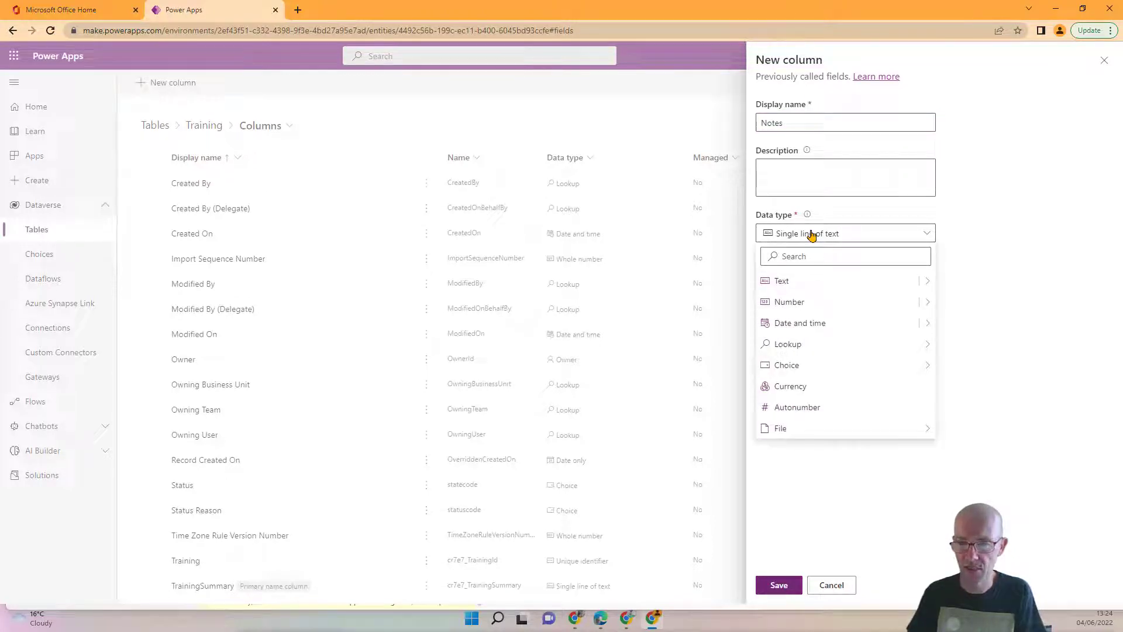
pyautogui.click(859, 283)
pyautogui.click(869, 281)
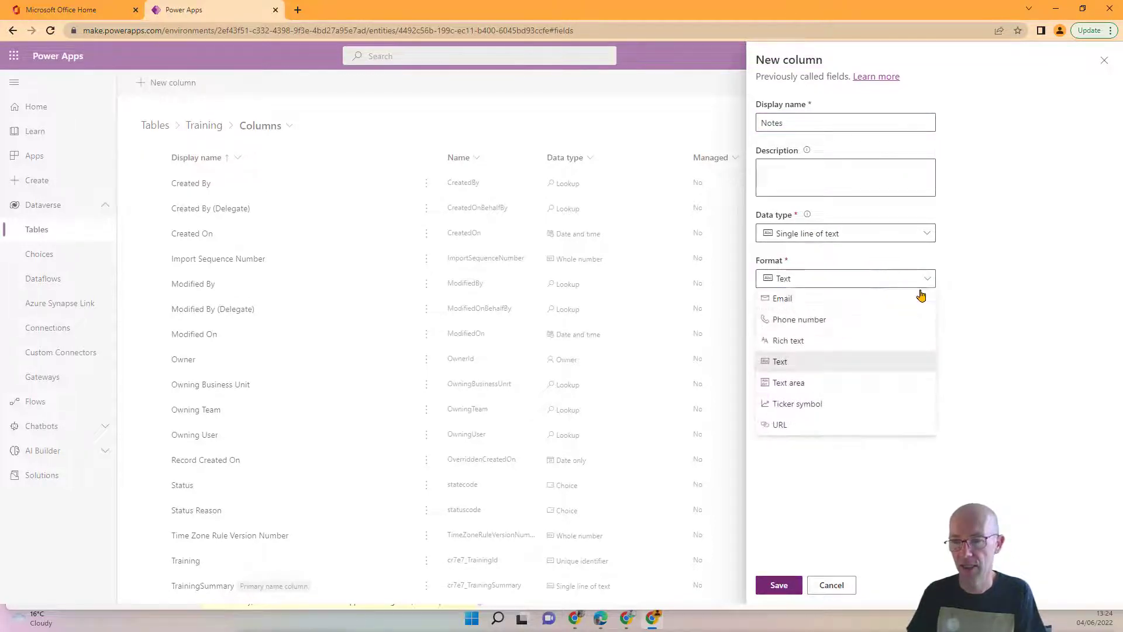
pyautogui.click(799, 383)
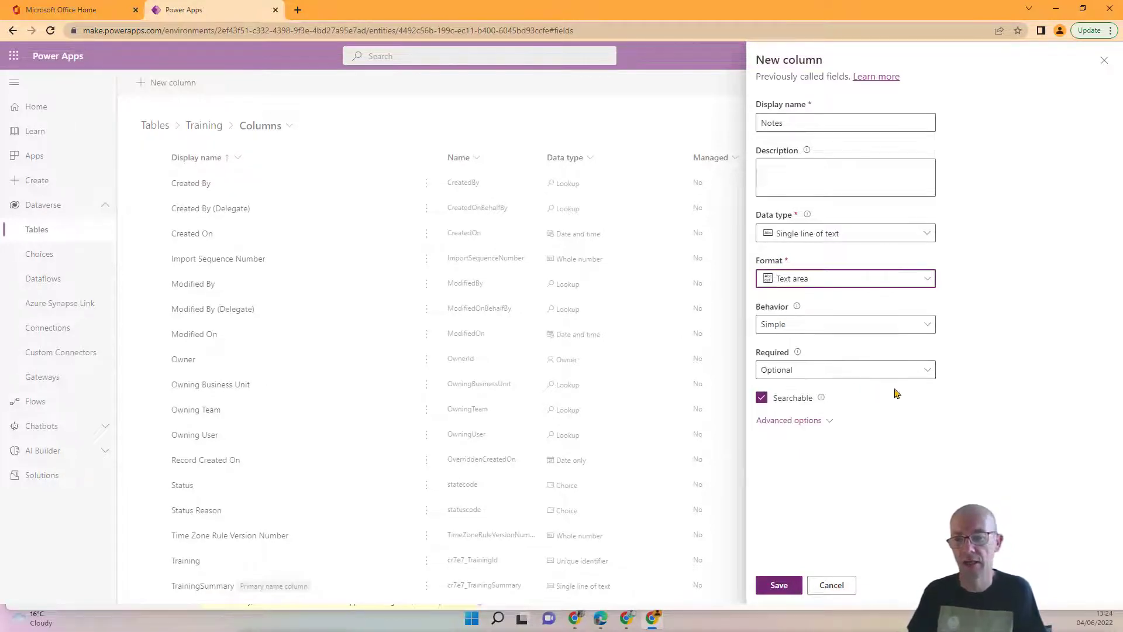
# - Set the Notes column's maximum character count to 1000 in the advanced options and save the column
pyautogui.click(818, 420)
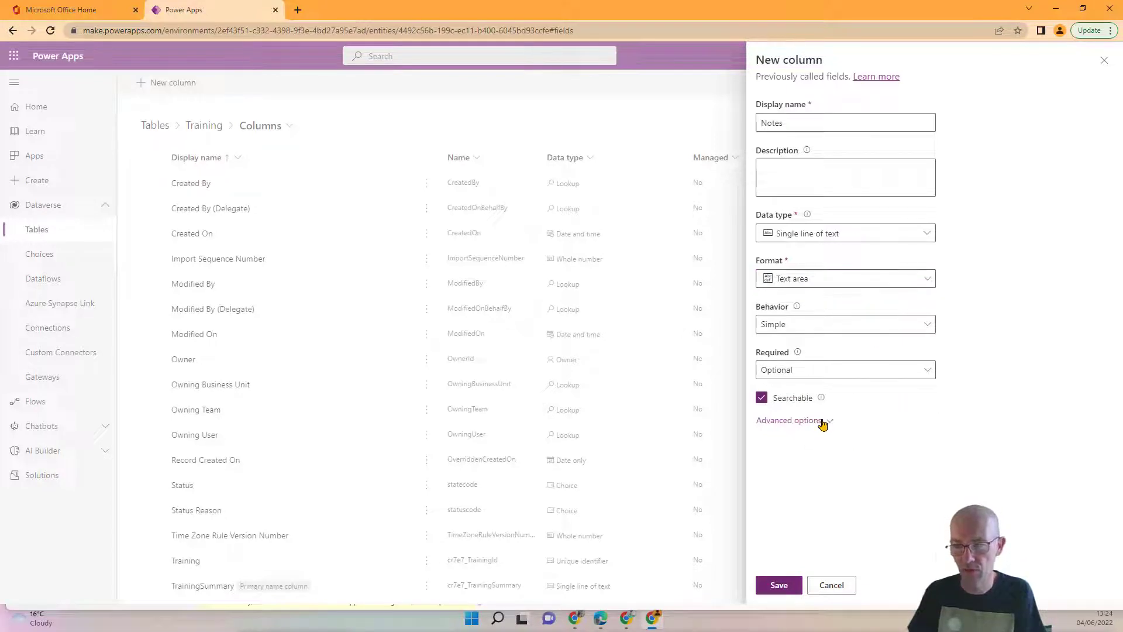
pyautogui.doubleClick(804, 519)
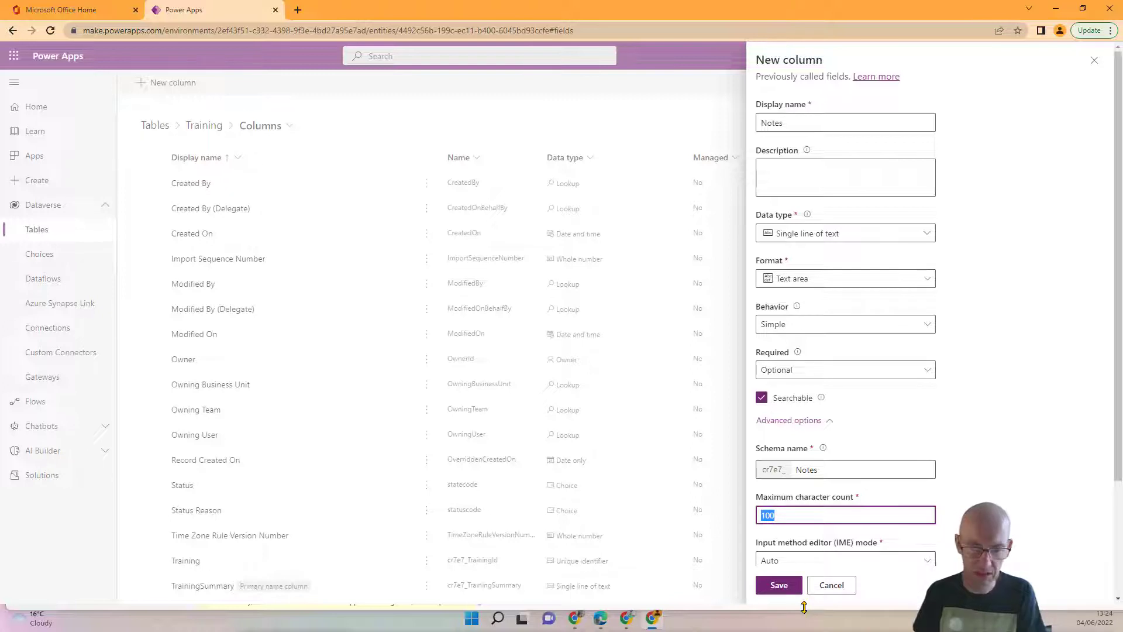
pyautogui.write('1000')
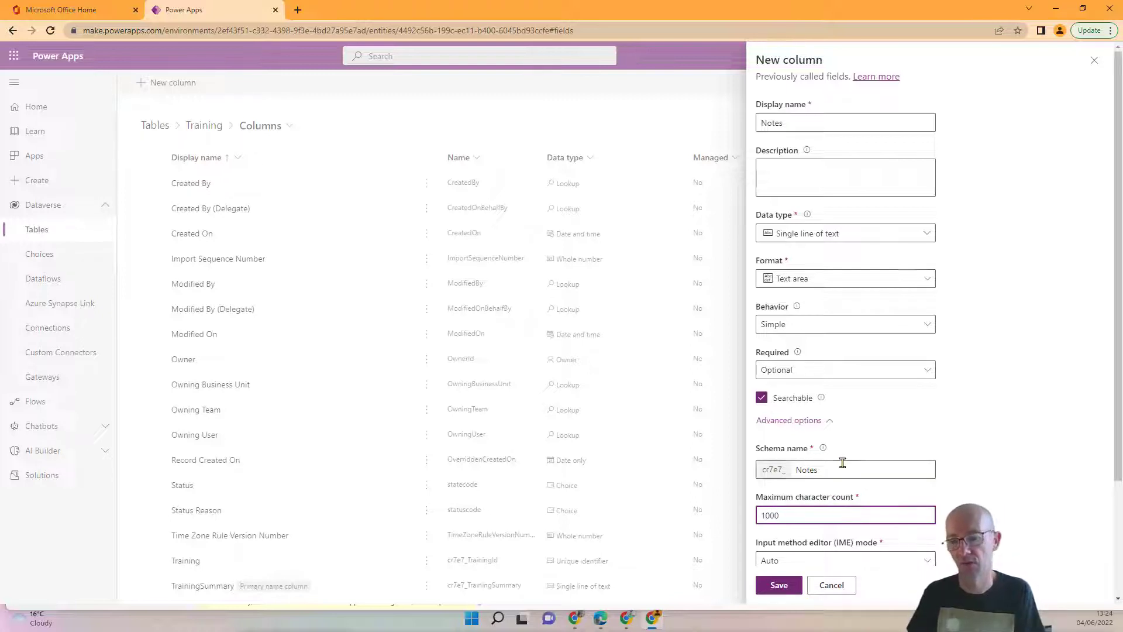
pyautogui.scroll(-3, 914, 496)
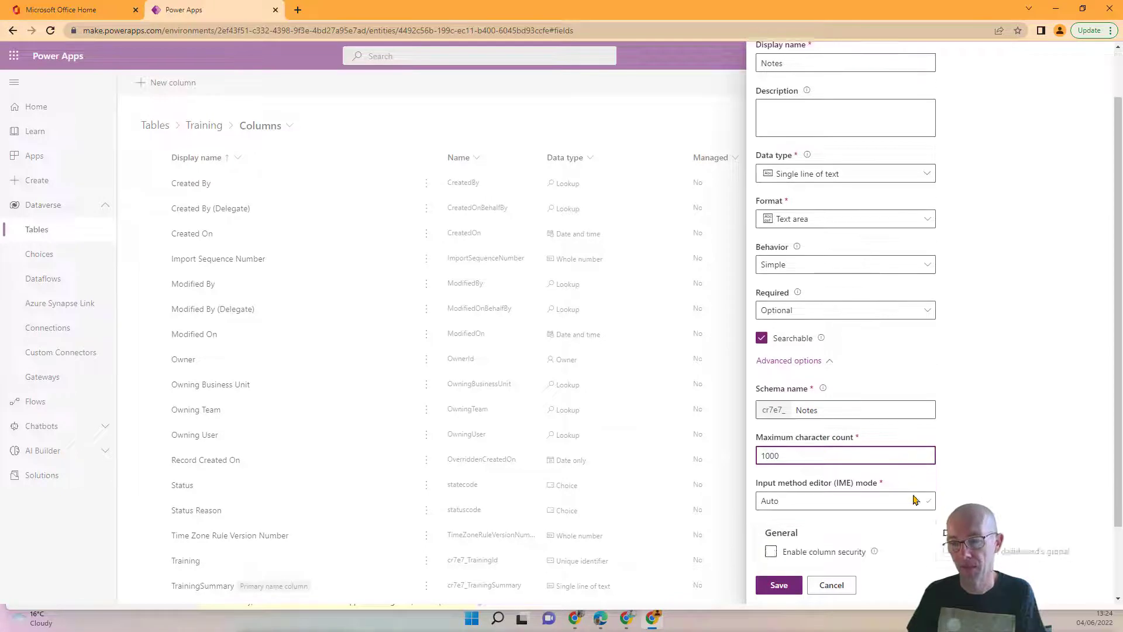
pyautogui.click(780, 585)
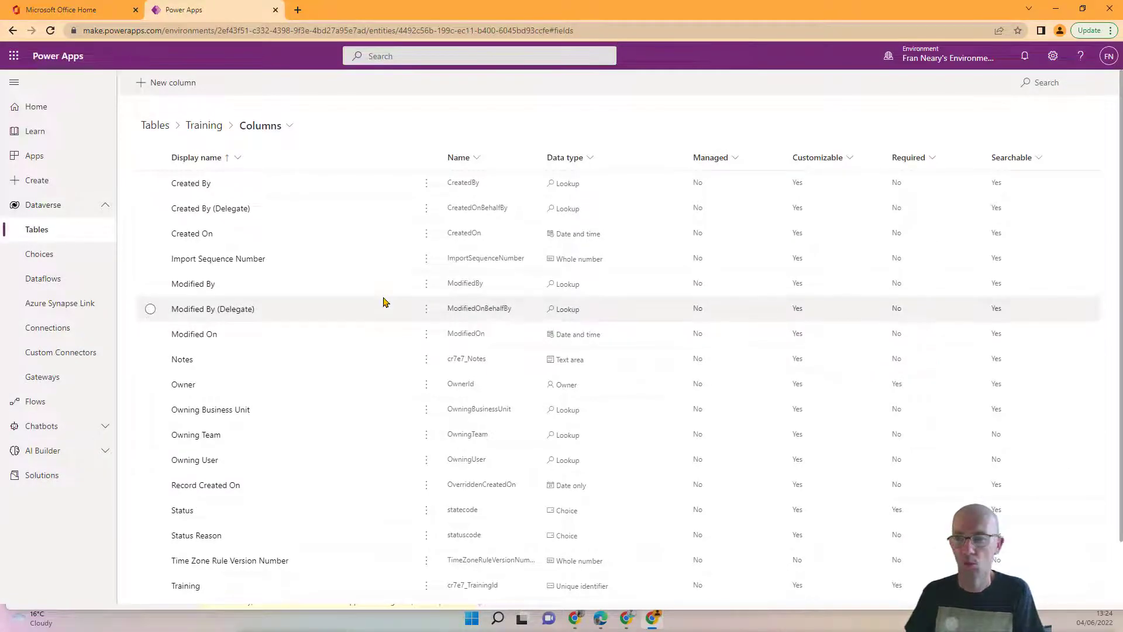
# - Start another new column in the Training table with the display name imgTraining
pyautogui.click(181, 83)
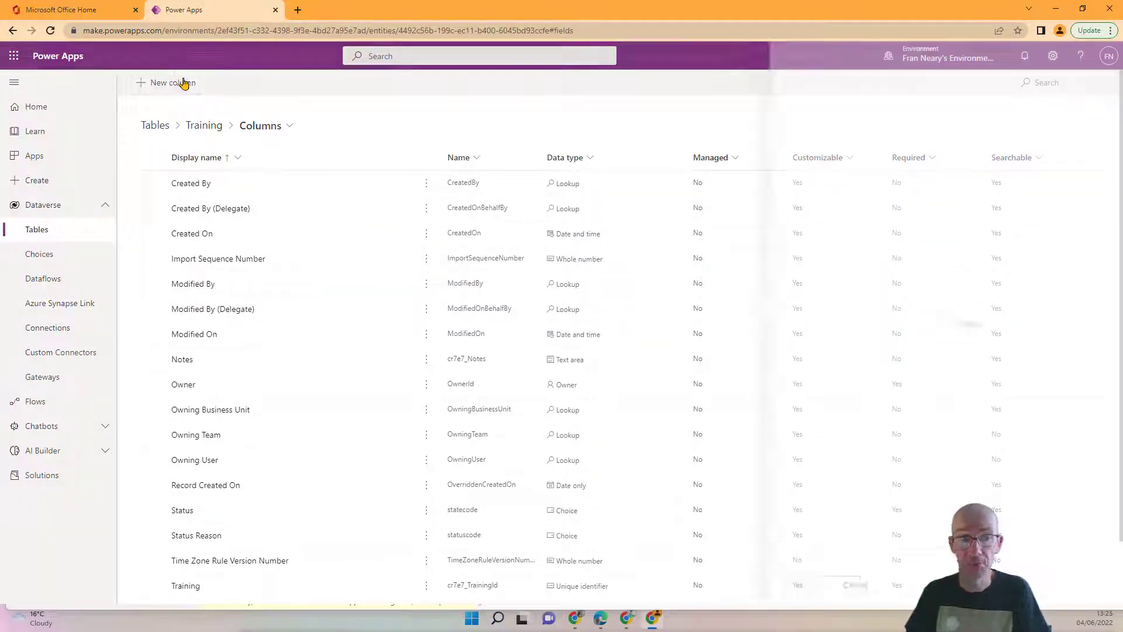
pyautogui.click(790, 124)
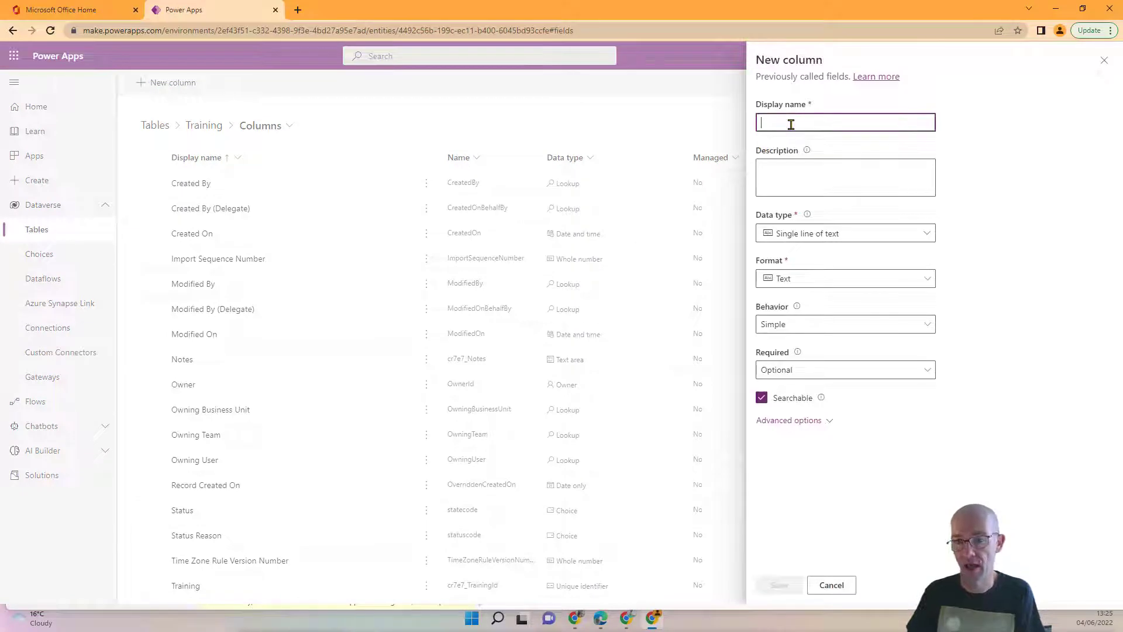
pyautogui.write('img')
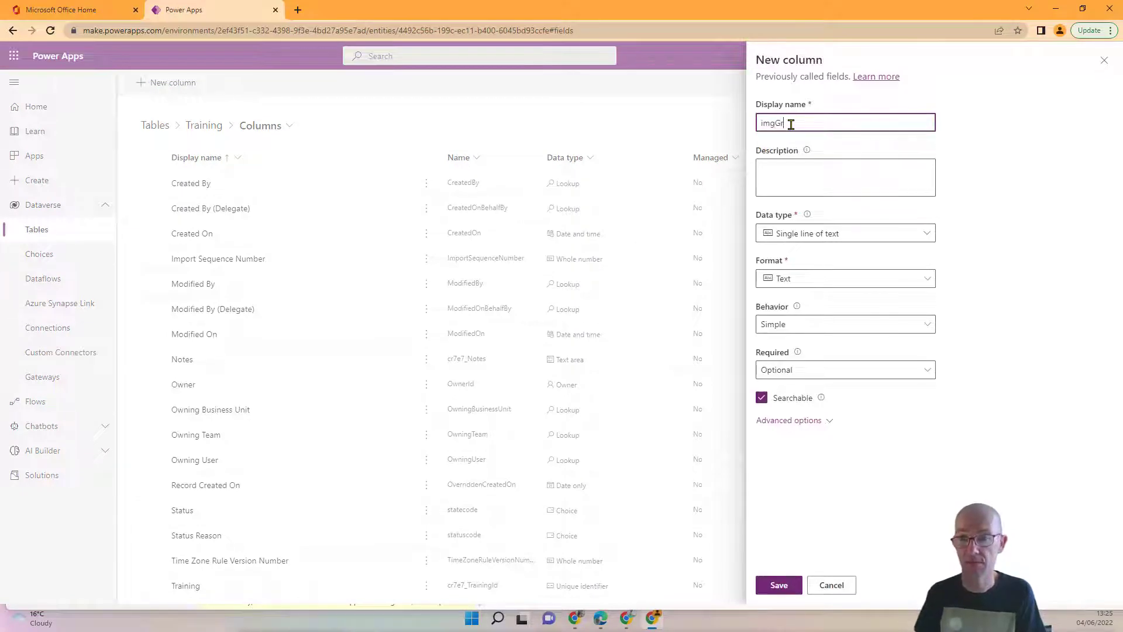
pyautogui.write('Training')
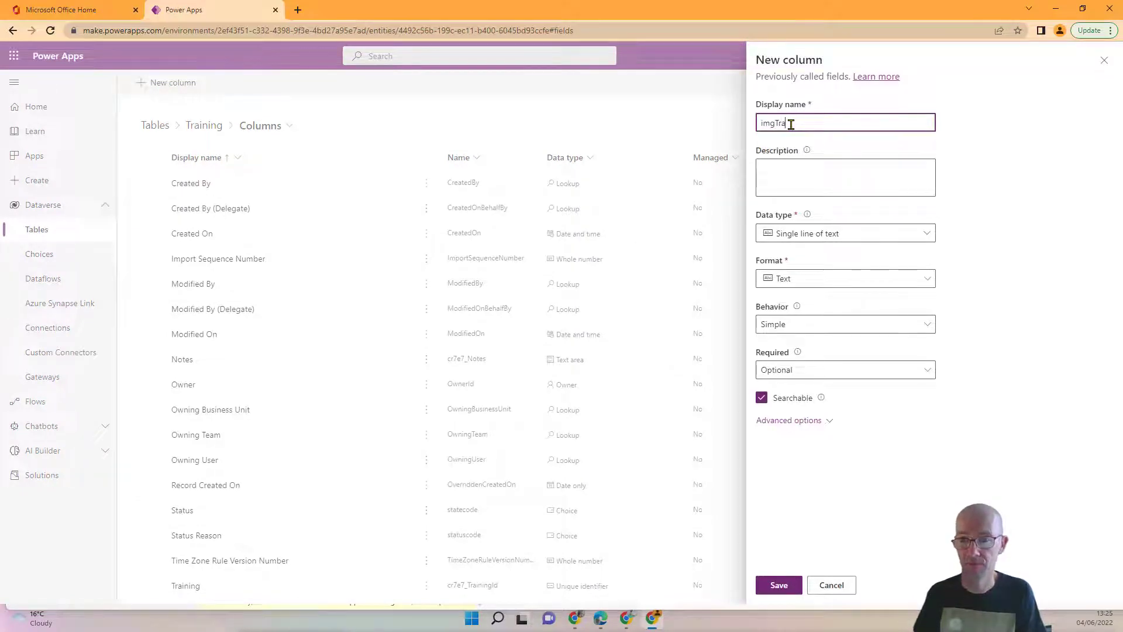
# - Set the imgTraining column's data type to Image, mark it as the primary image, and save the column
pyautogui.click(823, 240)
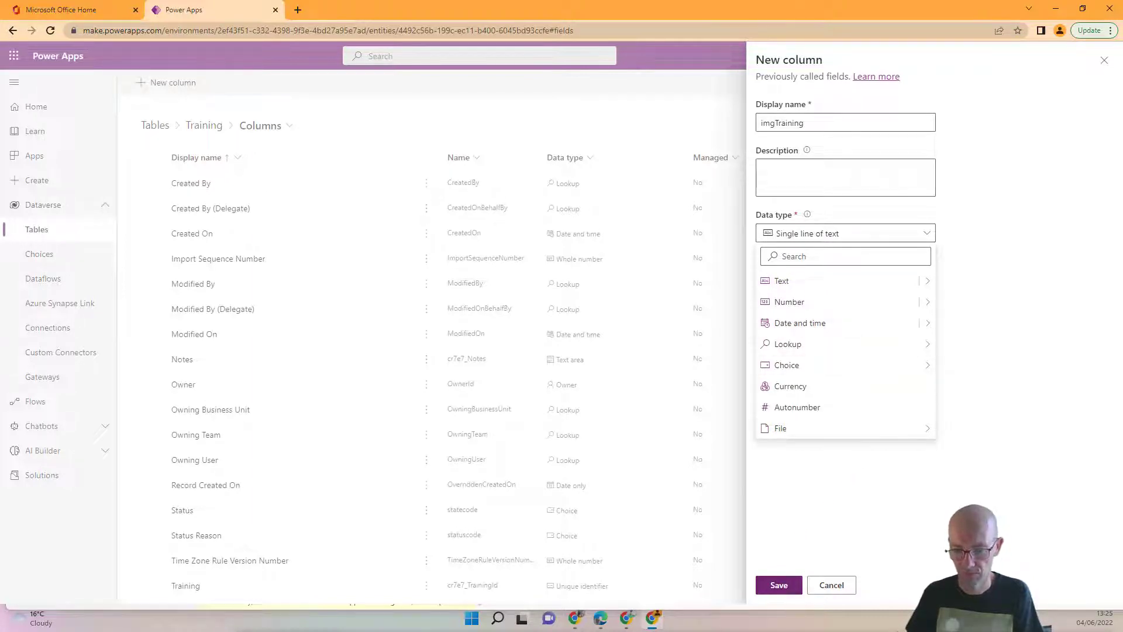
pyautogui.moveTo(854, 431)
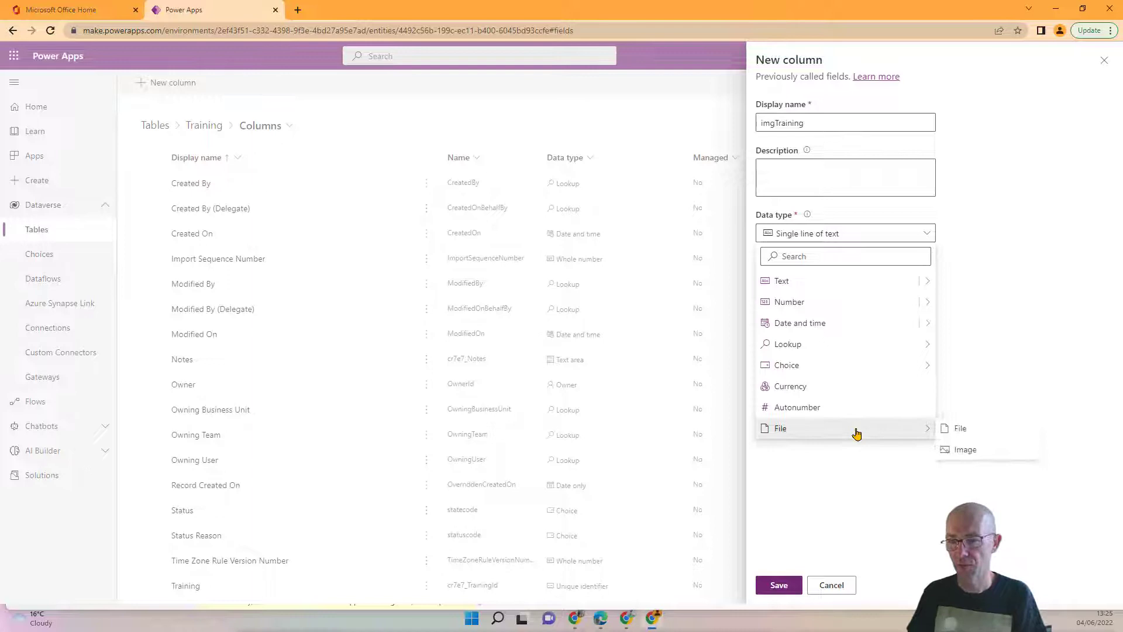
pyautogui.click(965, 449)
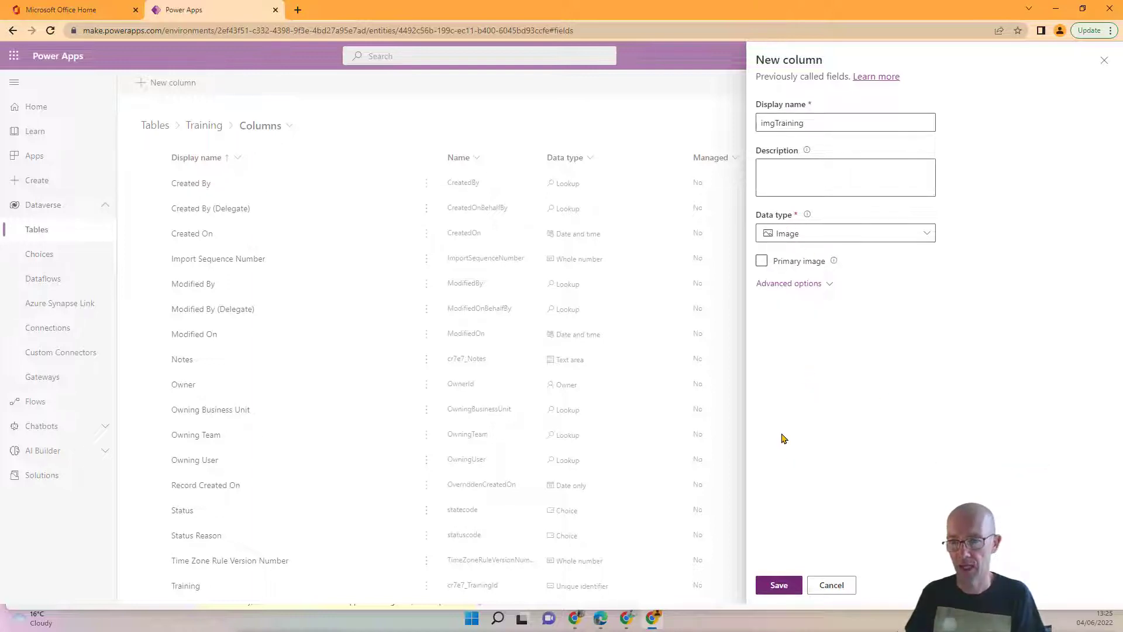
pyautogui.click(761, 261)
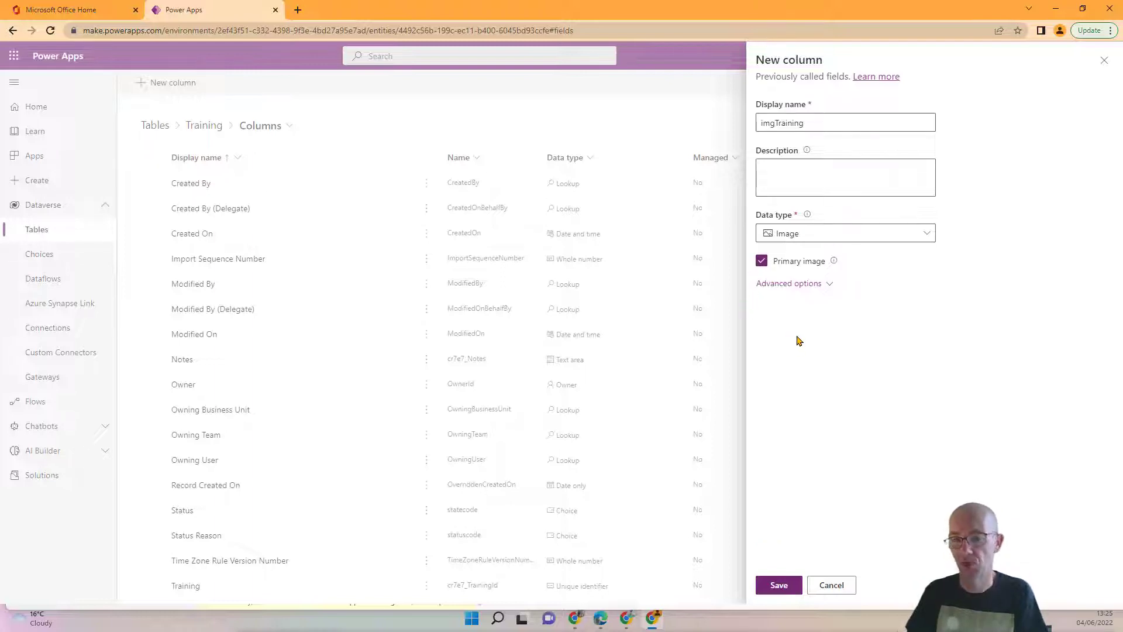
pyautogui.click(780, 587)
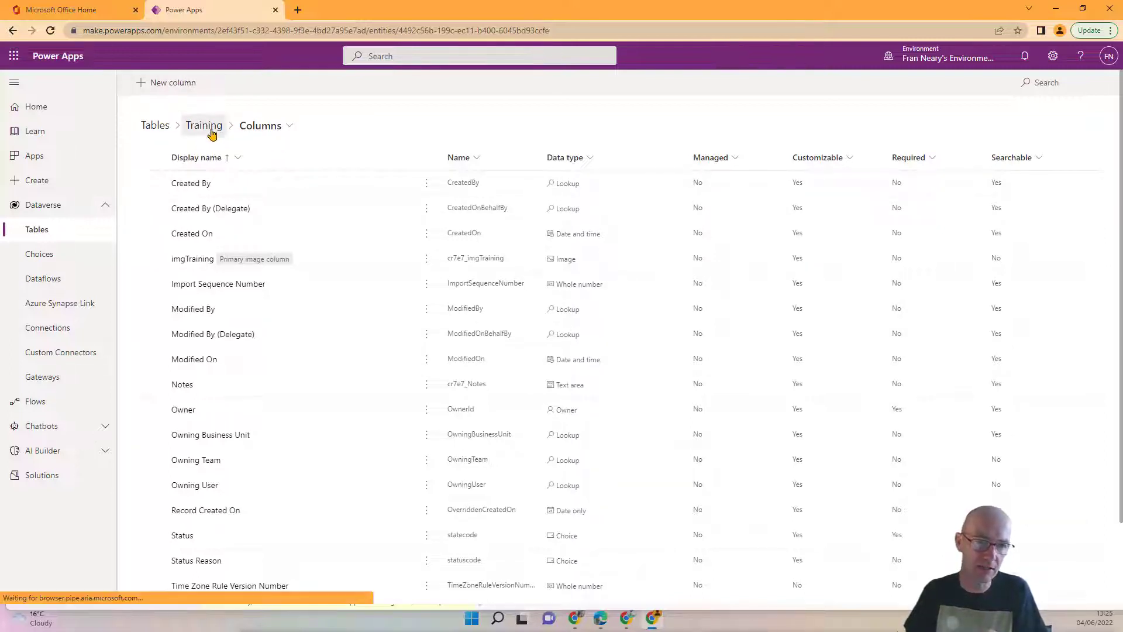
# - Return to the Training table overview and add a single-line text column named URLTraining with the URL format
pyautogui.click(205, 126)
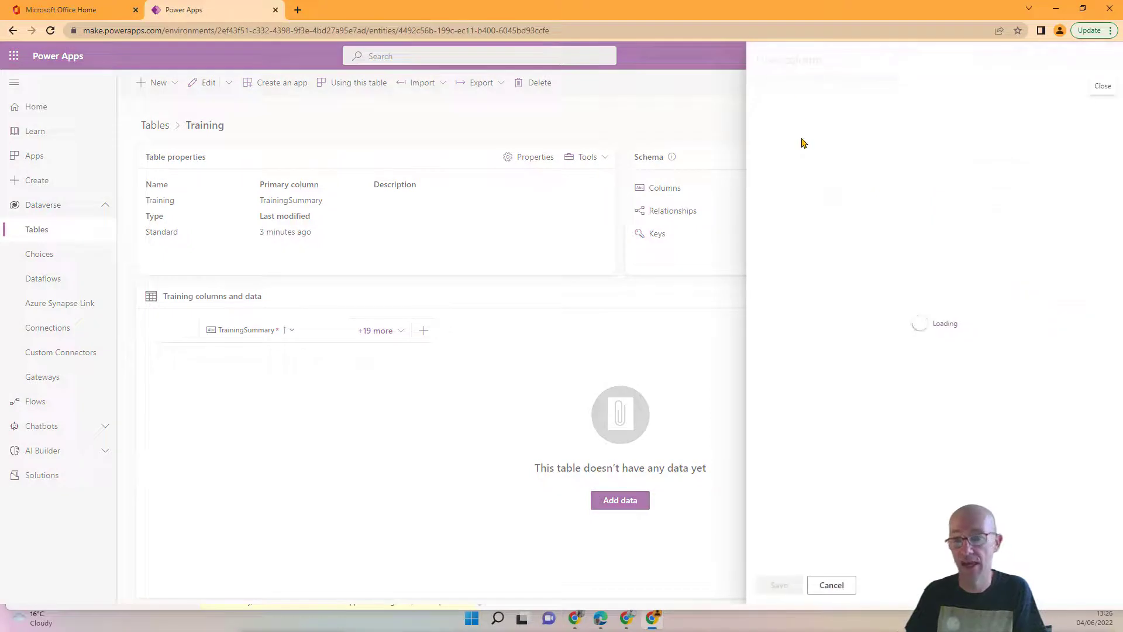
pyautogui.click(817, 118)
pyautogui.write('URLTraining')
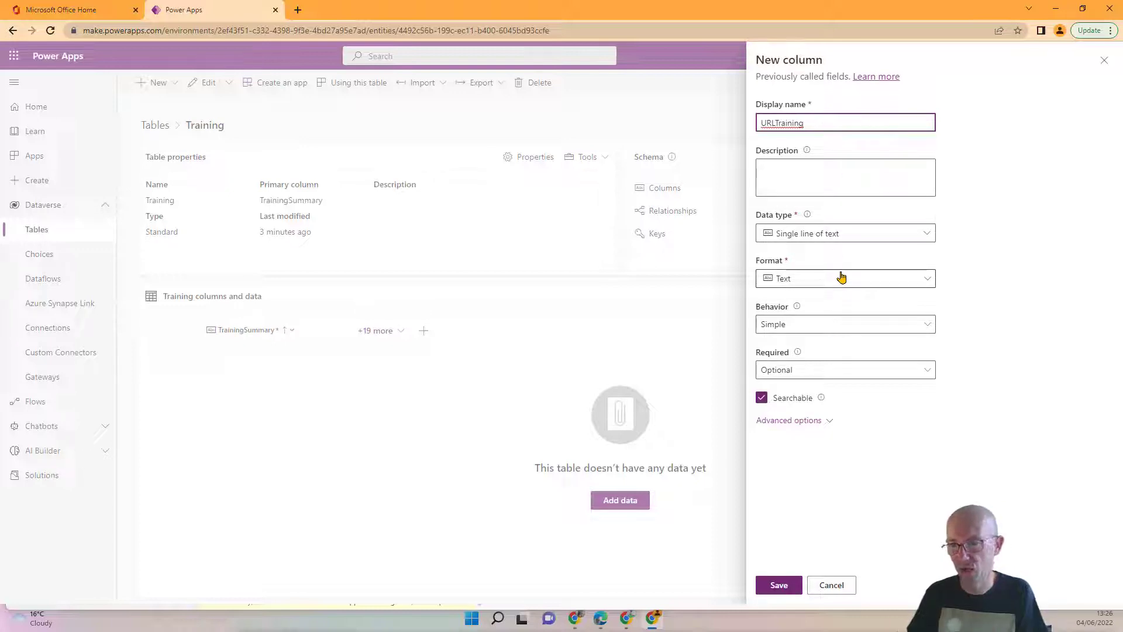
pyautogui.click(841, 278)
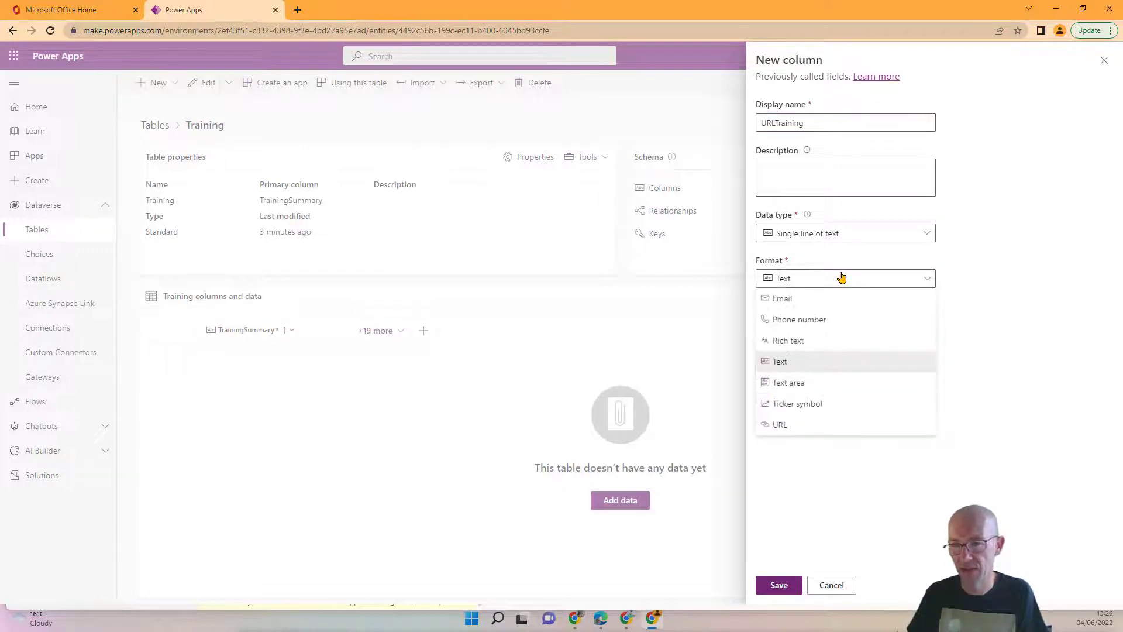
pyautogui.click(777, 425)
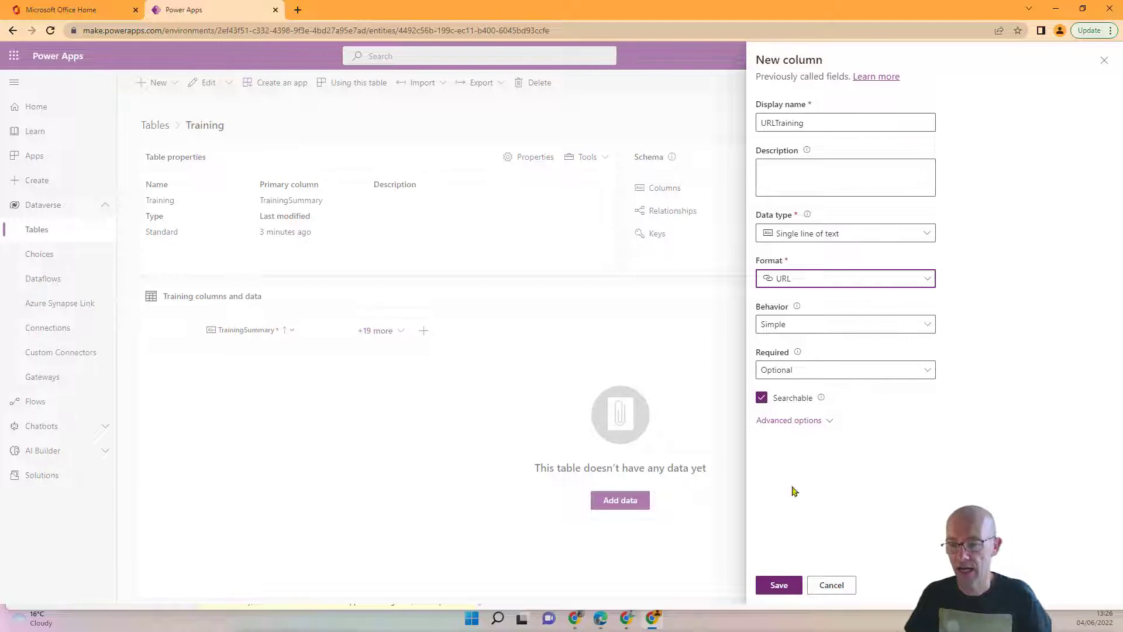
pyautogui.click(783, 587)
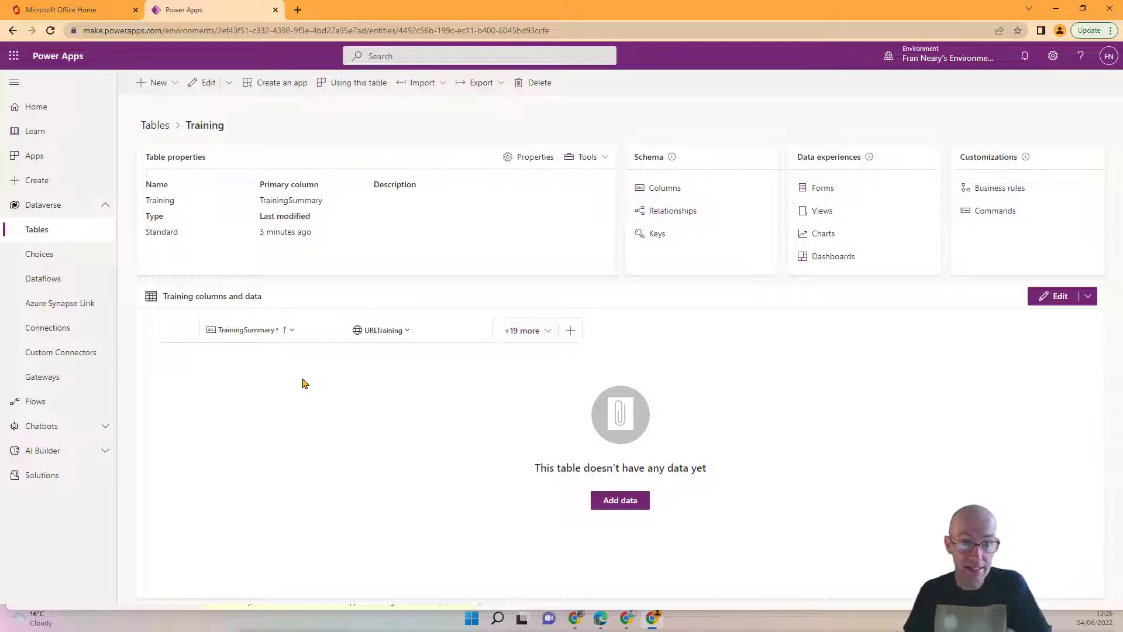
# - Open the Training table for data entry and show the existing Notes column alongside TrainingSummary and URLTraining
pyautogui.click(621, 501)
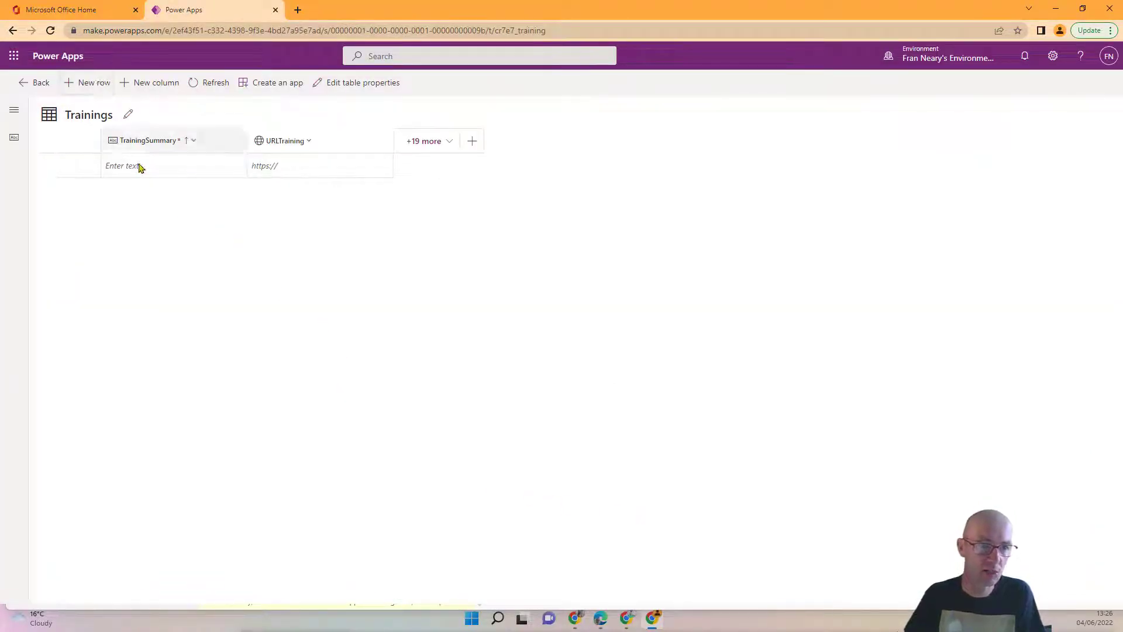
pyautogui.click(450, 143)
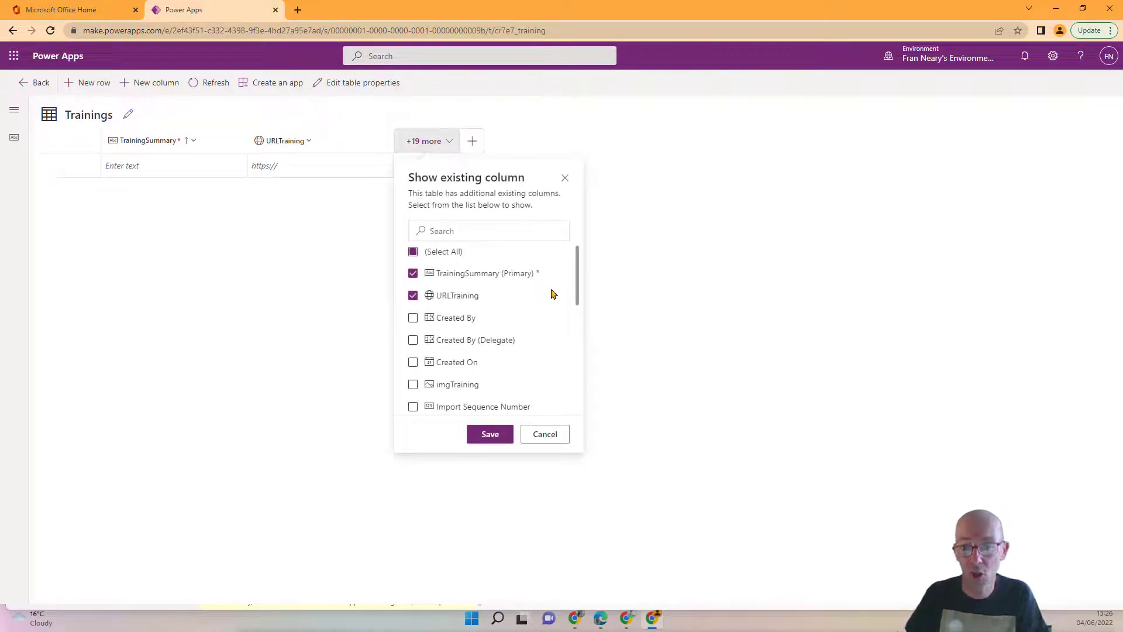
pyautogui.moveTo(578, 270)
pyautogui.mouseDown()
pyautogui.moveTo(587, 394)
pyautogui.moveTo(569, 254)
pyautogui.mouseUp()
pyautogui.click(413, 314)
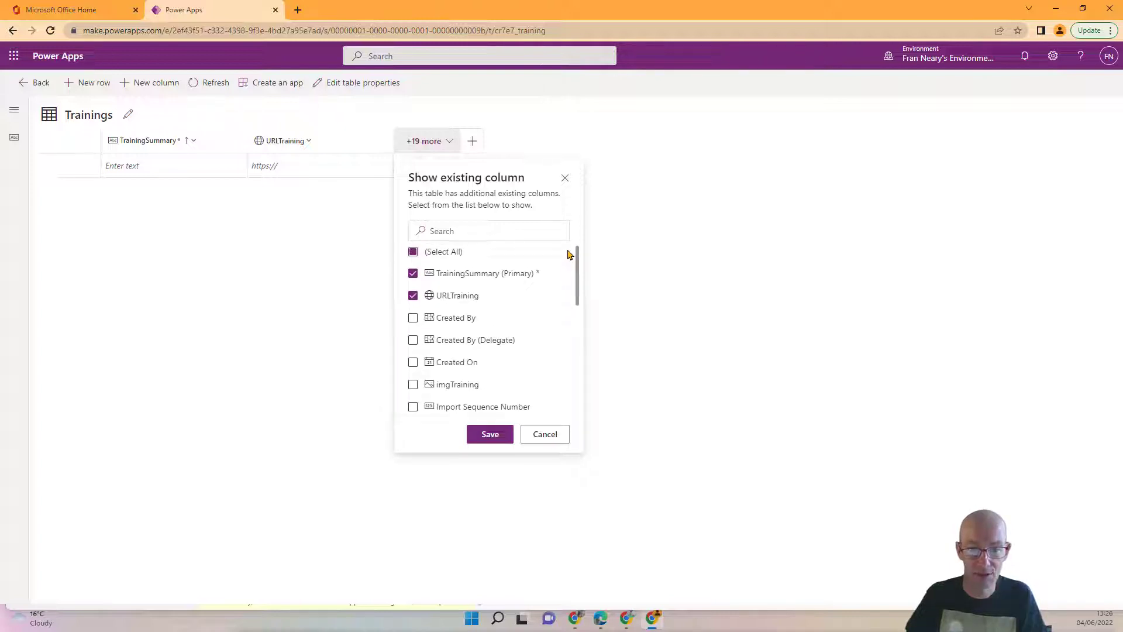
pyautogui.click(492, 433)
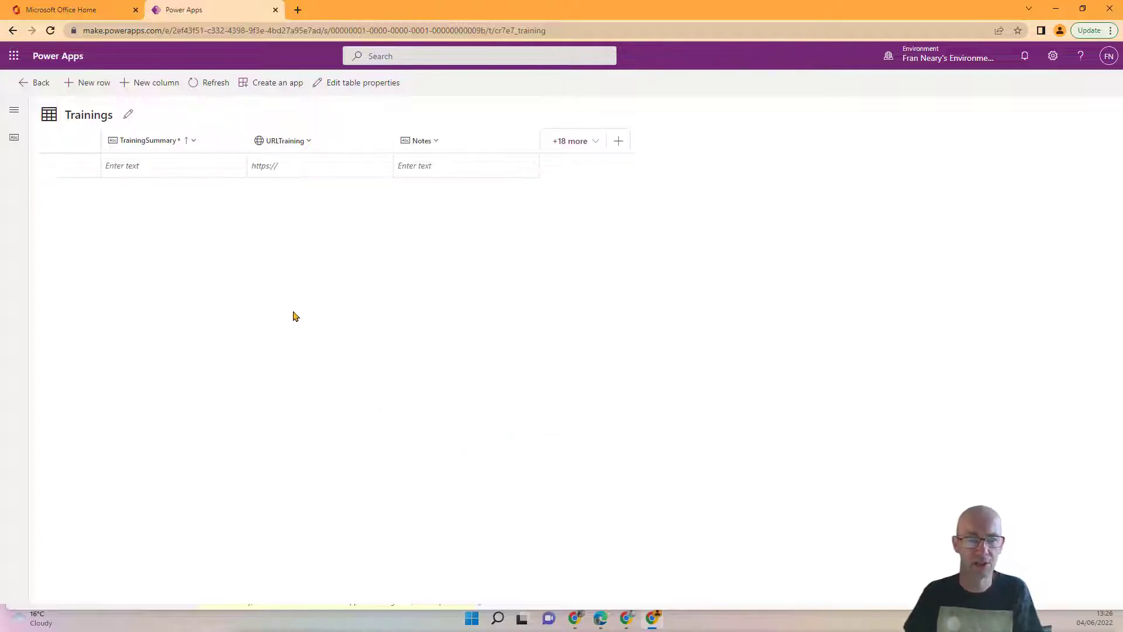
# - Enter "Power Platform SVG Icons" as the TrainingSummary of the first row
pyautogui.click(169, 168)
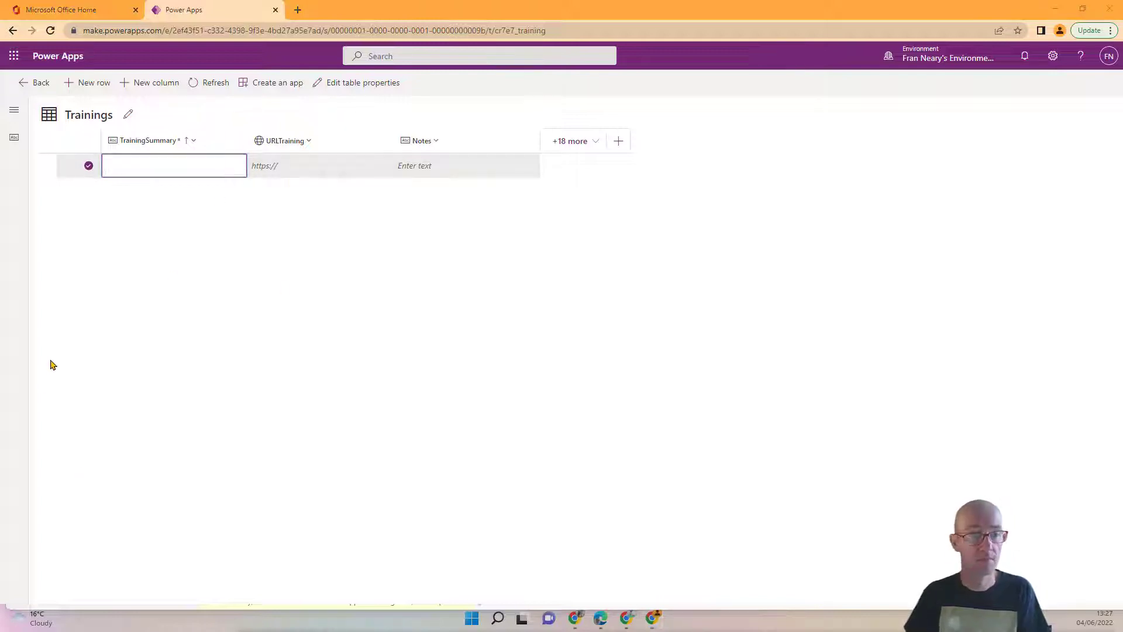
pyautogui.click(176, 163)
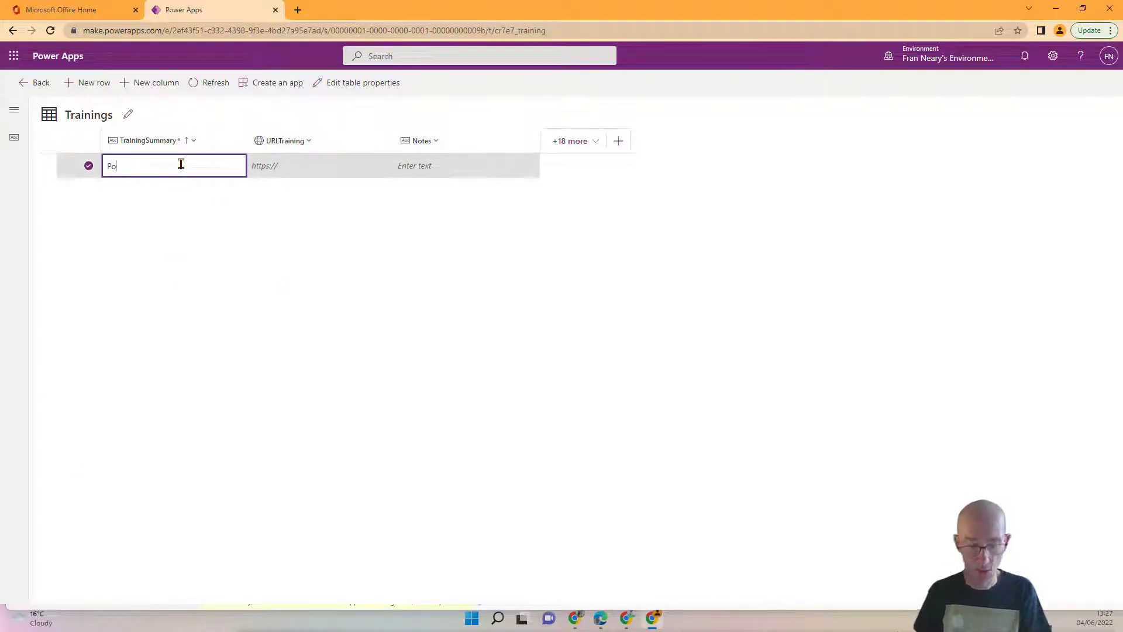
pyautogui.write('Platform SVG Icons')
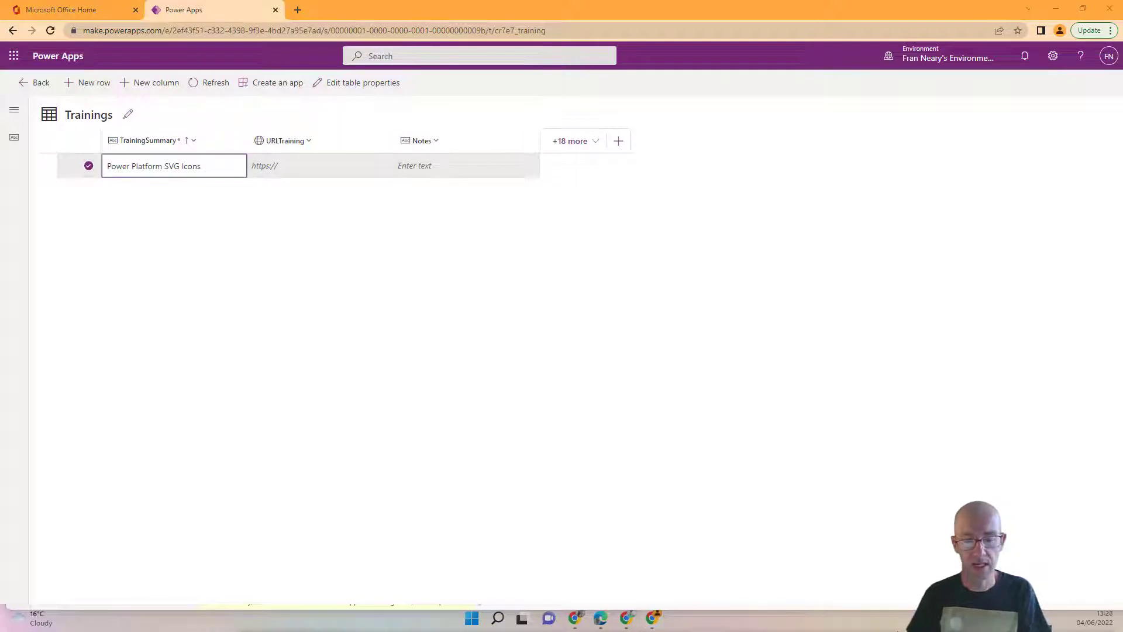
pyautogui.click(273, 168)
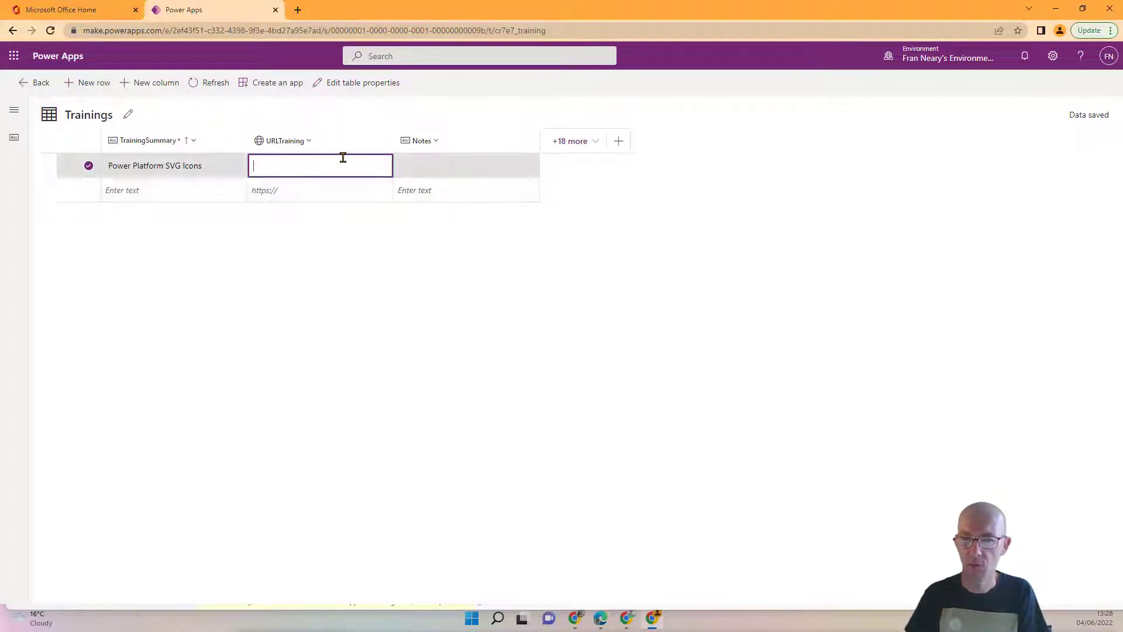
pyautogui.hotkey('ctrl', 'v')
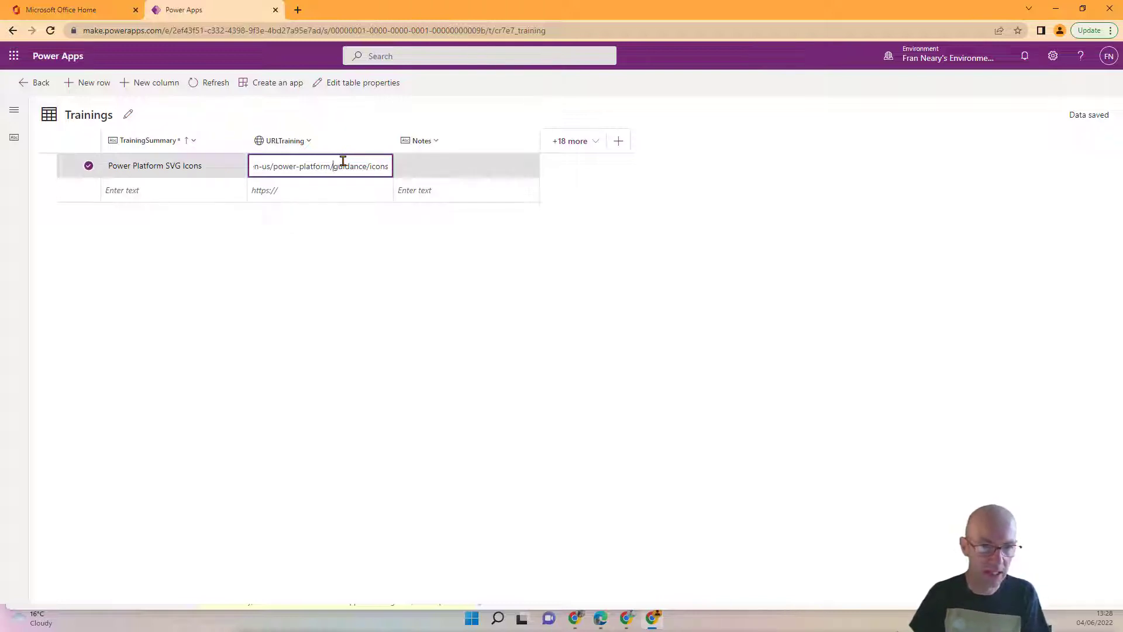
pyautogui.press('Left')
pyautogui.press('Left')
pyautogui.press('Left')
pyautogui.press('Left')
pyautogui.press('Left')
pyautogui.press('Left')
pyautogui.press('Left')
pyautogui.press('Left')
pyautogui.press('Left')
pyautogui.press('Left')
pyautogui.press('Left')
pyautogui.press('Left')
pyautogui.press('Left')
pyautogui.press('Left')
pyautogui.press('Left')
pyautogui.press('Left')
pyautogui.press('Left')
pyautogui.press('Left')
pyautogui.press('Left')
pyautogui.press('Left')
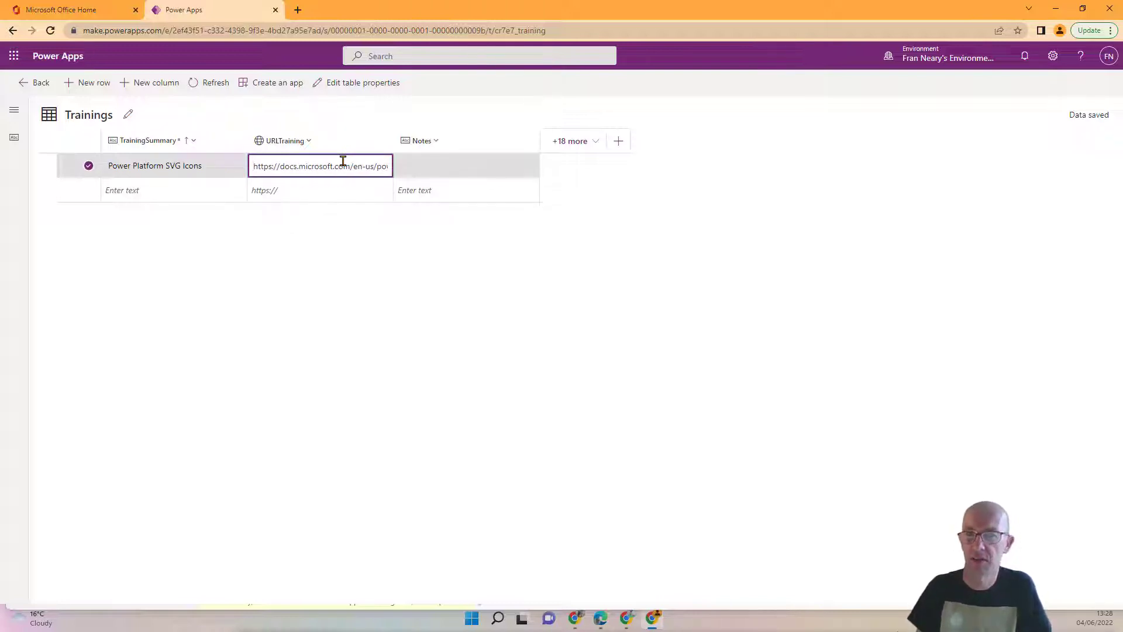
# - Enter "SVG Icons relating to the power platform" in the first row's Notes cell and save the row
pyautogui.click(417, 167)
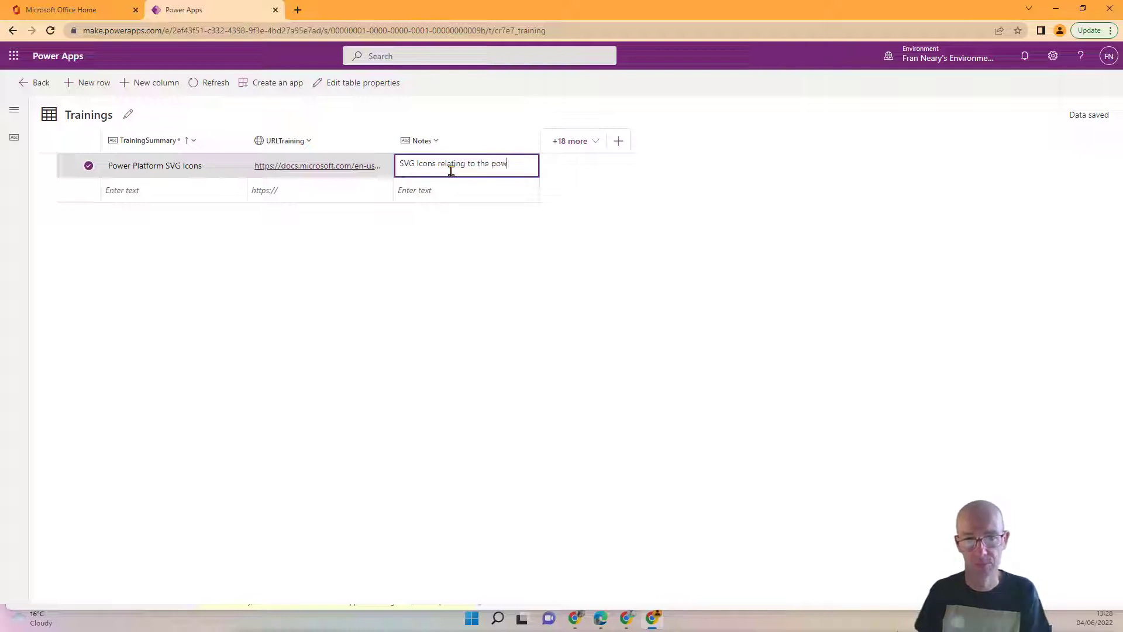
pyautogui.write('form')
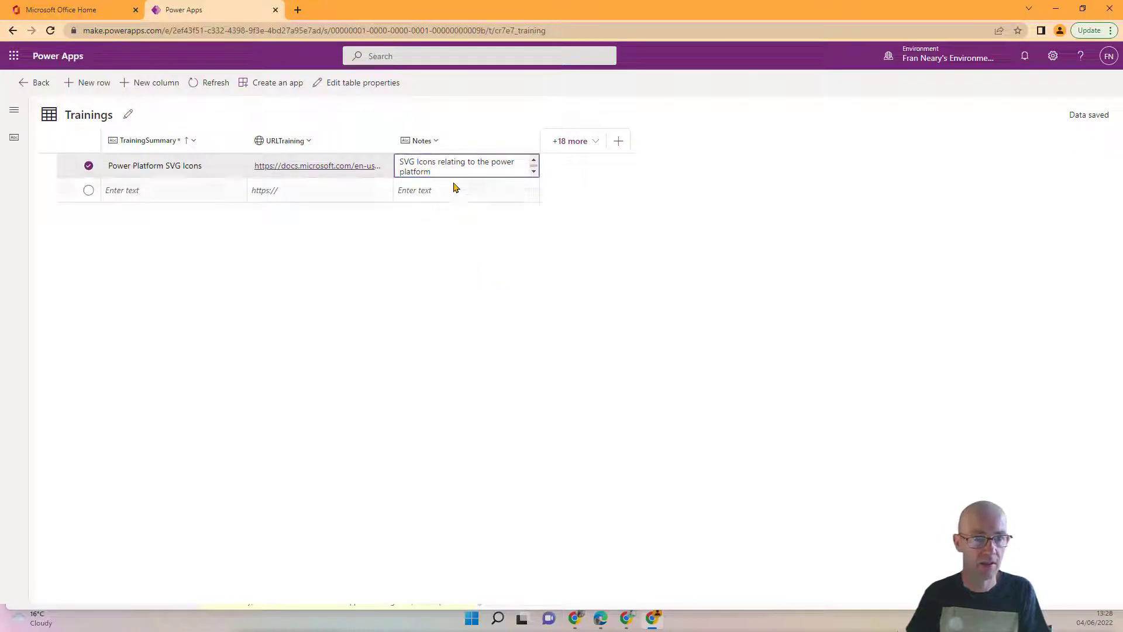
pyautogui.press('Return')
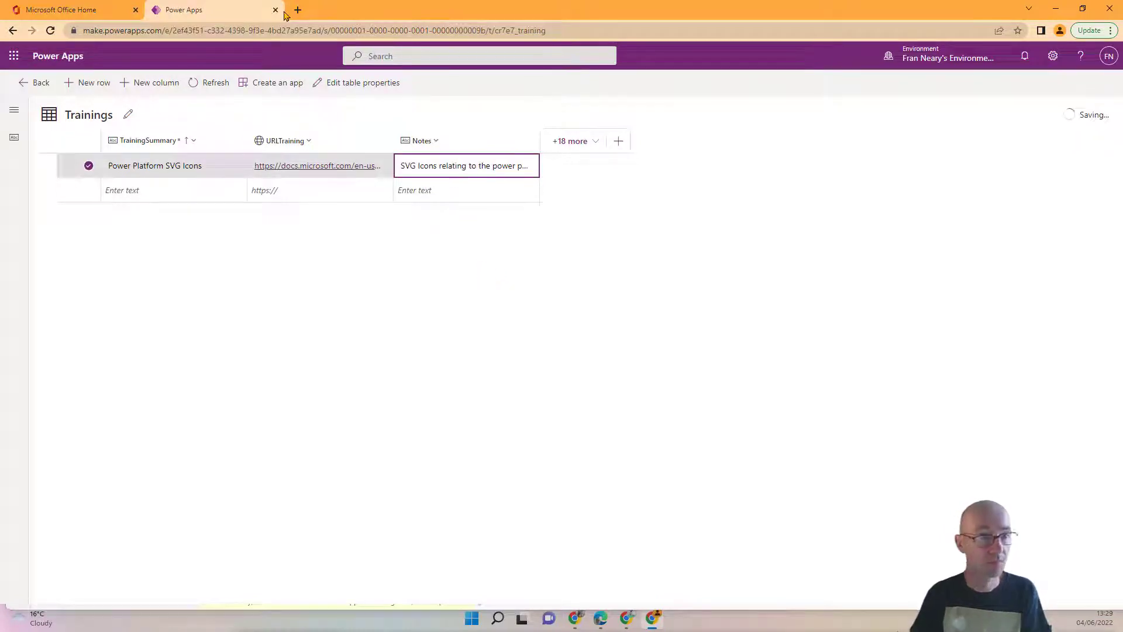
pyautogui.click(283, 192)
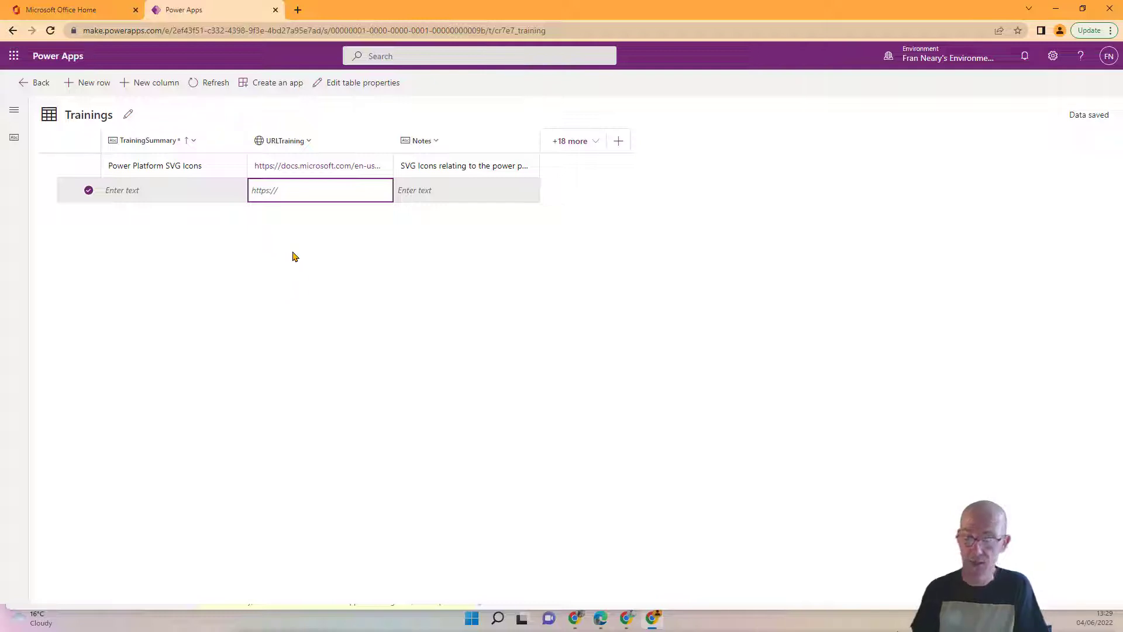
# - Leave the table and start a new app from Dataverse using the existing Microsoft Dataverse connection
pyautogui.click(30, 85)
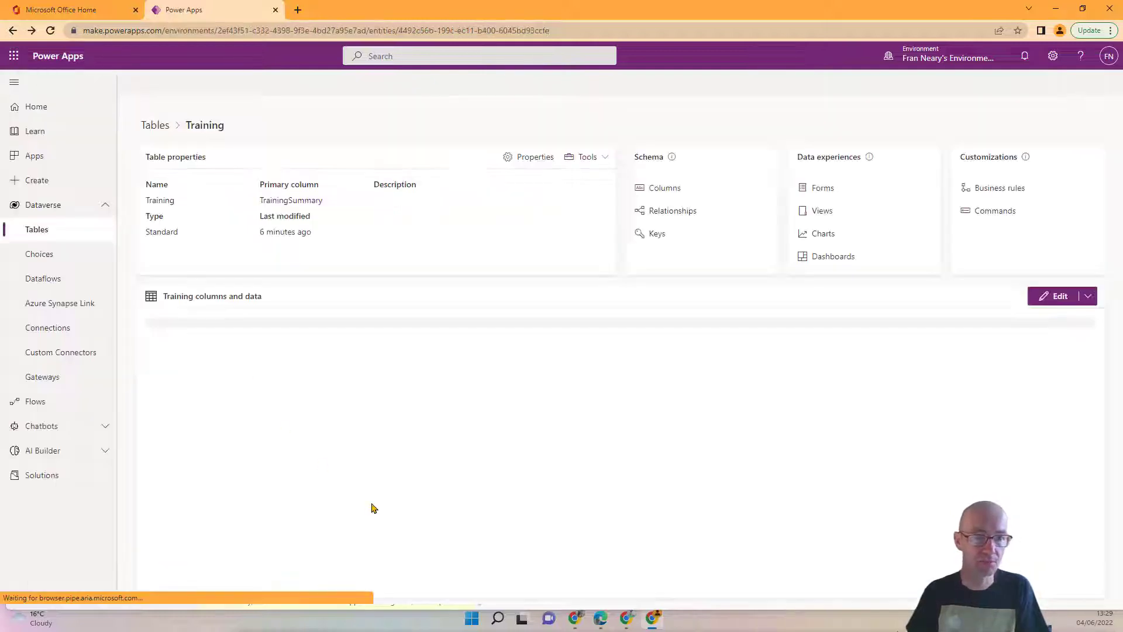
pyautogui.click(55, 179)
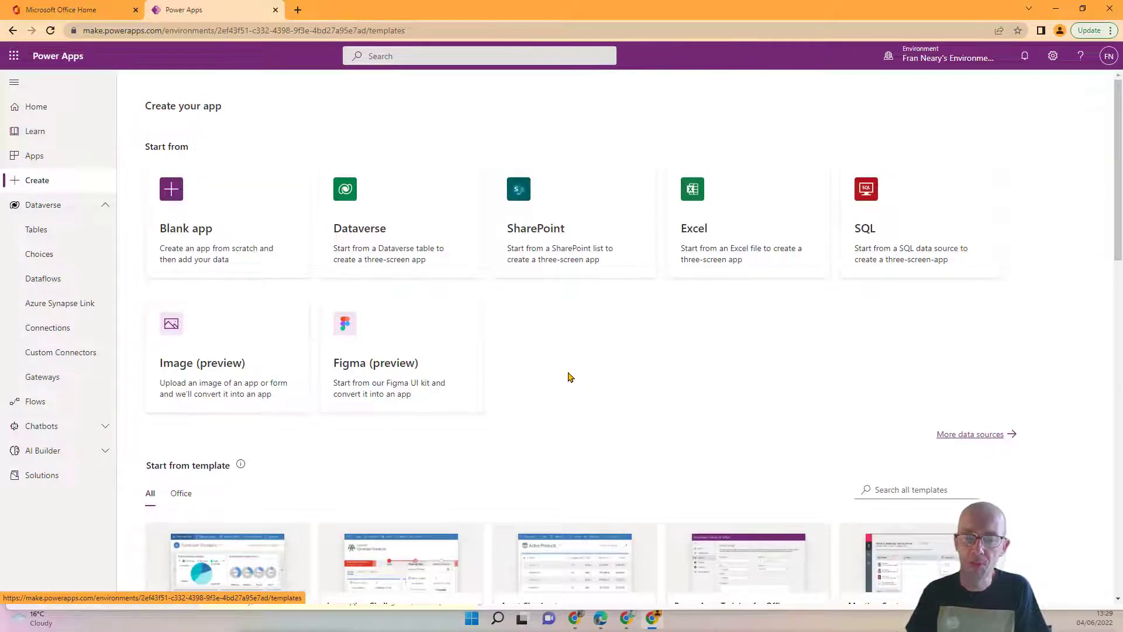
pyautogui.click(366, 208)
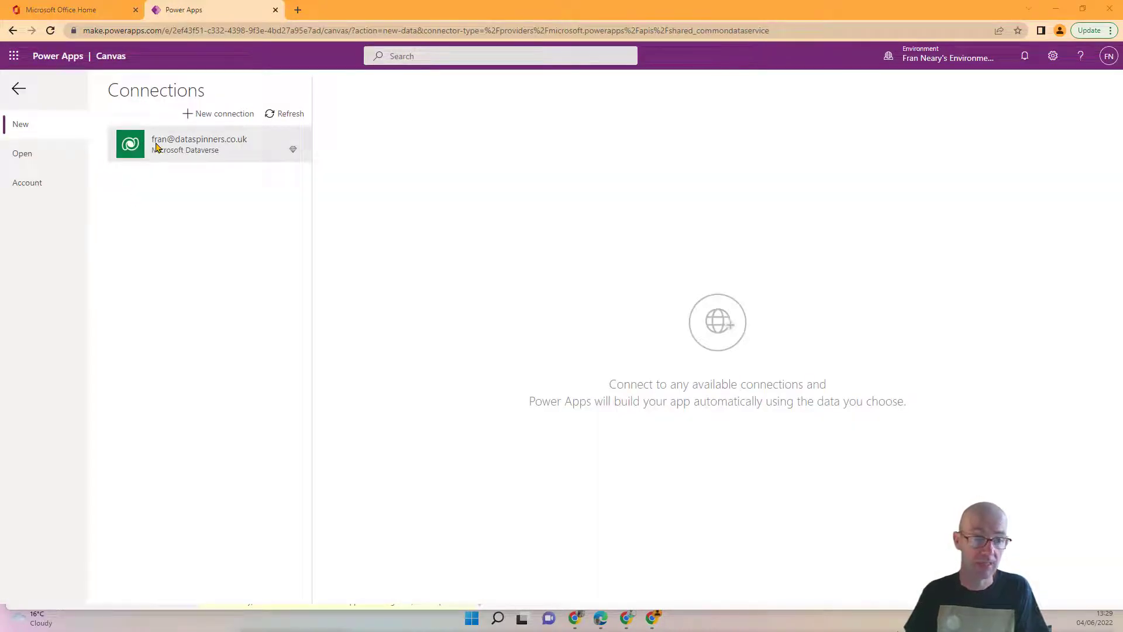
pyautogui.click(203, 150)
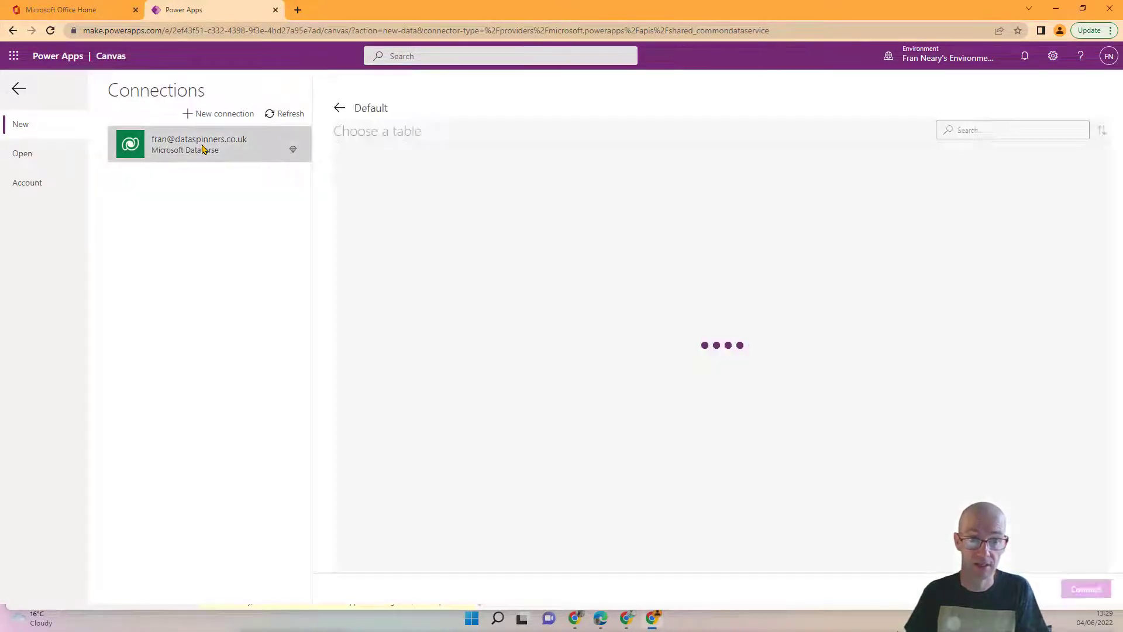
# - Find the Trainings table by searching for "train", connect it to generate the app, and dismiss the welcome dialog
pyautogui.click(995, 129)
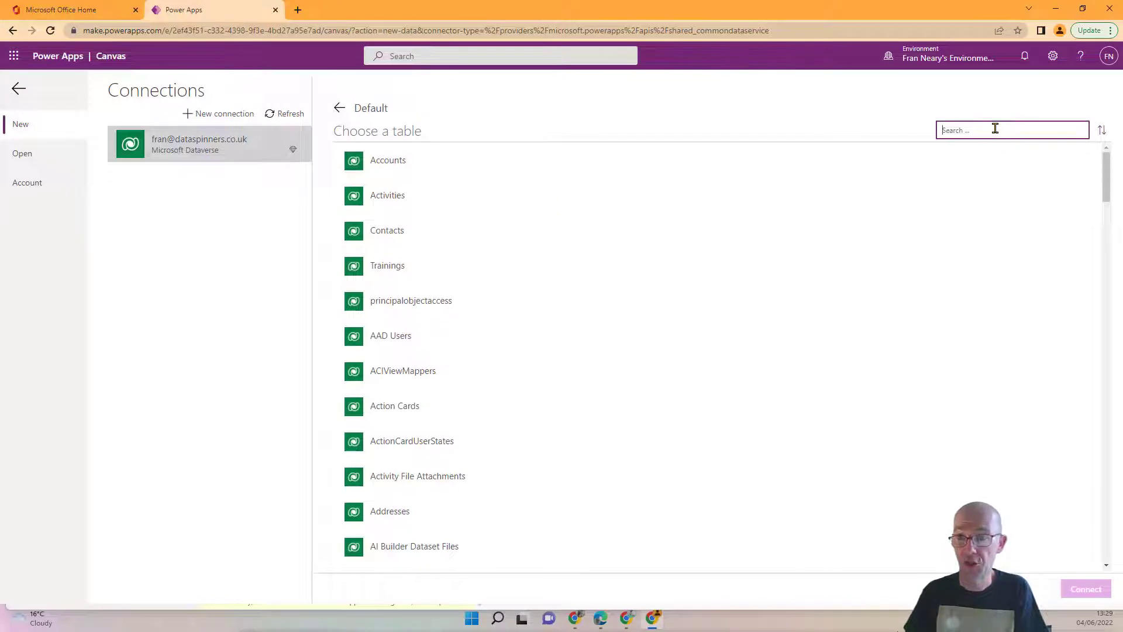
pyautogui.write('train')
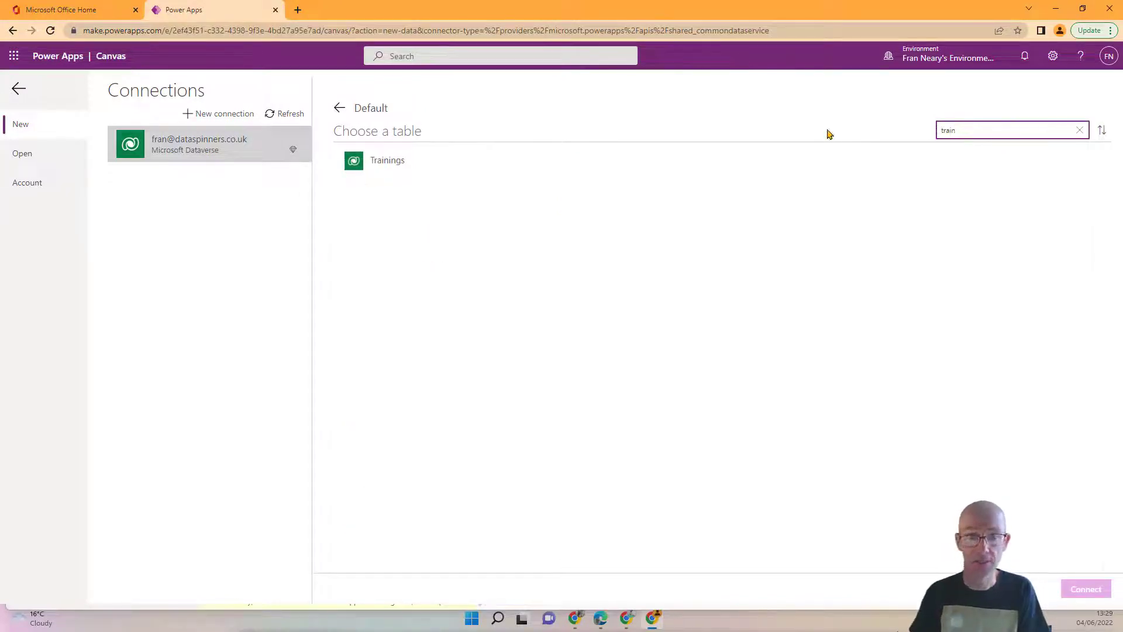
pyautogui.click(384, 160)
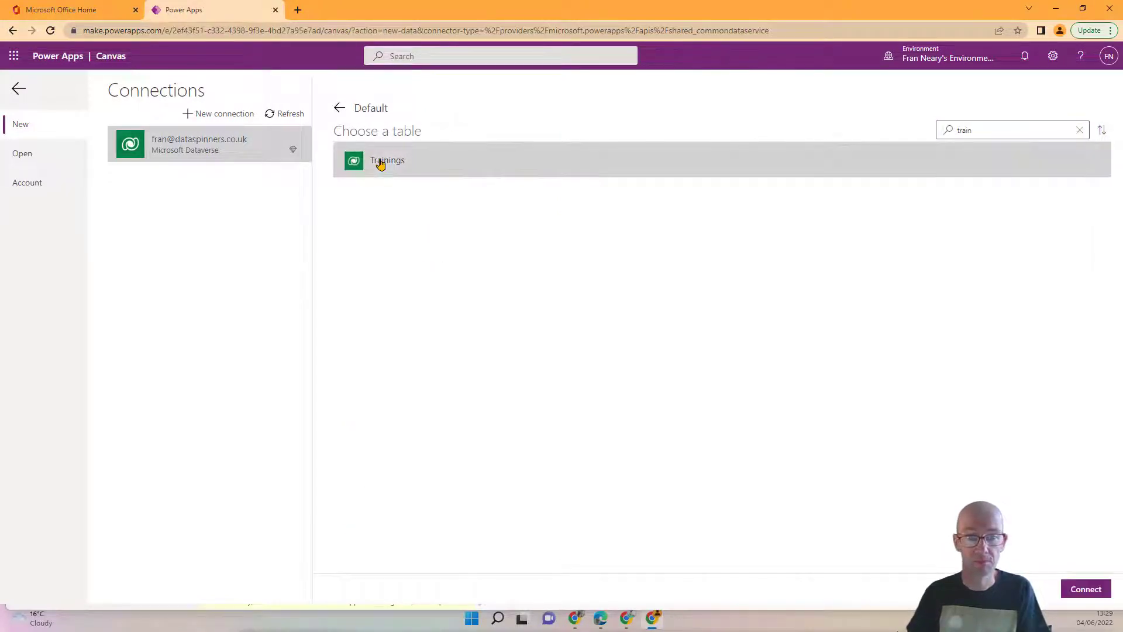
pyautogui.click(1087, 590)
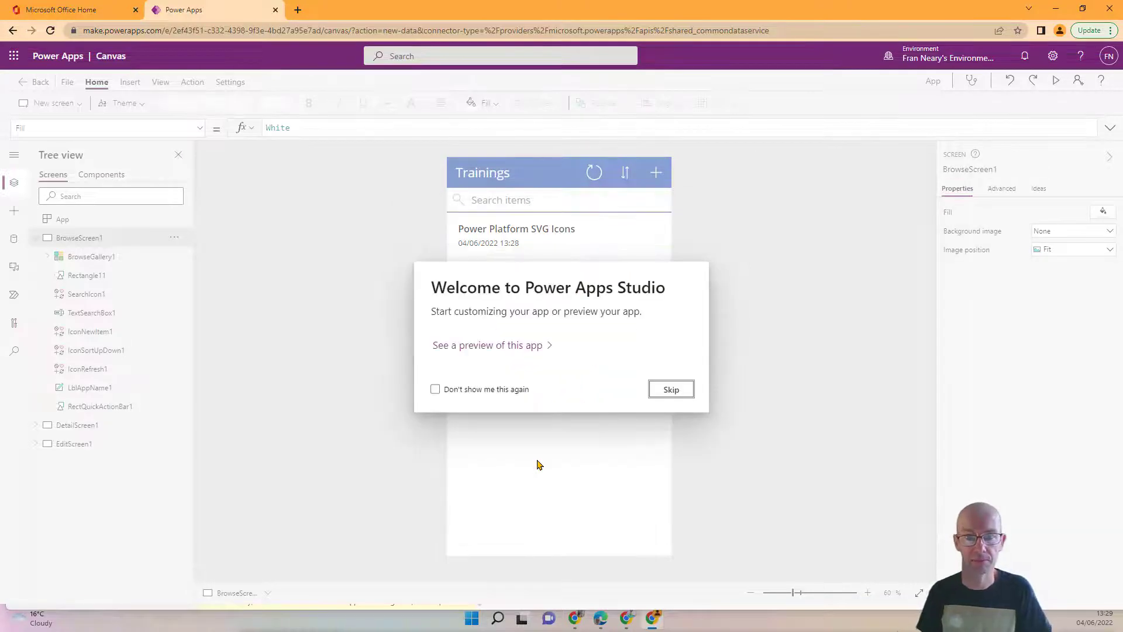
pyautogui.press('Escape')
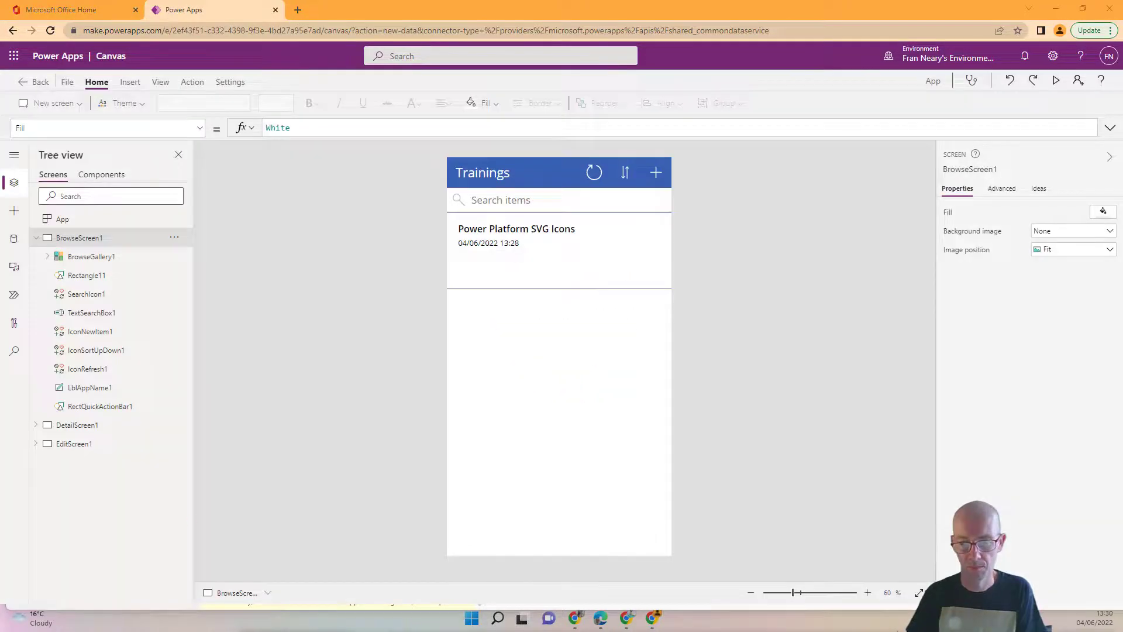
# - Change the app's display orientation to Landscape in the settings, apply the change, and close the settings
pyautogui.click(67, 83)
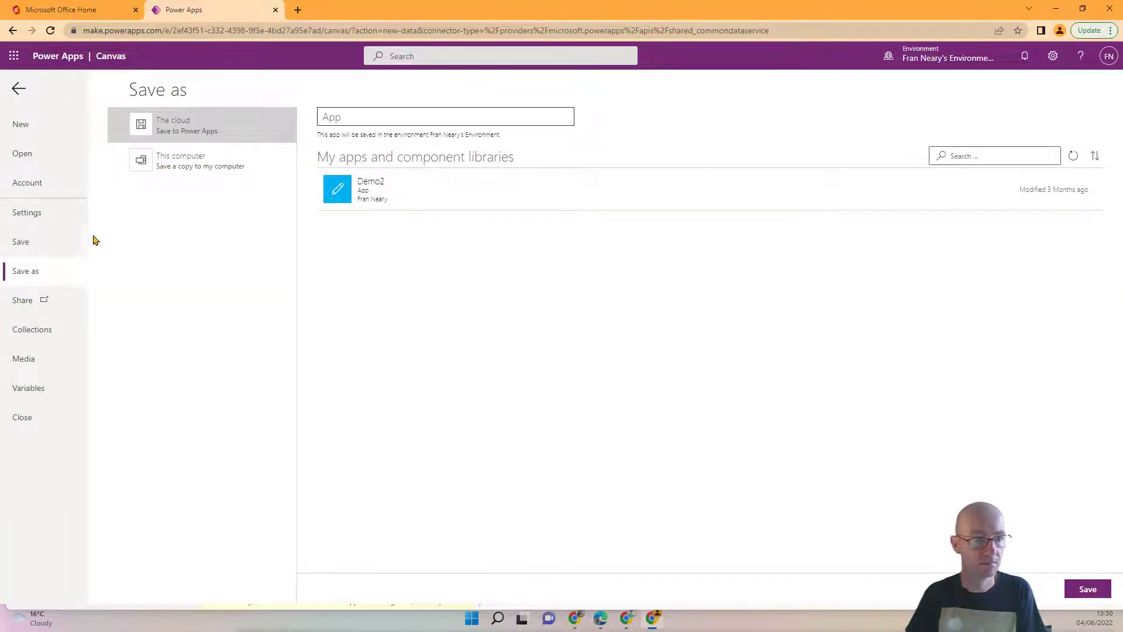
pyautogui.click(31, 212)
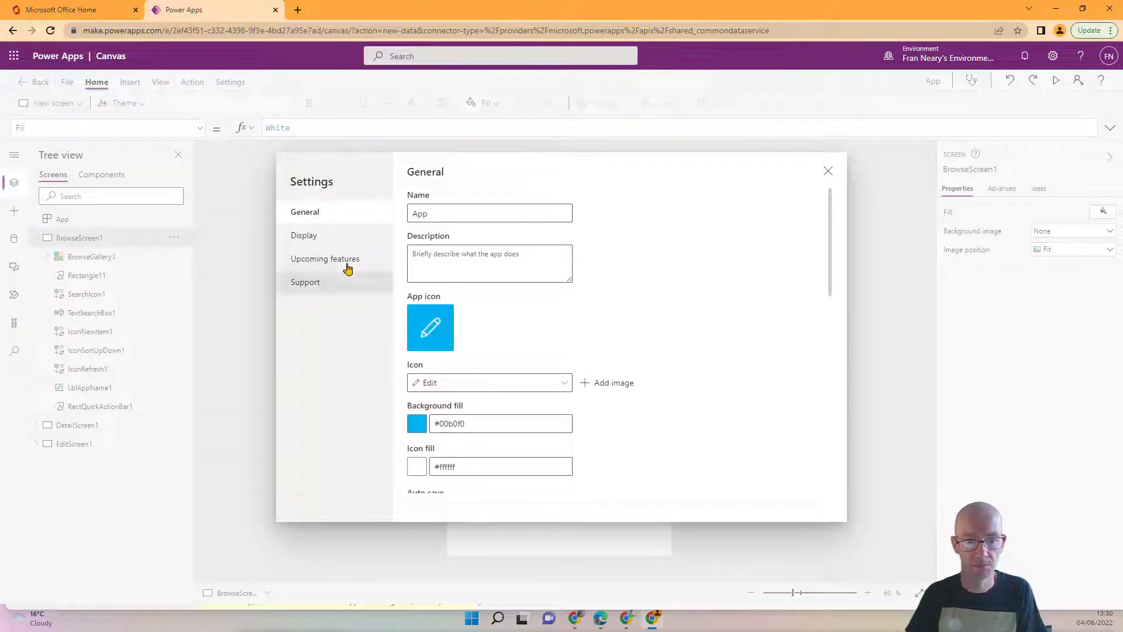
pyautogui.click(321, 236)
pyautogui.click(552, 357)
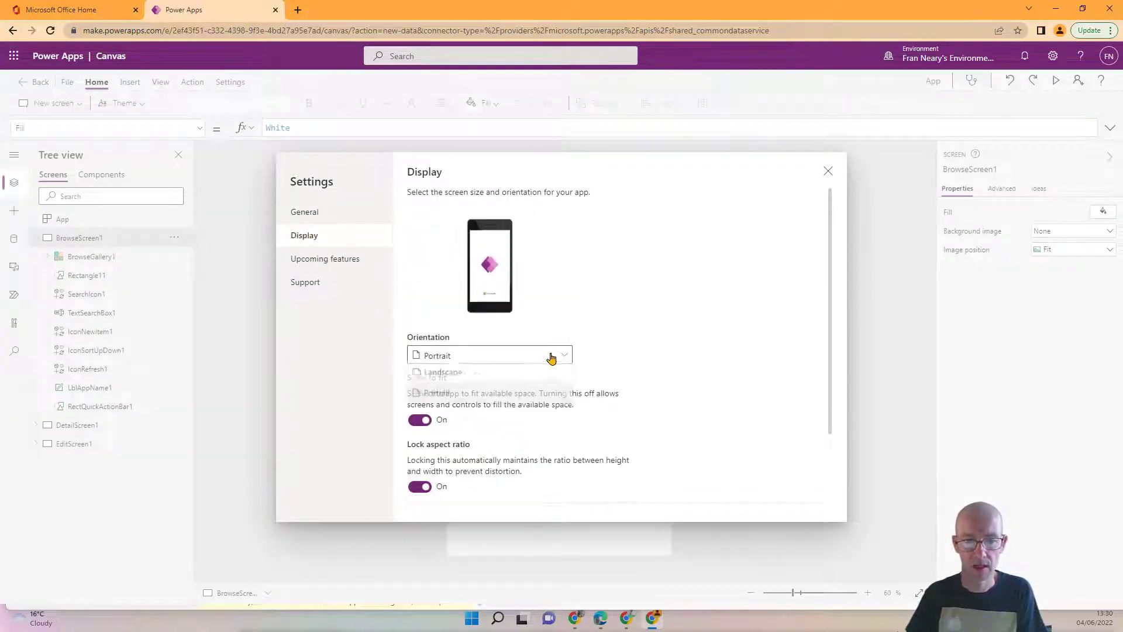
pyautogui.click(528, 374)
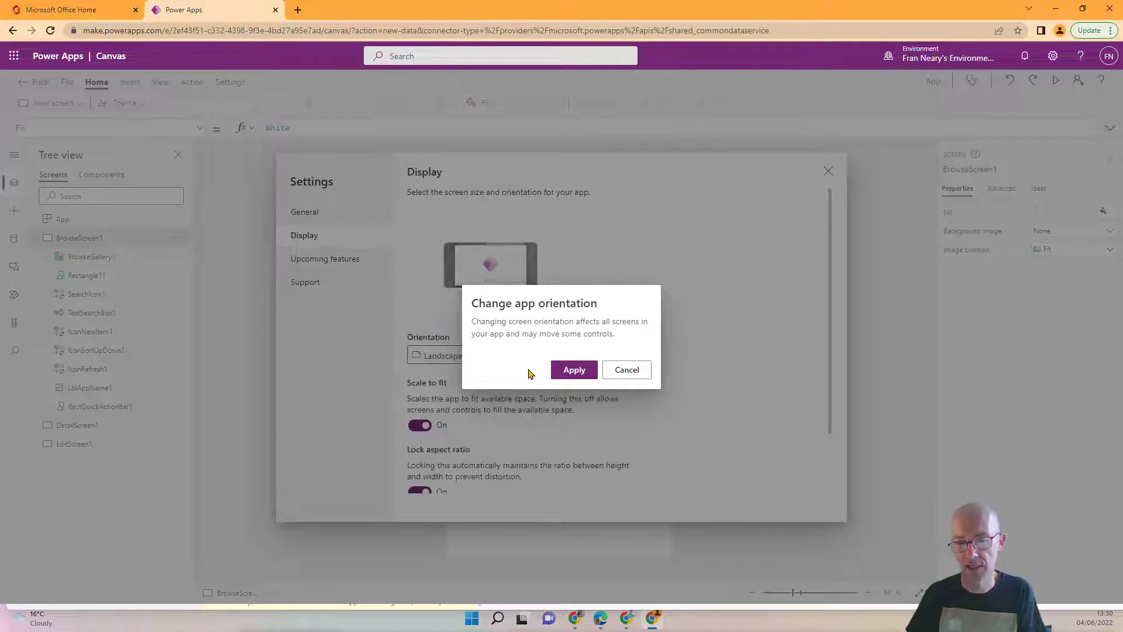
pyautogui.click(565, 371)
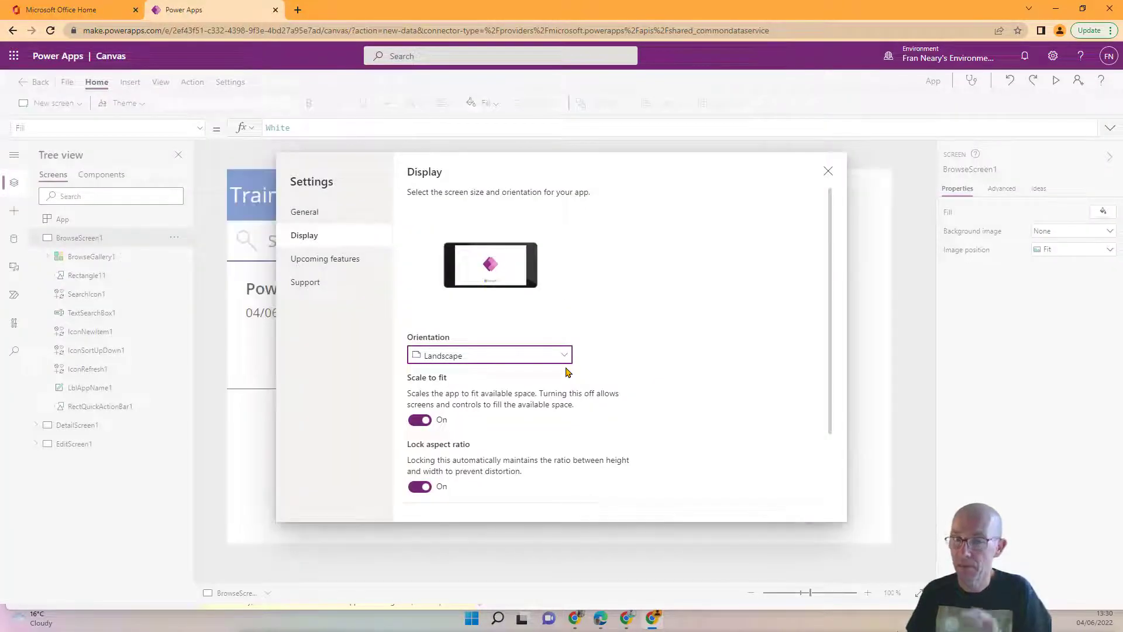
pyautogui.click(828, 171)
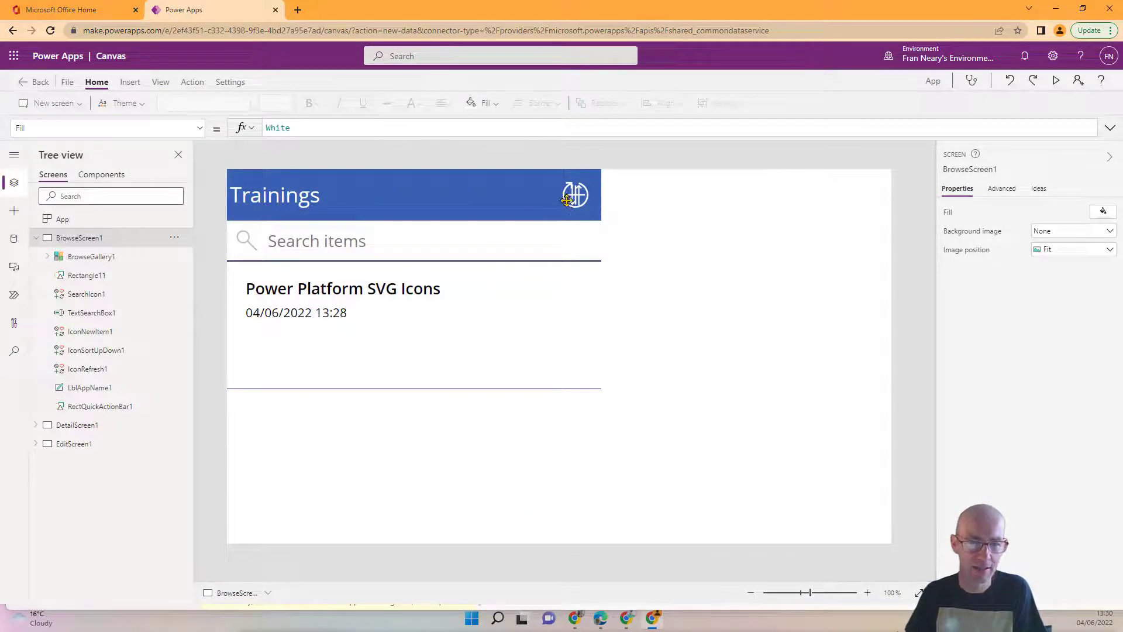
# - Separate the overlapping header icons on BrowseScreen1, placing add leftmost, sort in the middle at about X 464, and refresh rightmost
pyautogui.click(566, 199)
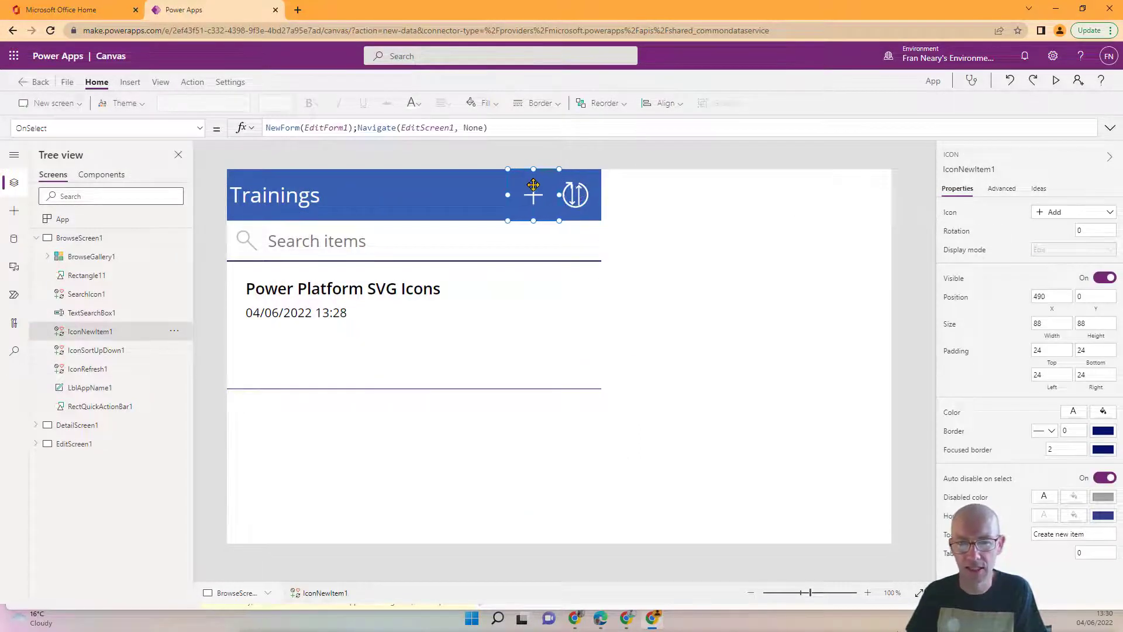
pyautogui.click(572, 203)
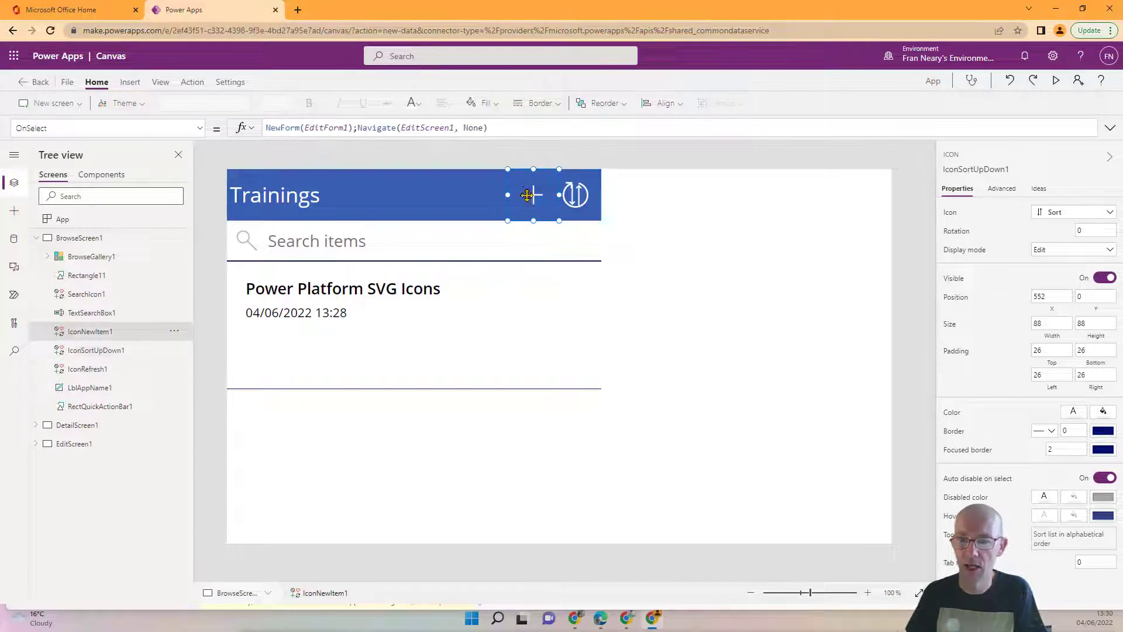
pyautogui.moveTo(533, 199); pyautogui.dragTo(489, 199)
pyautogui.click(582, 195)
pyautogui.moveTo(582, 196); pyautogui.dragTo(531, 197)
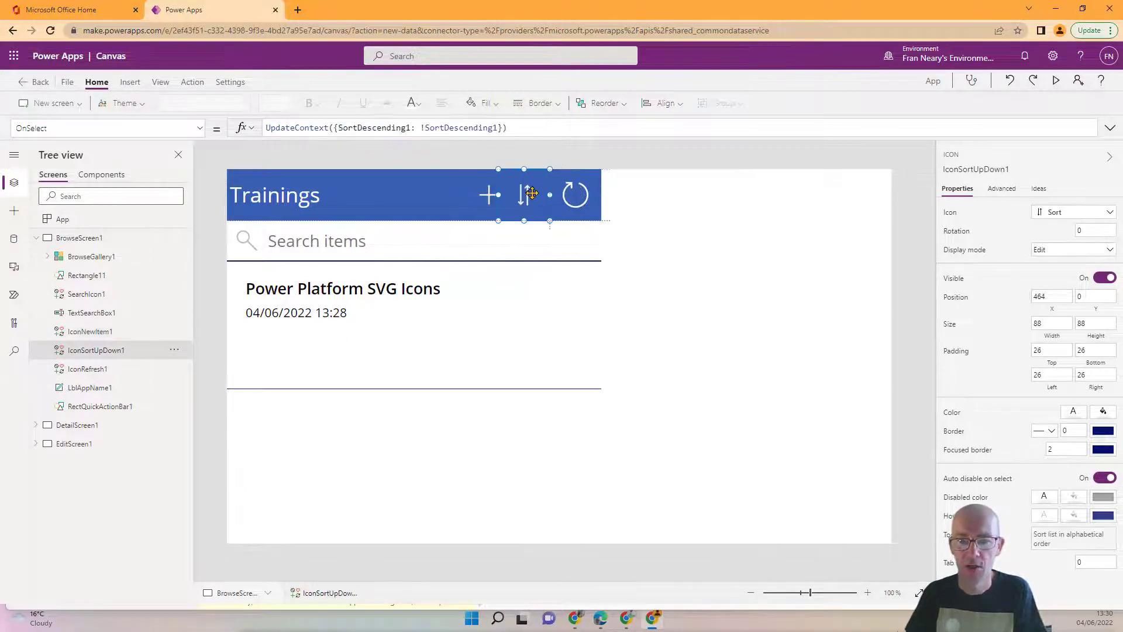
pyautogui.click(589, 209)
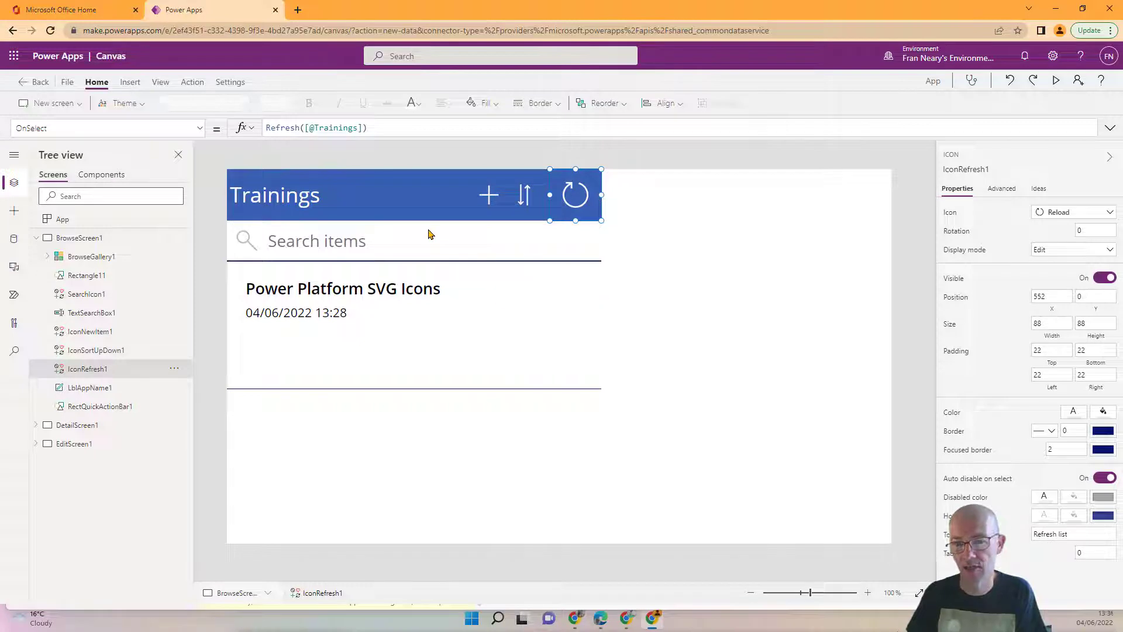
# - Widen the Trainings header label to the full screen width of 1136
pyautogui.click(424, 205)
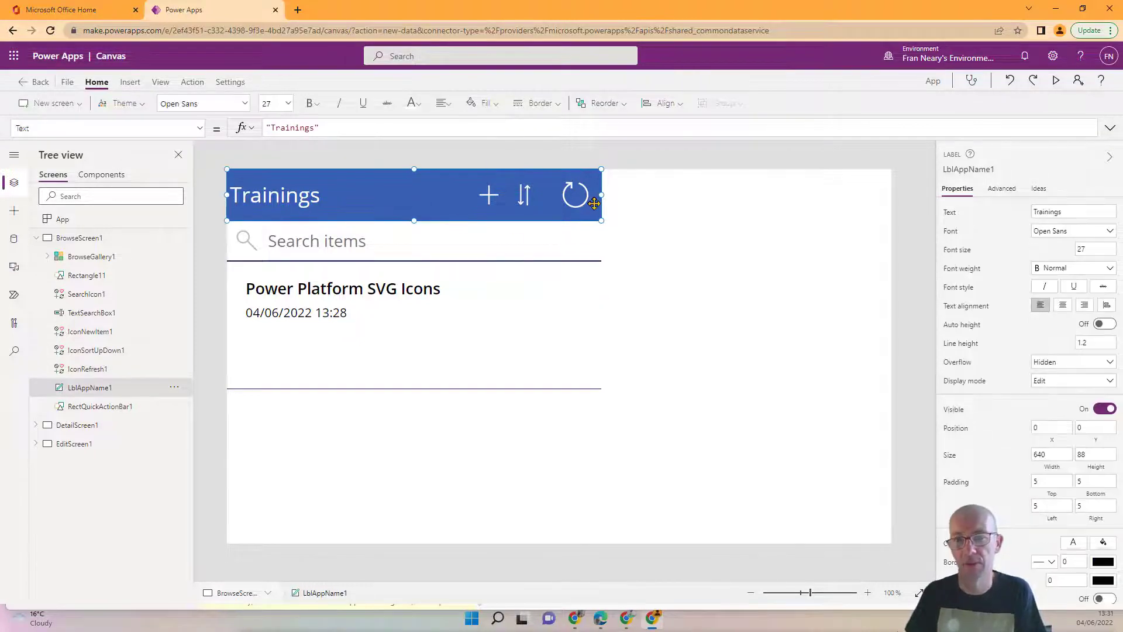
pyautogui.moveTo(599, 196); pyautogui.dragTo(892, 195)
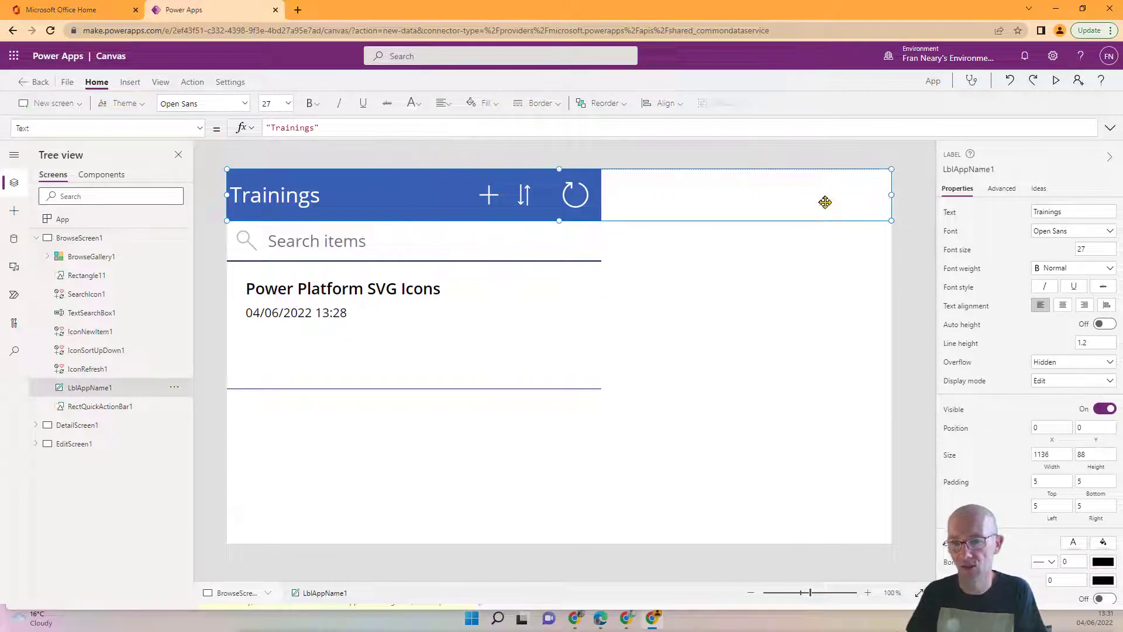
# - Move the Trainings label down off the header bar and widen the blue header rectangle to the full screen width of 1136
pyautogui.click(544, 272)
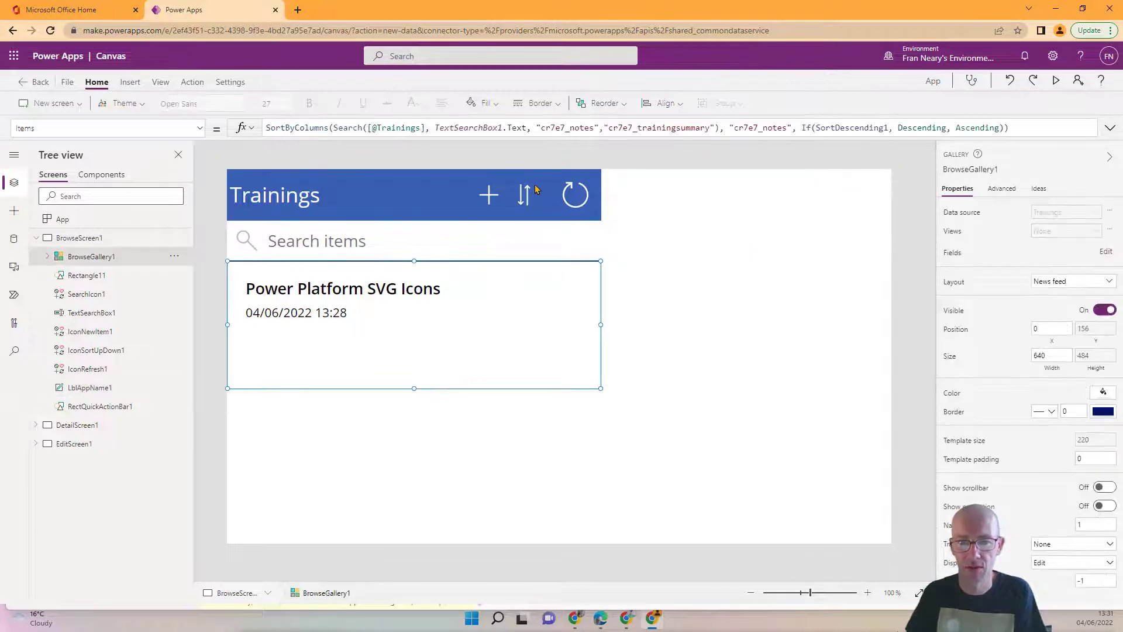
pyautogui.click(493, 191)
pyautogui.click(640, 183)
pyautogui.moveTo(640, 183); pyautogui.dragTo(647, 203)
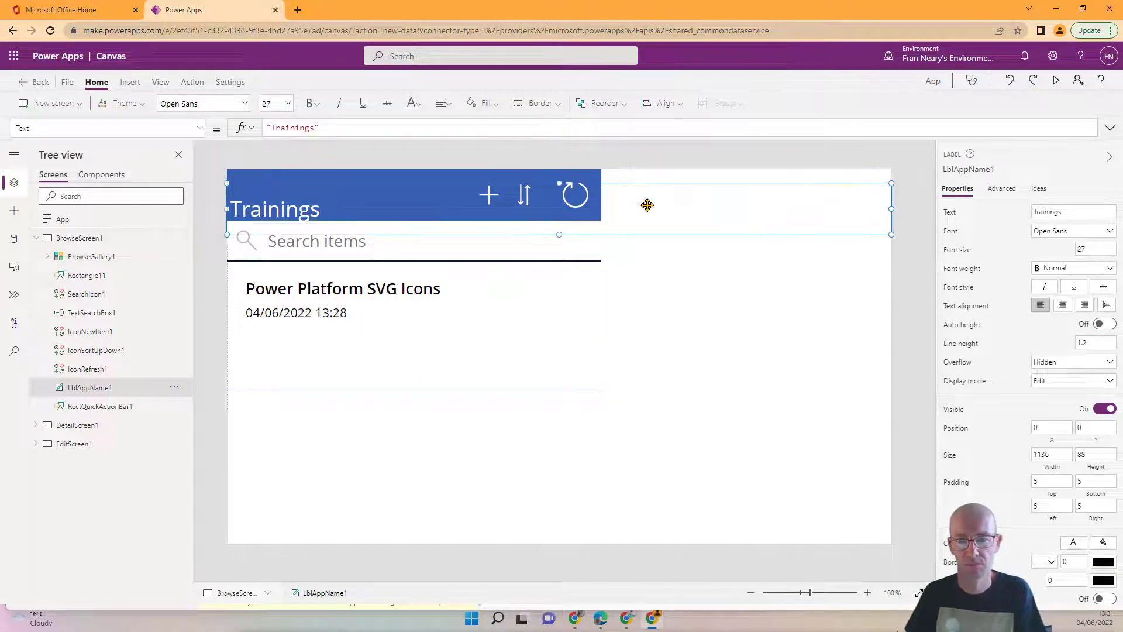
pyautogui.click(479, 186)
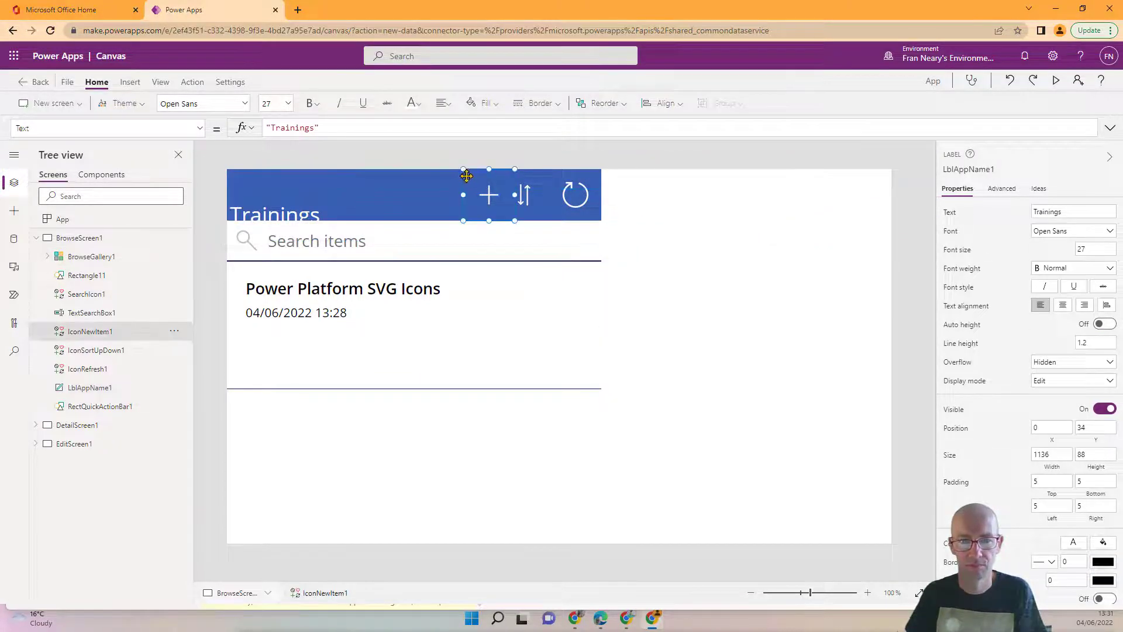
pyautogui.click(330, 181)
pyautogui.moveTo(601, 195); pyautogui.dragTo(916, 203)
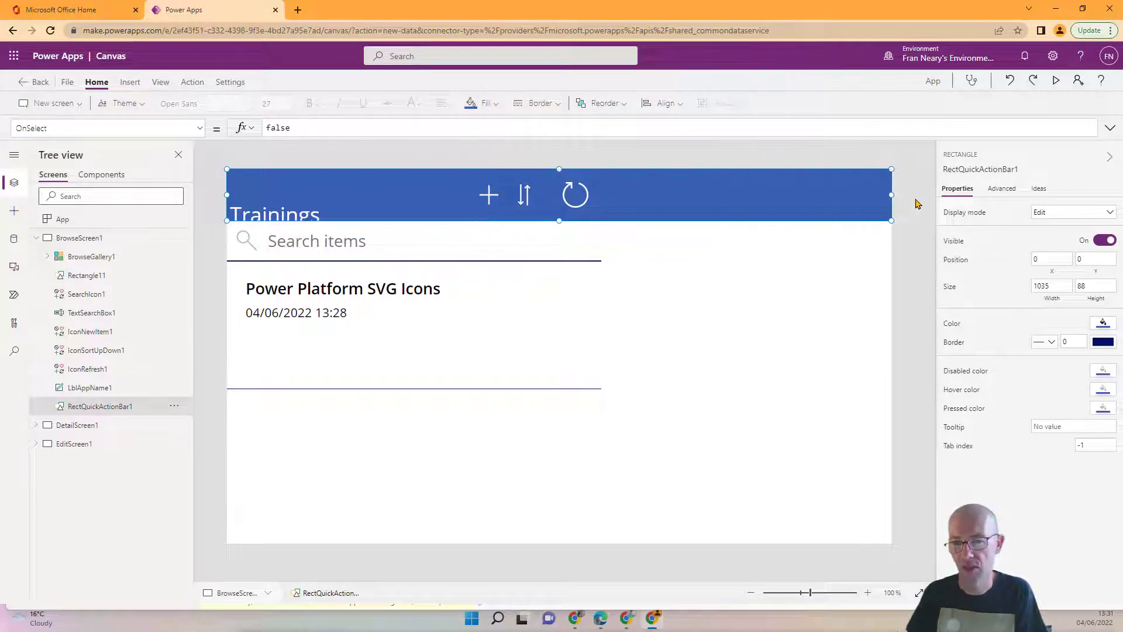
# - Move the Trainings label back up so it aligns with the header bar at Y 0
pyautogui.click(341, 215)
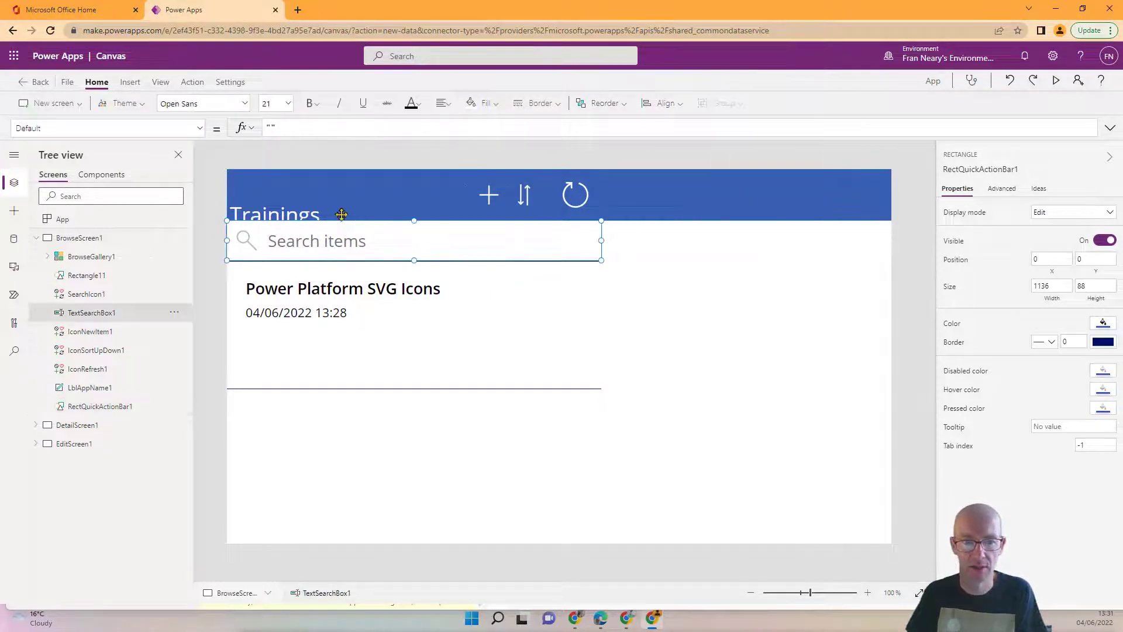
pyautogui.click(342, 215)
pyautogui.moveTo(344, 214); pyautogui.dragTo(343, 181)
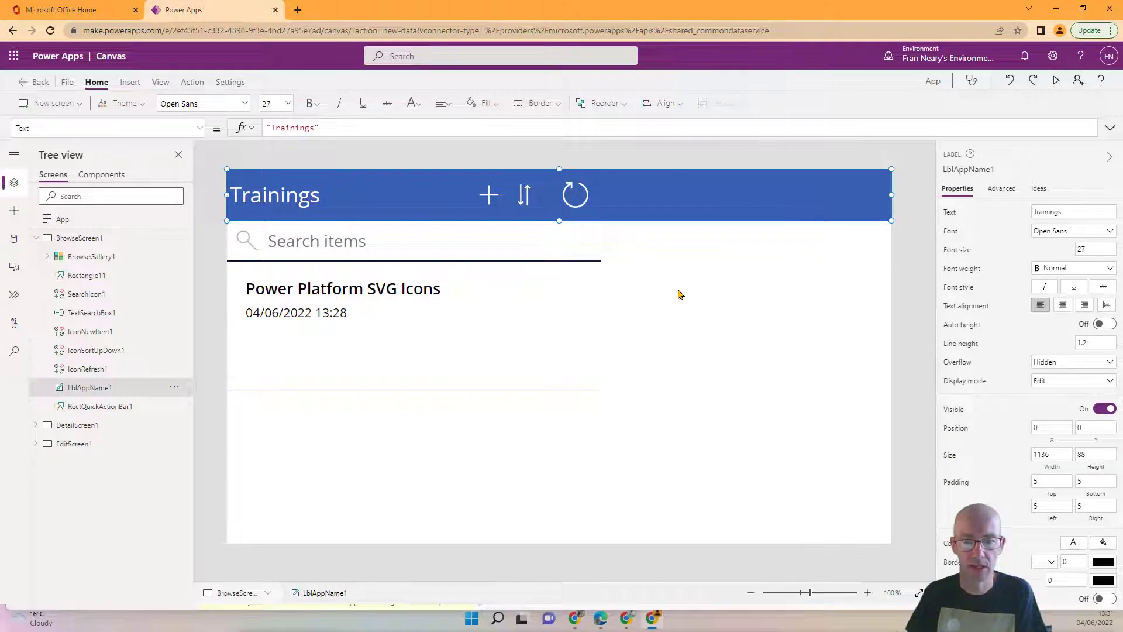
pyautogui.click(629, 161)
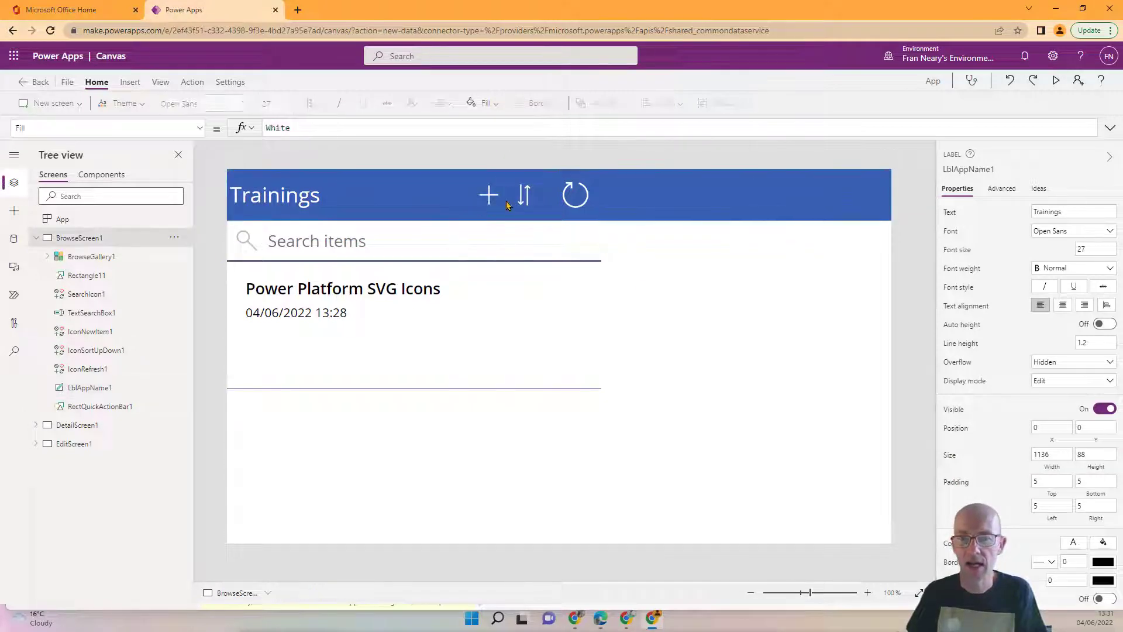
# - Move the add, sort and refresh icons together to the far right end of the widened header bar
pyautogui.click(498, 205)
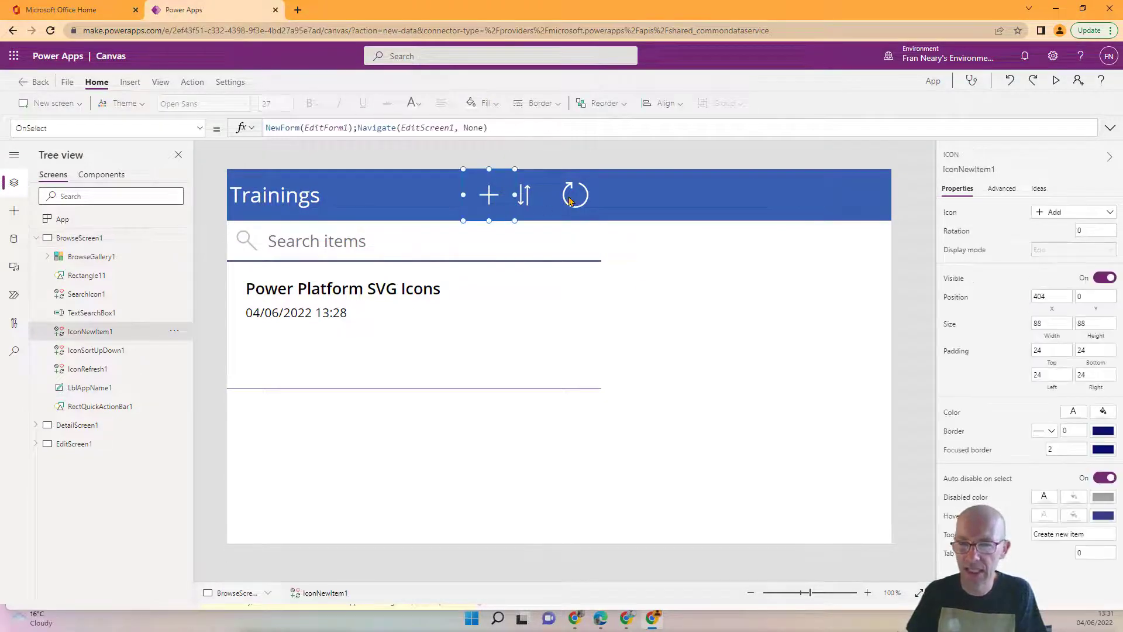
pyautogui.keyDown('shift'); pyautogui.click(525, 202); pyautogui.keyUp('shift')
pyautogui.keyDown('shift'); pyautogui.click(577, 196); pyautogui.keyUp('shift')
pyautogui.moveTo(576, 196); pyautogui.dragTo(865, 192)
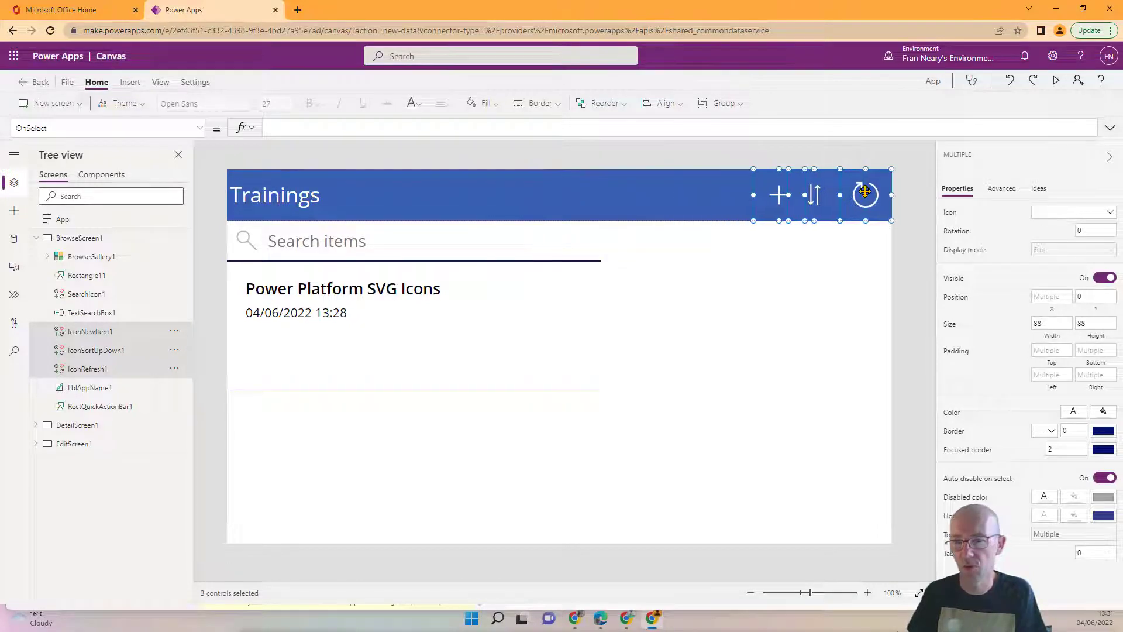
# - Widen the browse gallery and the search box to the full screen width of 1136
pyautogui.click(451, 331)
pyautogui.click(498, 244)
pyautogui.click(523, 323)
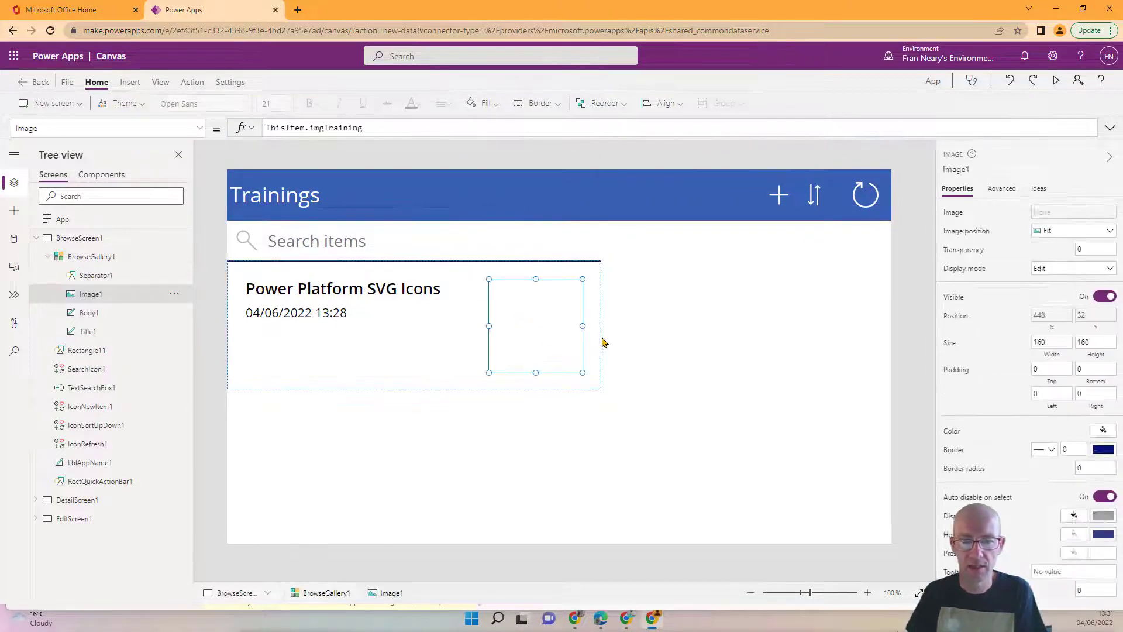
pyautogui.click(600, 329)
pyautogui.moveTo(598, 324); pyautogui.dragTo(910, 309)
pyautogui.click(389, 243)
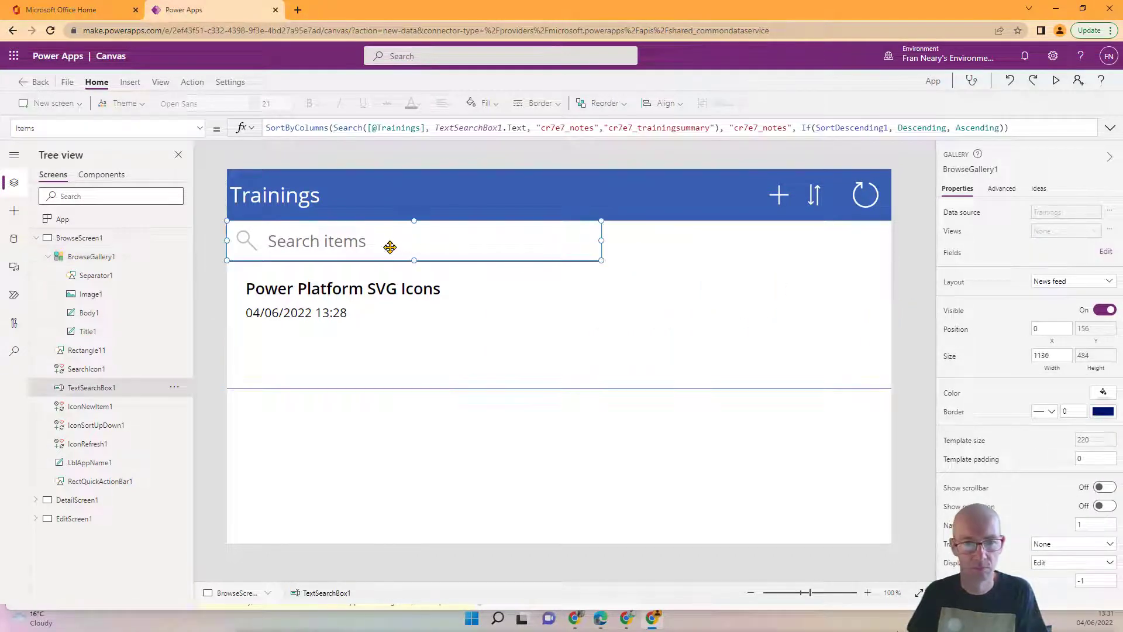
pyautogui.moveTo(601, 241); pyautogui.dragTo(904, 228)
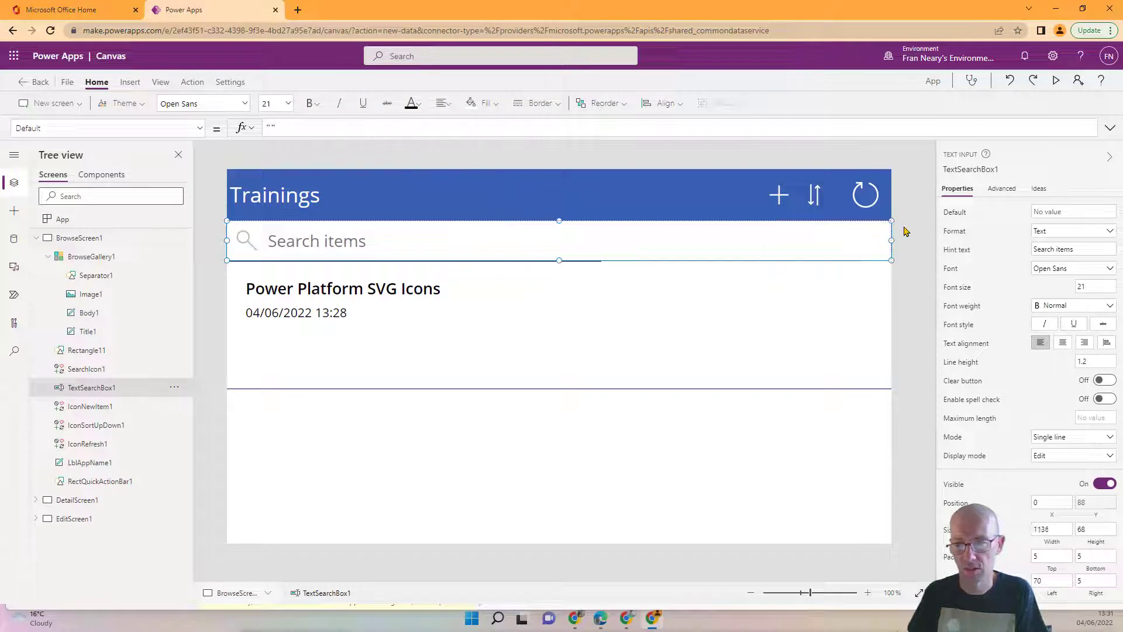
# - Insert an Add icon into the browse gallery and place it at the row's right end, about X 1027, Y 32
pyautogui.click(383, 359)
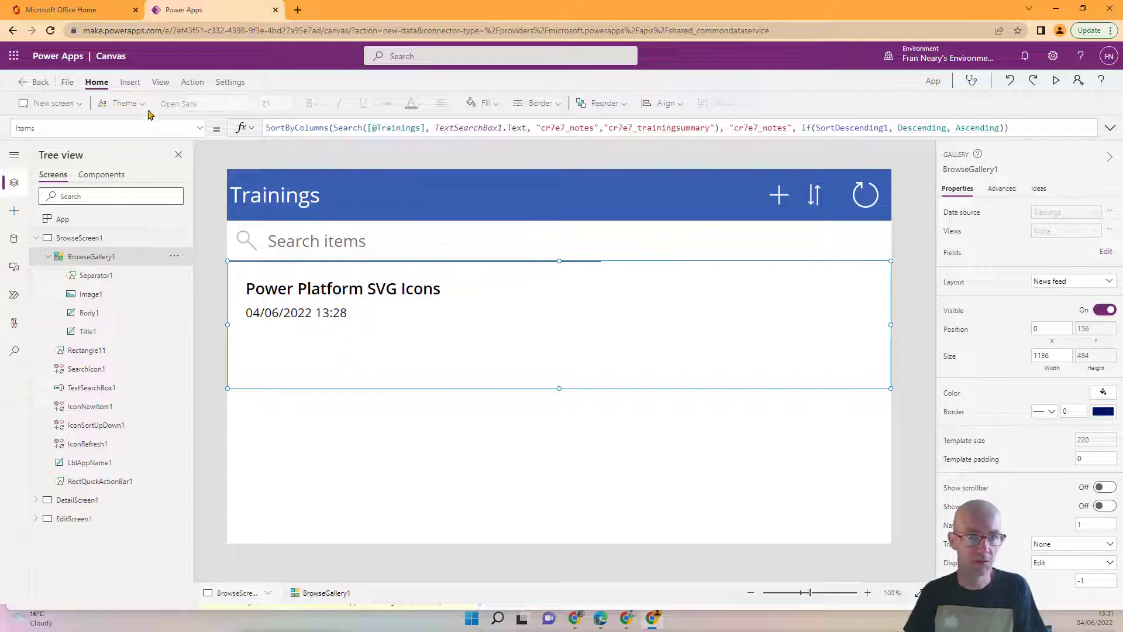
pyautogui.click(130, 84)
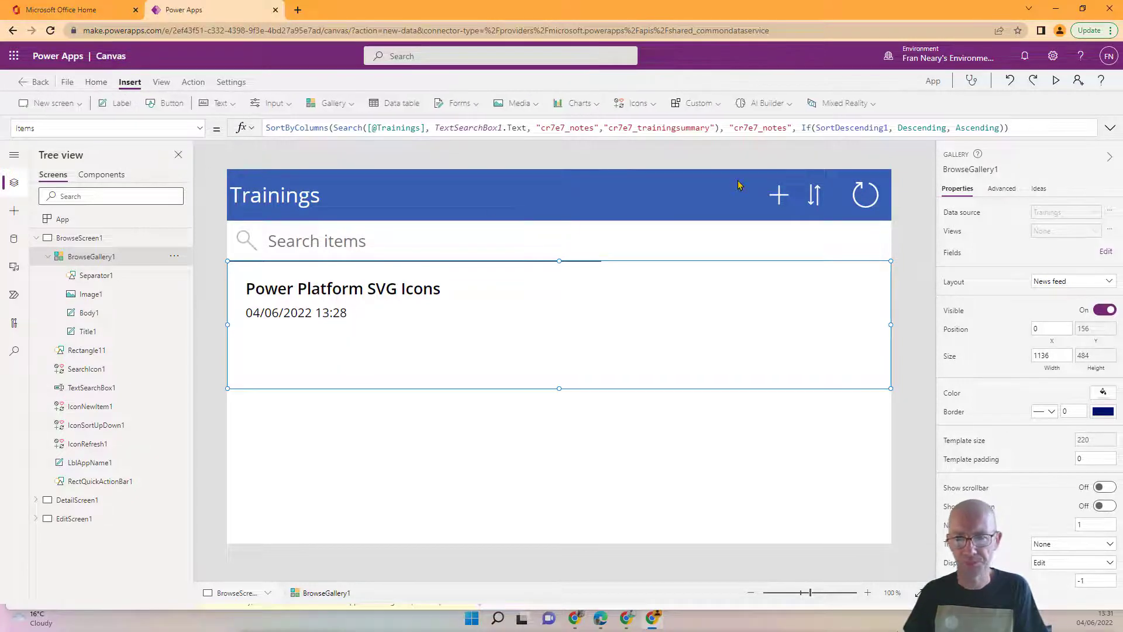
pyautogui.click(642, 104)
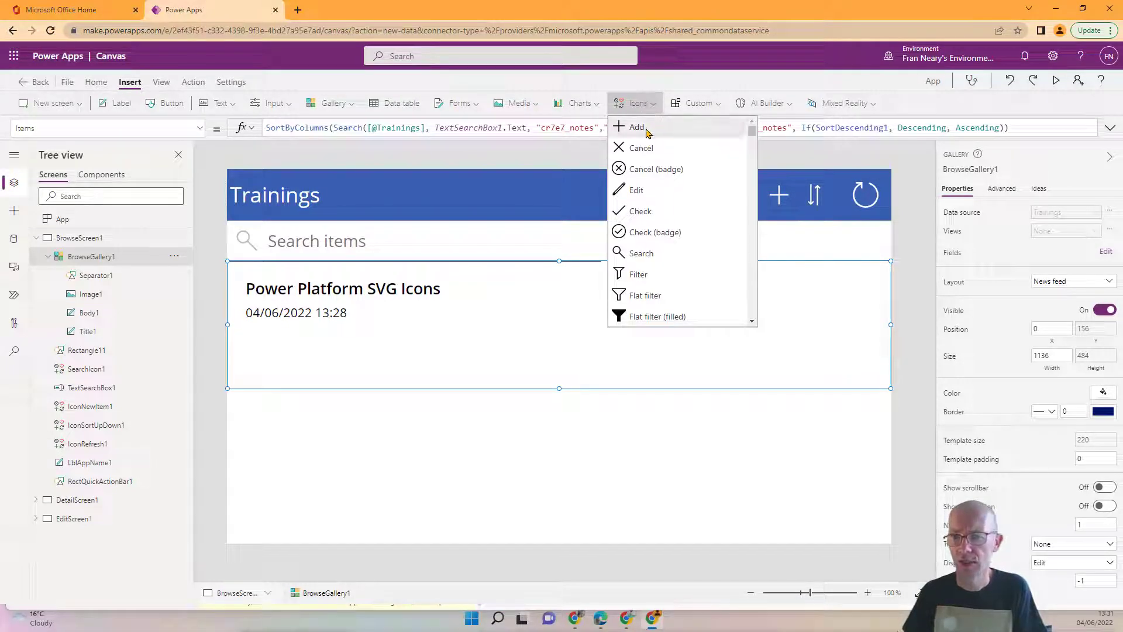
pyautogui.click(637, 127)
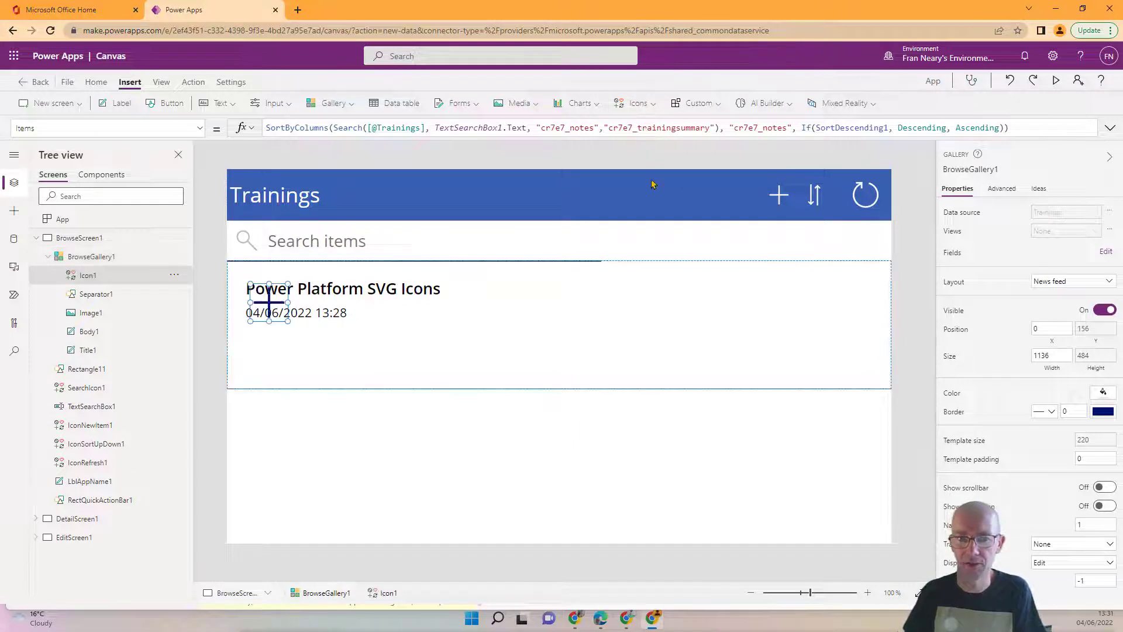
pyautogui.moveTo(263, 289); pyautogui.dragTo(846, 297)
# - Change the gallery row's icon to Globe, found by searching "glo", and place it at about X 1054, Y 18
pyautogui.click(1079, 211)
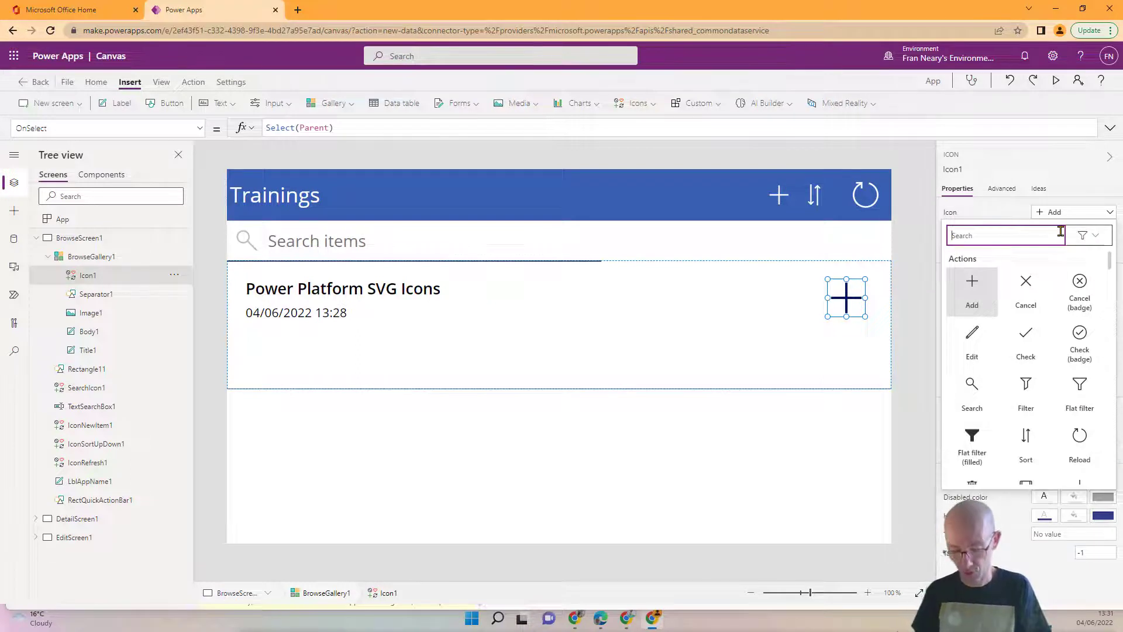
pyautogui.write('glo')
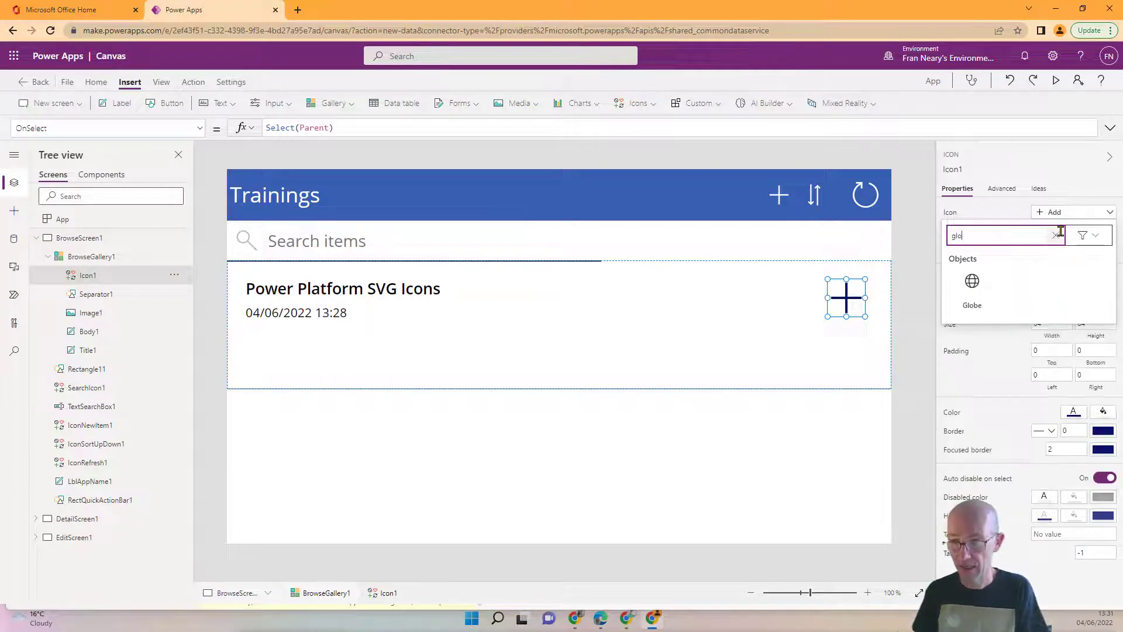
pyautogui.click(965, 288)
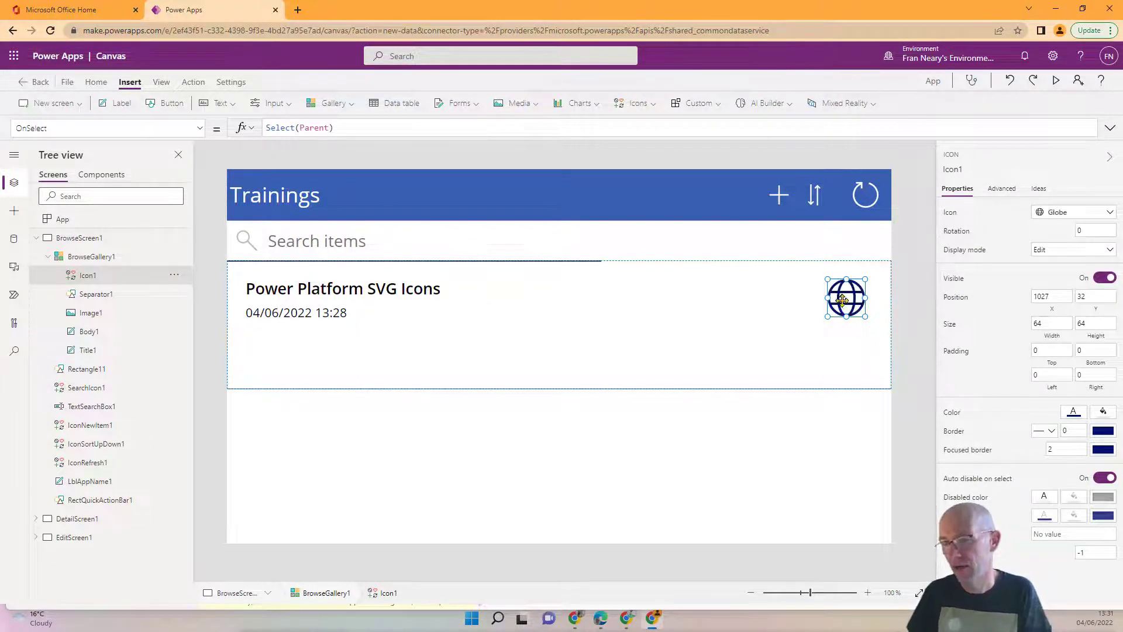
pyautogui.moveTo(839, 299); pyautogui.dragTo(855, 290)
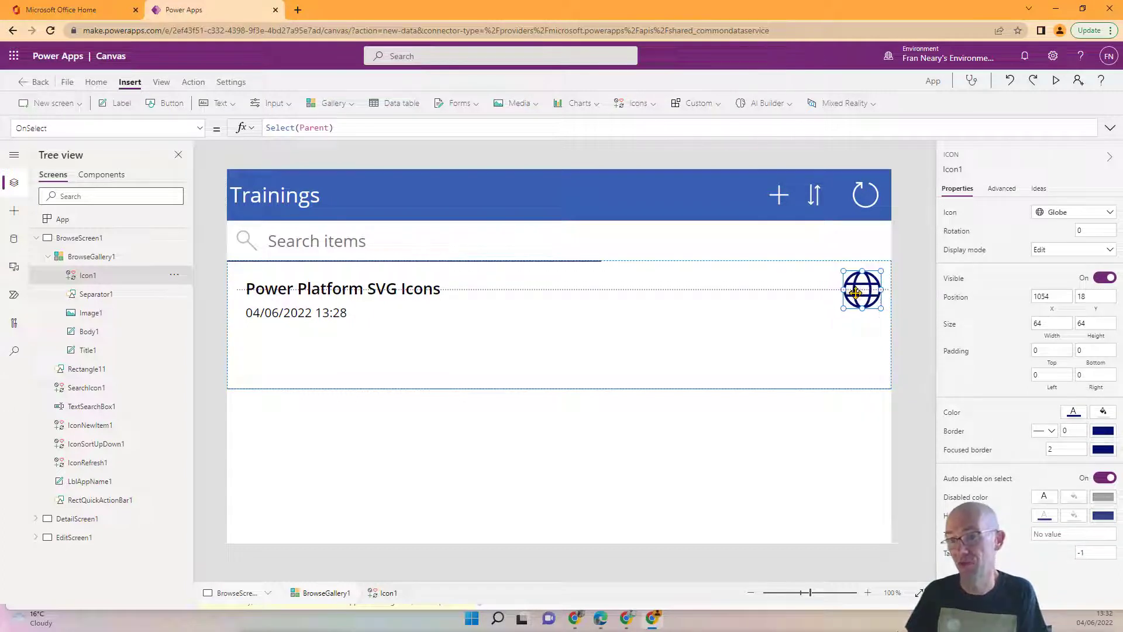
# - Set the Text of the gallery's Body1 label to ThisItem.URLTraining
pyautogui.click(308, 317)
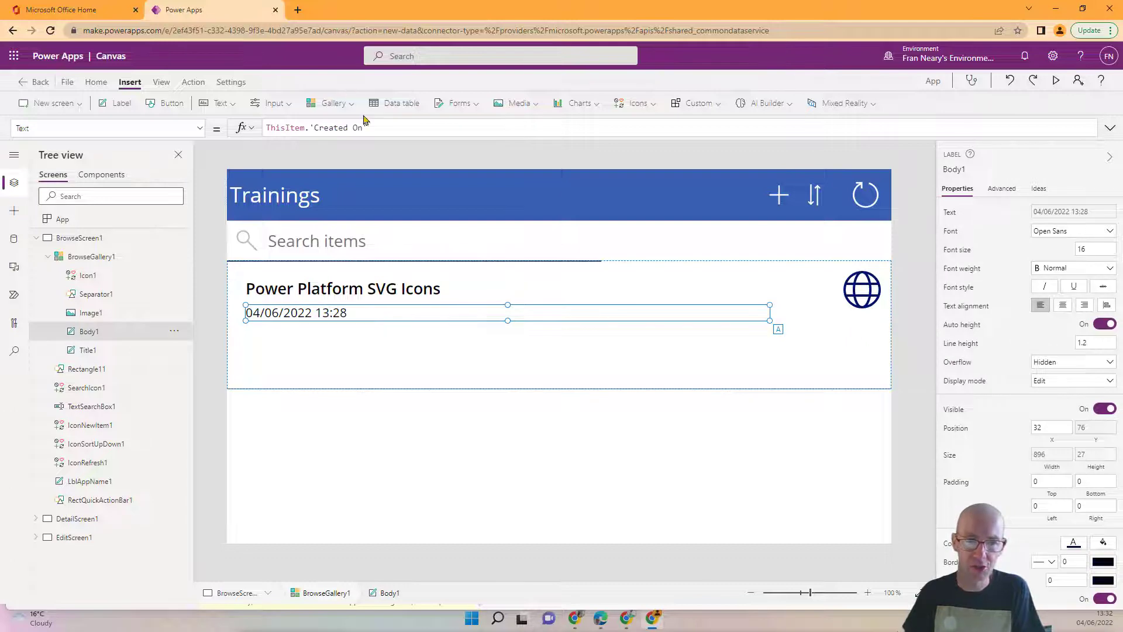
pyautogui.moveTo(312, 126); pyautogui.dragTo(392, 126)
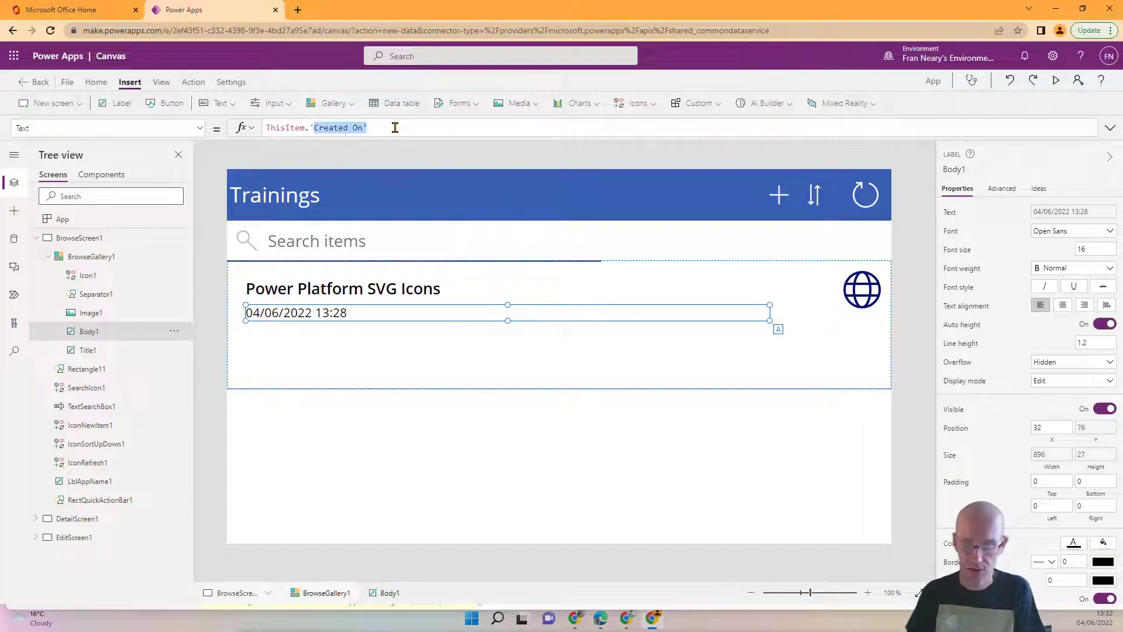
pyautogui.press('BackSpace')
pyautogui.press('BackSpace')
pyautogui.write('url')
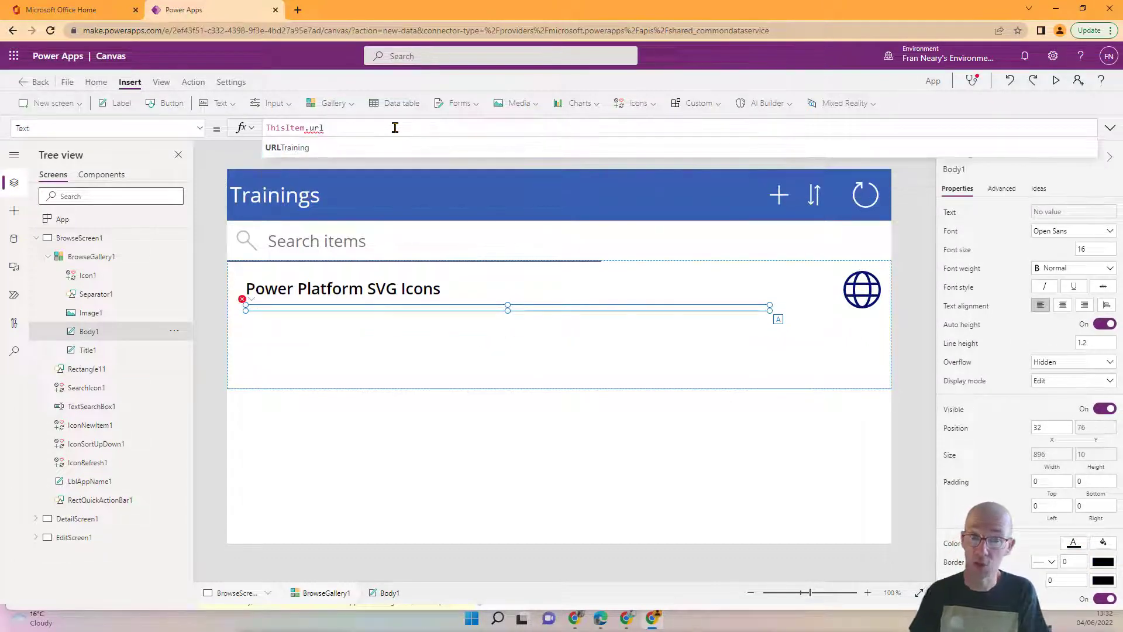
pyautogui.click(384, 148)
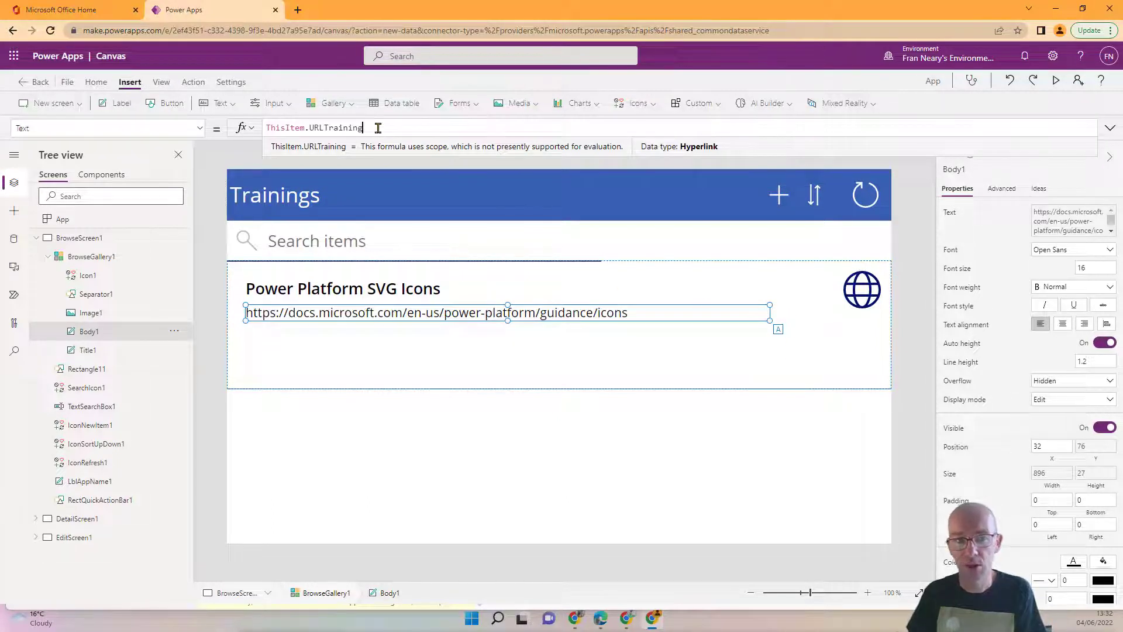
# - Copy the Body1 label's formula and set the globe icon's OnSelect to Launch(ThisItem.URLTraining)
pyautogui.moveTo(390, 126); pyautogui.dragTo(266, 128)
pyautogui.hotkey('ctrl', 'c')
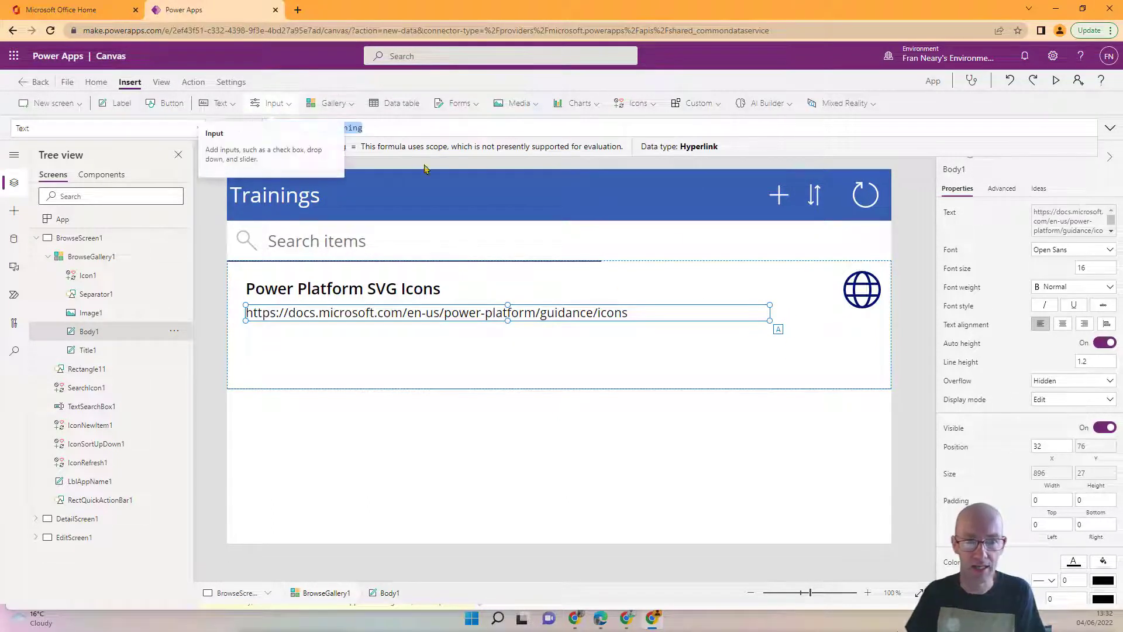
pyautogui.click(872, 298)
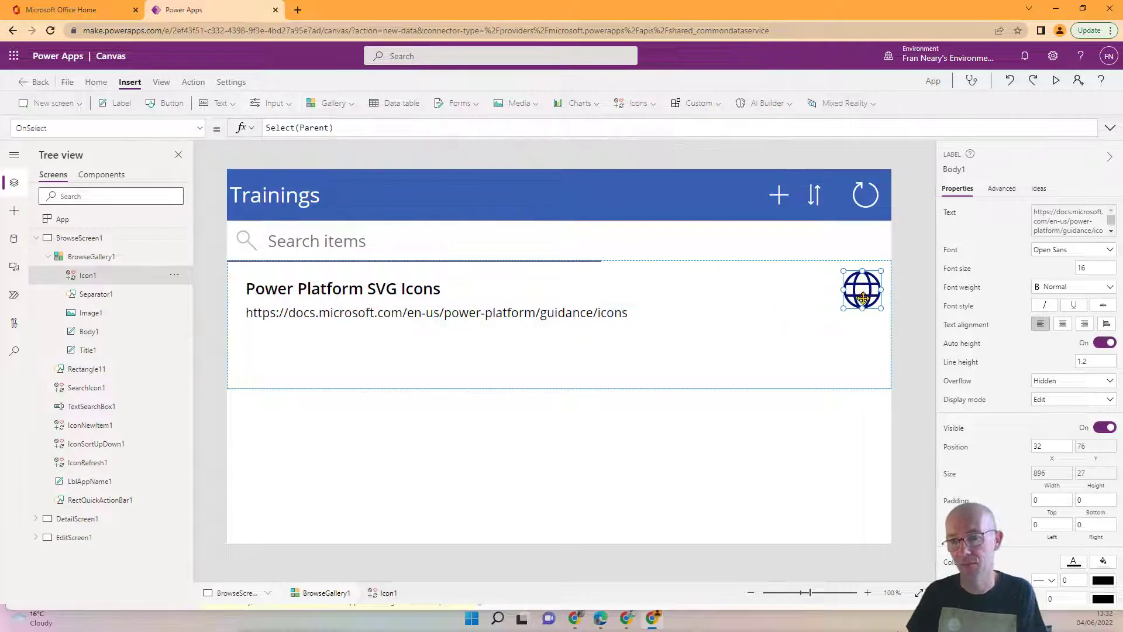
pyautogui.tripleClick(348, 127)
pyautogui.write('l')
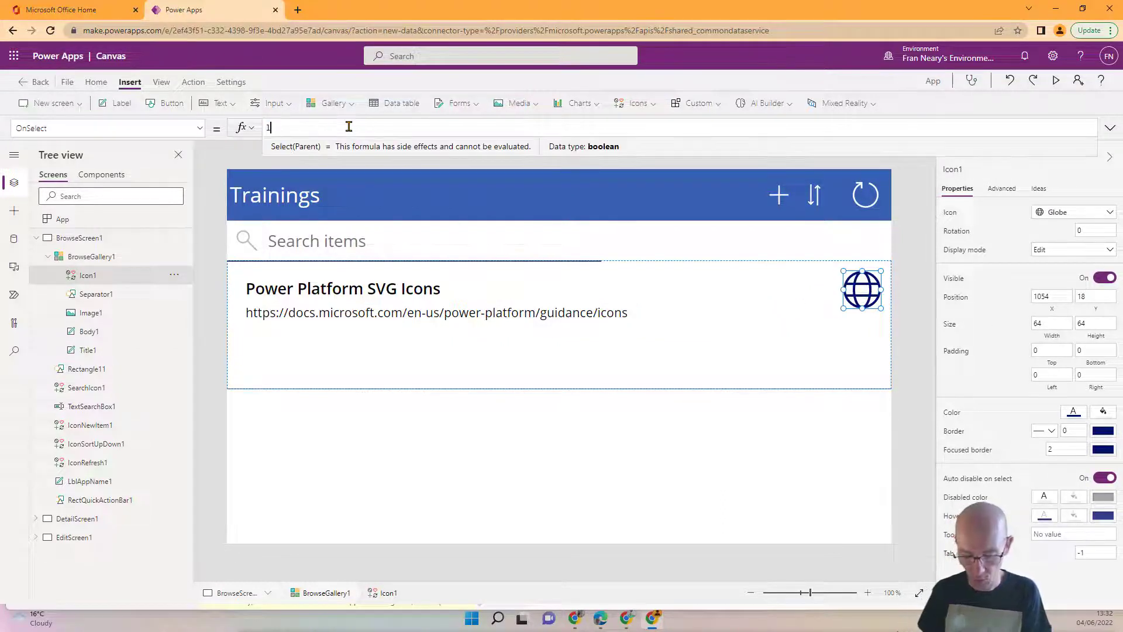
pyautogui.write('auch')
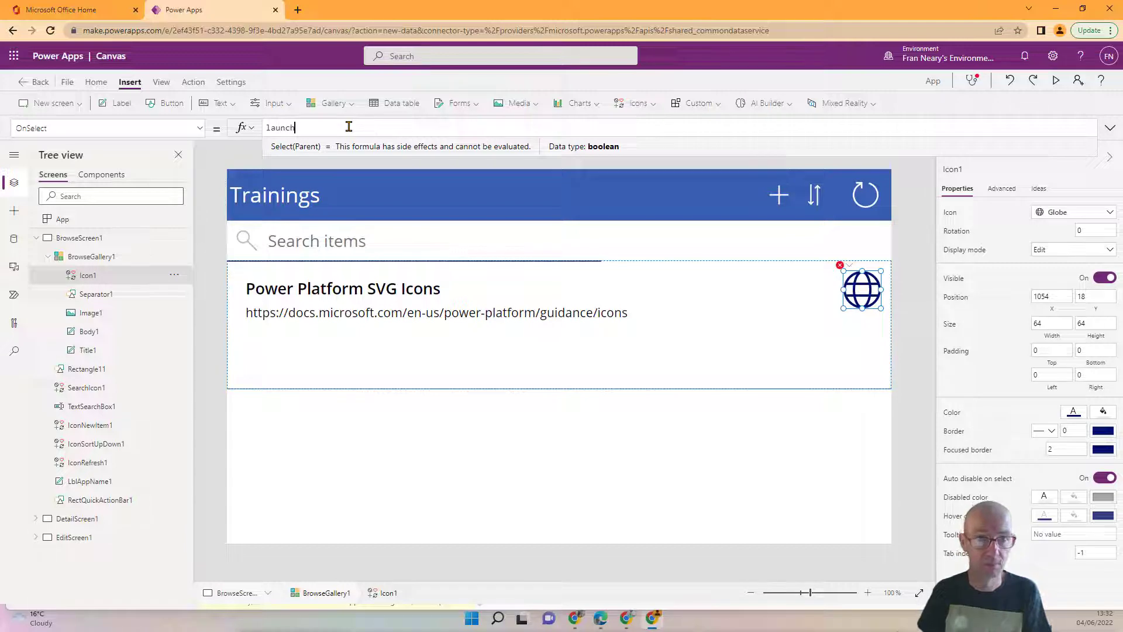
pyautogui.write('(')
pyautogui.hotkey('ctrl', 'v')
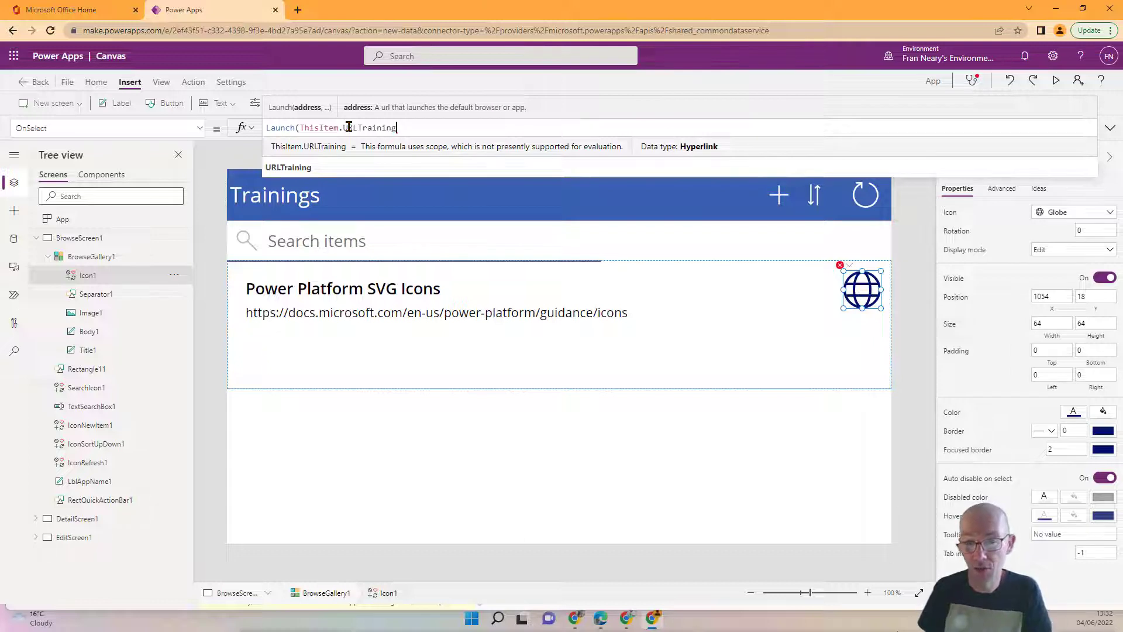
pyautogui.write(')')
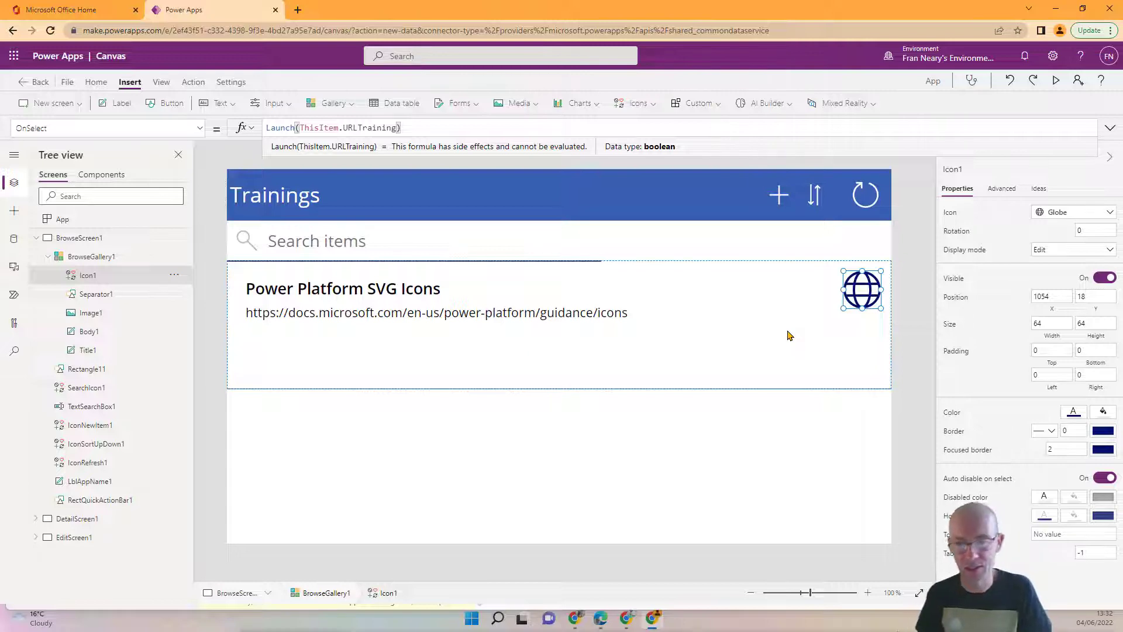
# - Preview the app, test the globe icon's link for the Power Platform SVG Icons item, and return to the editor
pyautogui.click(698, 344)
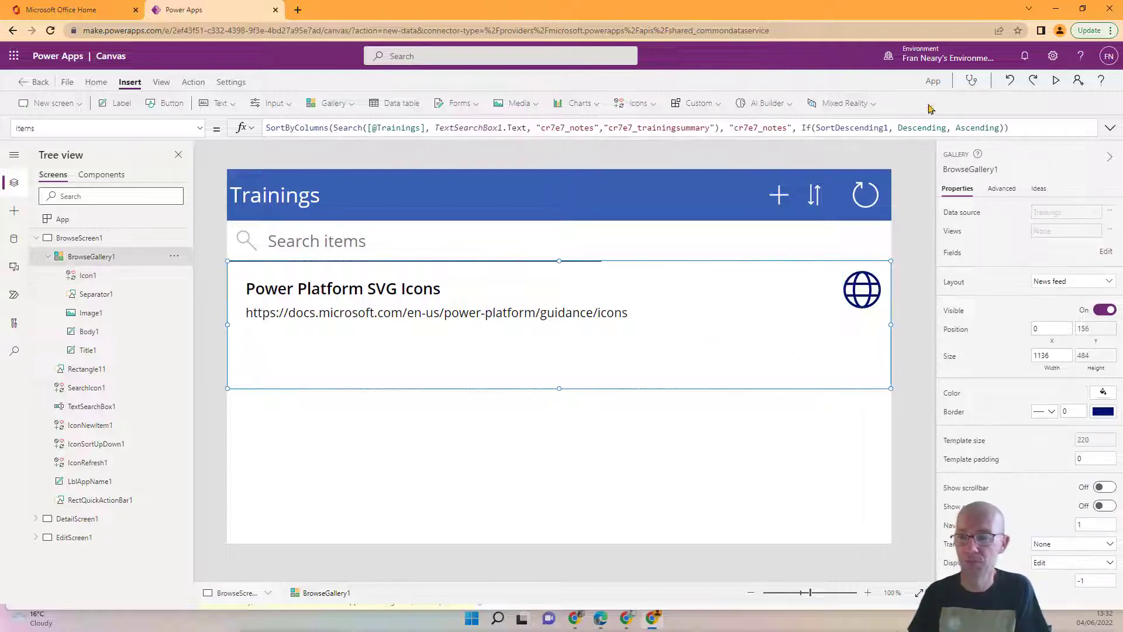
pyautogui.click(1056, 82)
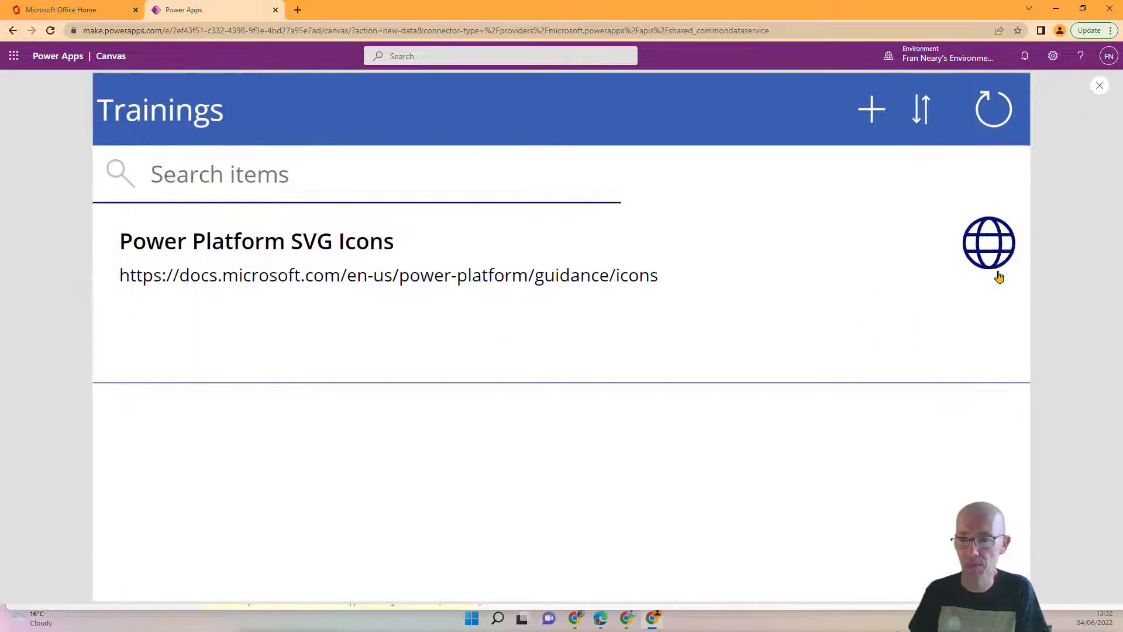
pyautogui.click(993, 252)
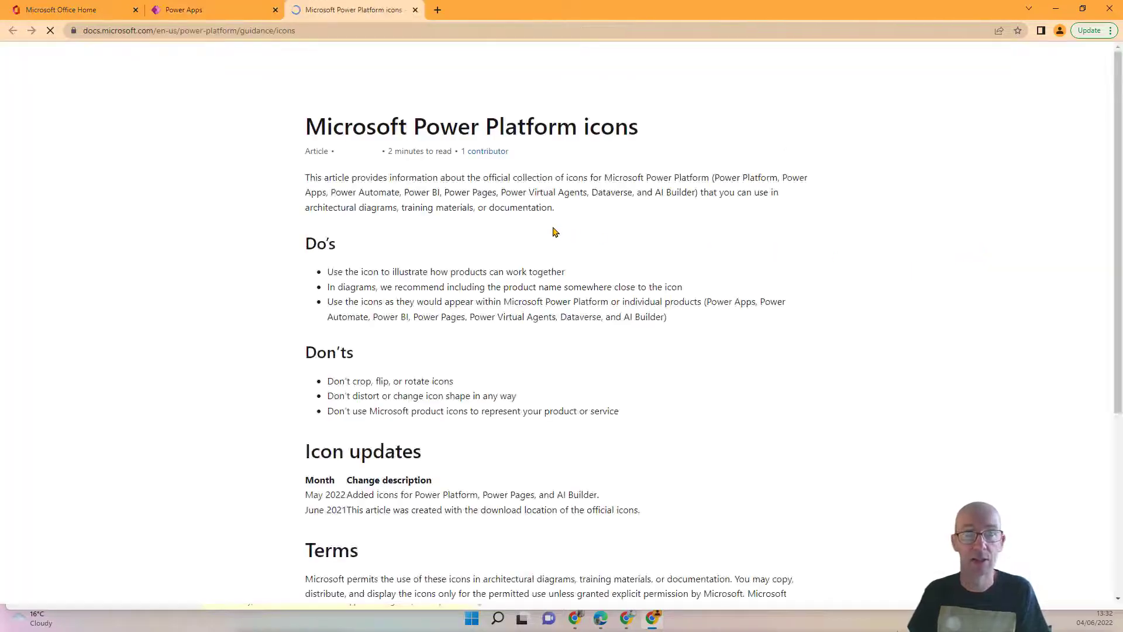
pyautogui.click(214, 10)
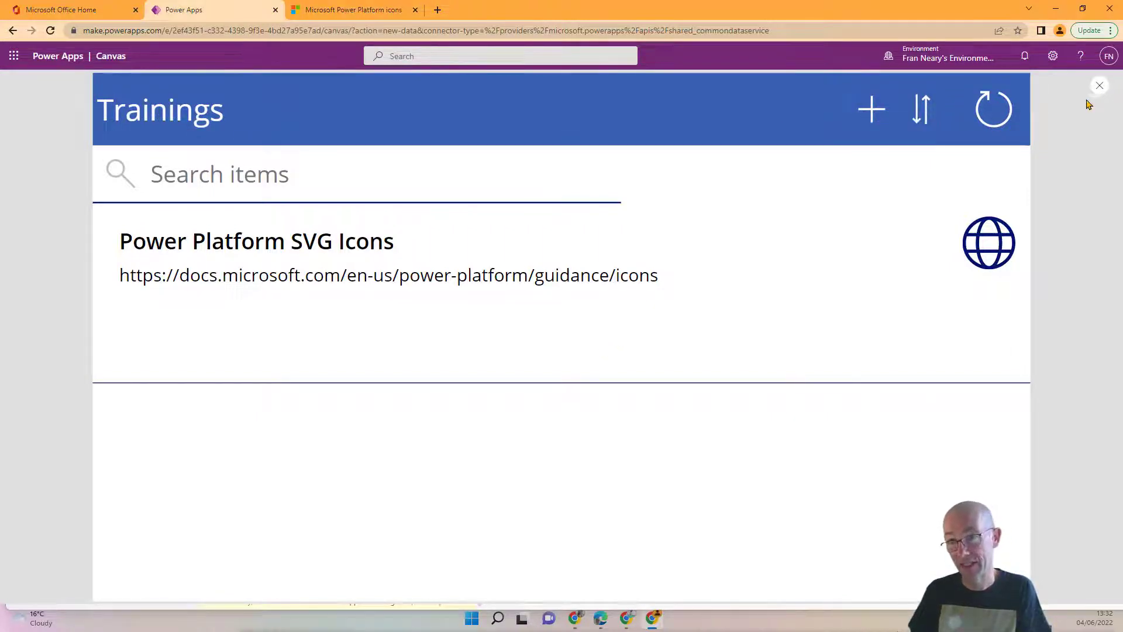
pyautogui.click(1100, 87)
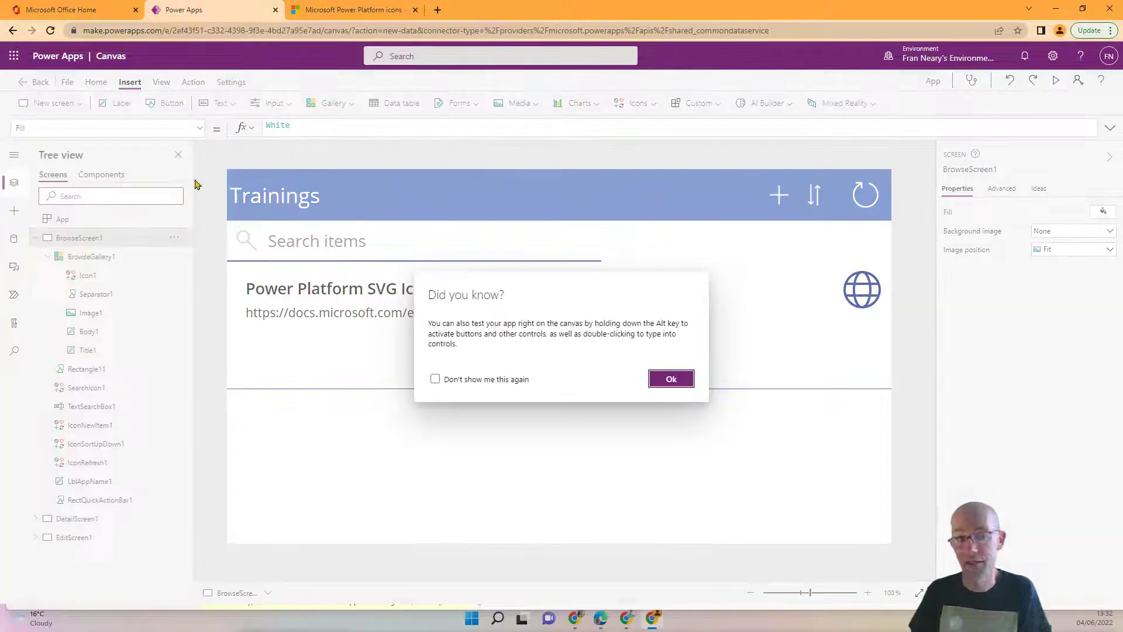
# - Dismiss the tip dialog and review DetailScreen1 and EditScreen1 before going back to BrowseScreen1
pyautogui.click(659, 382)
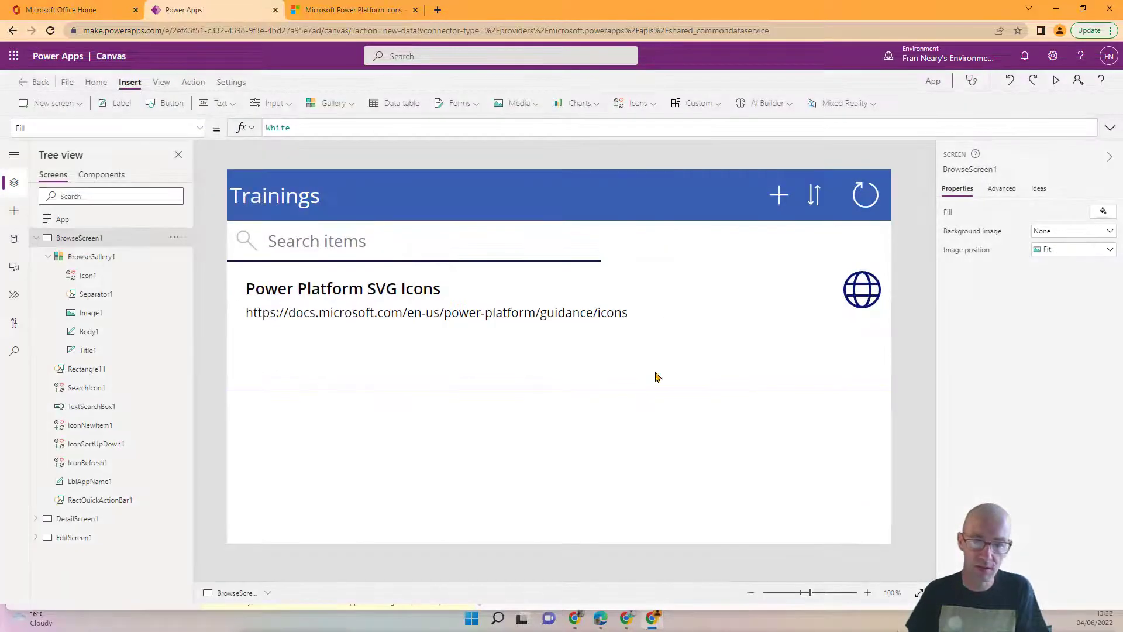
pyautogui.click(35, 238)
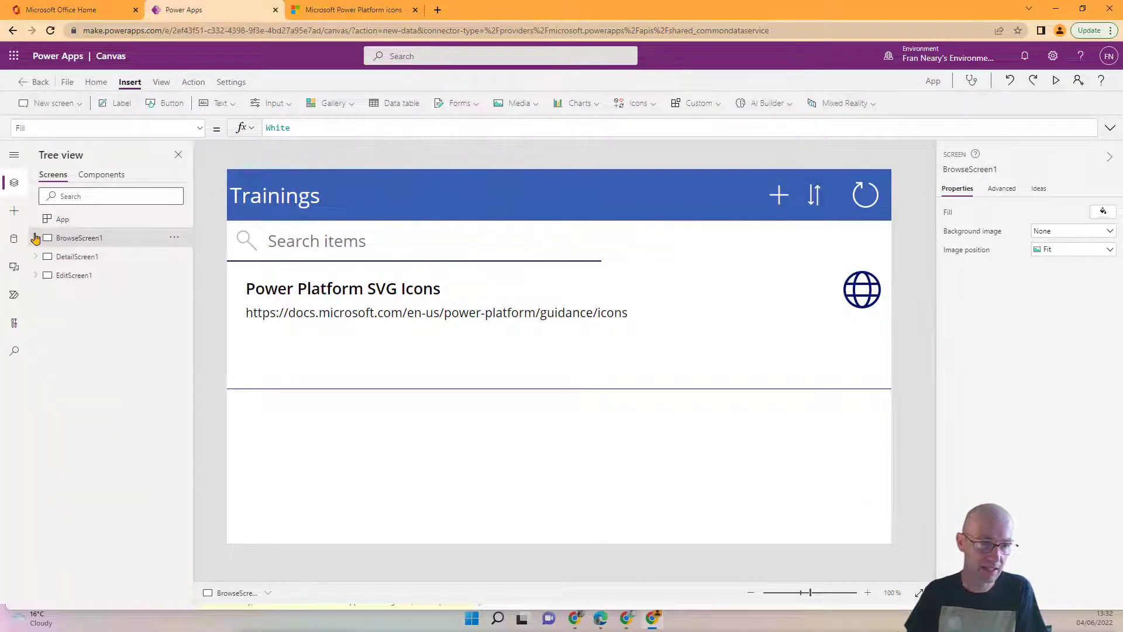
pyautogui.click(81, 257)
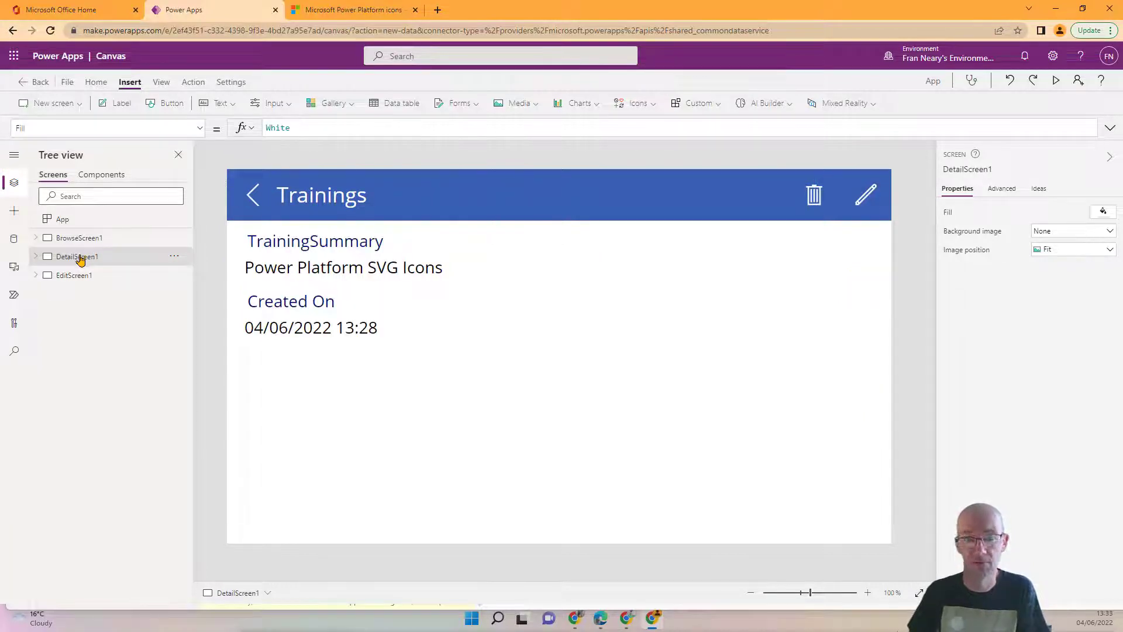
pyautogui.click(82, 274)
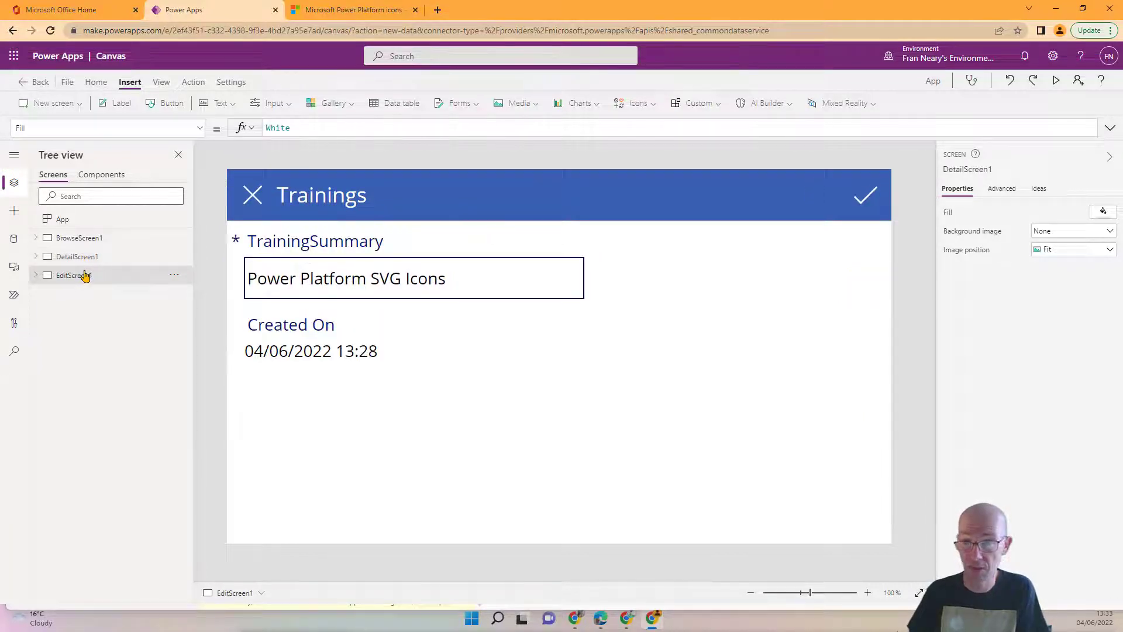
pyautogui.click(93, 239)
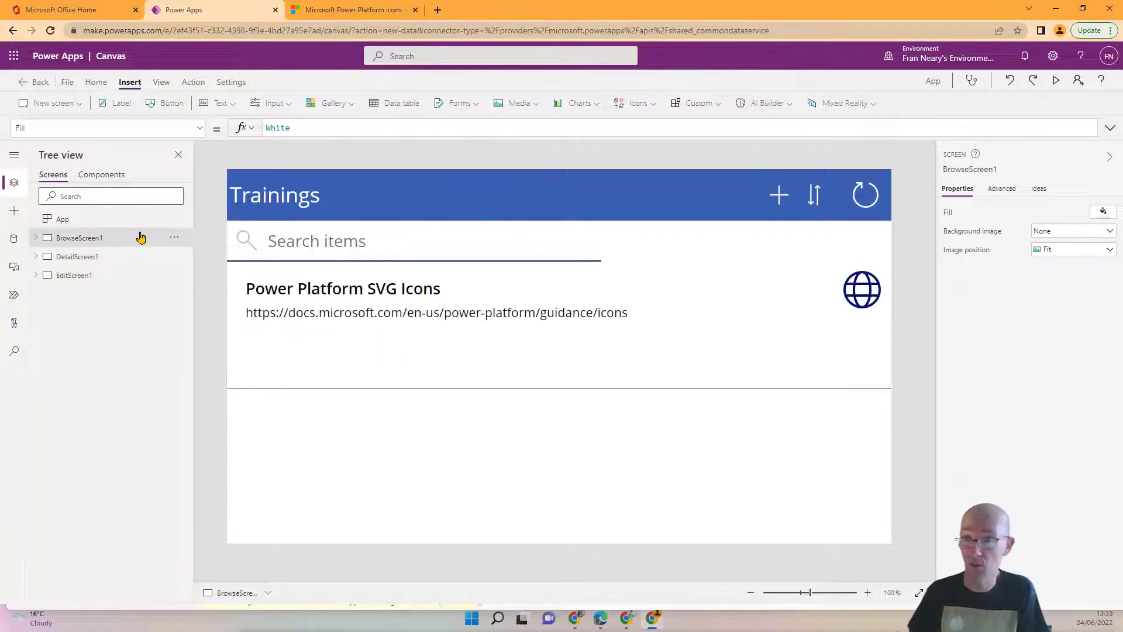
# - Preview the app from BrowseScreen1, open the new training form to check its fields, and return to the editor
pyautogui.click(1056, 80)
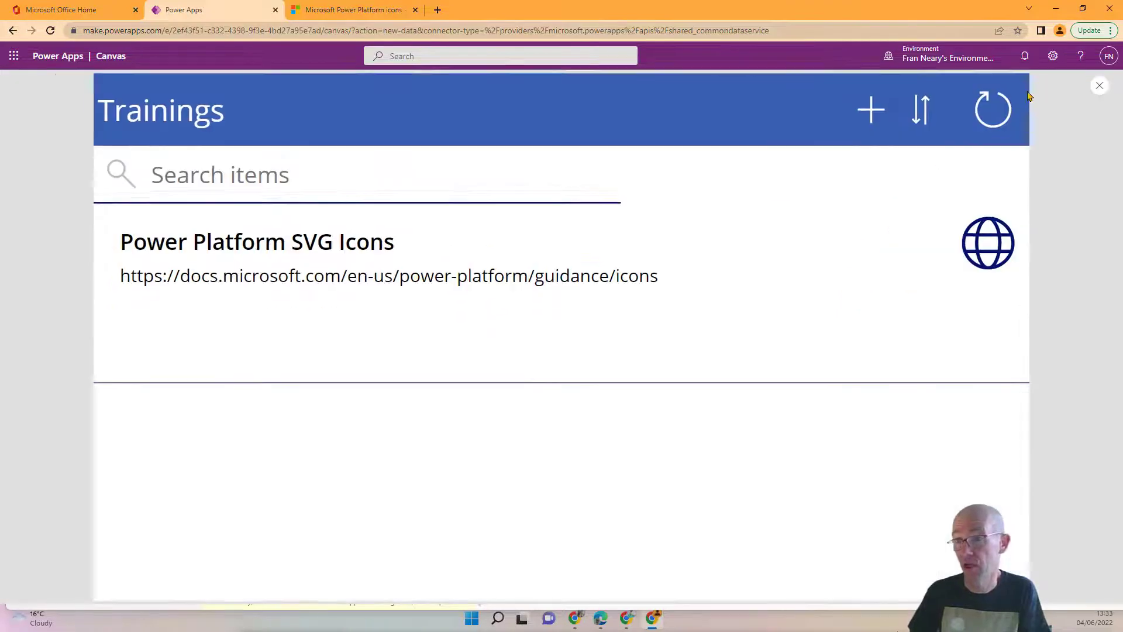
pyautogui.click(871, 110)
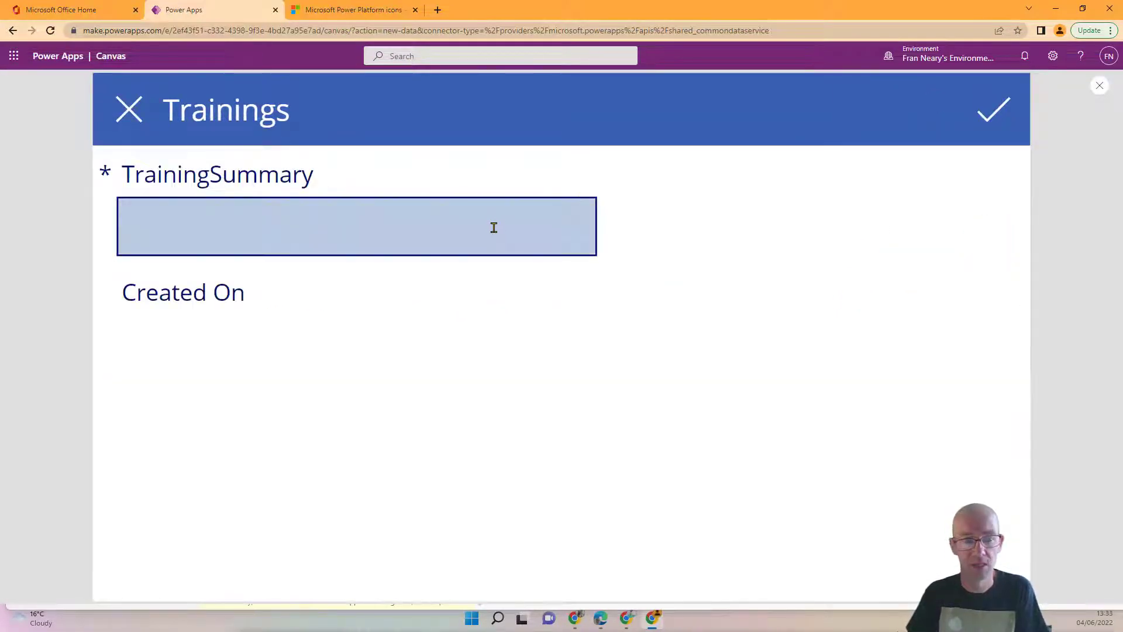
pyautogui.click(1100, 85)
pyautogui.click(671, 379)
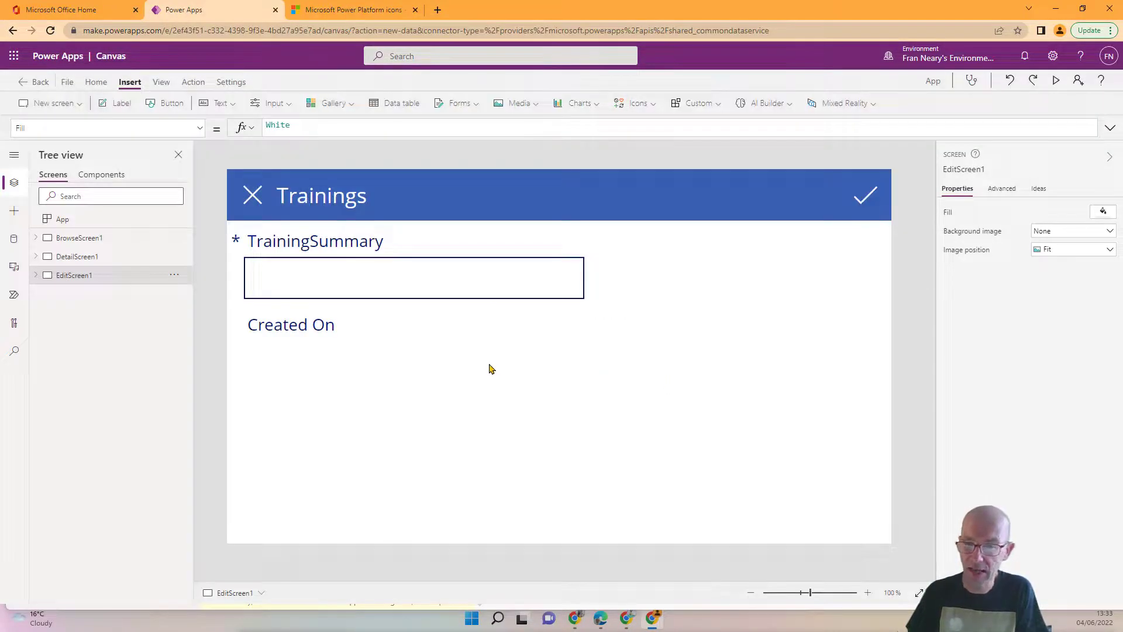
# - Add the imgTraining field to EditForm1 on EditScreen1, found by searching the available fields for "img"
pyautogui.click(477, 360)
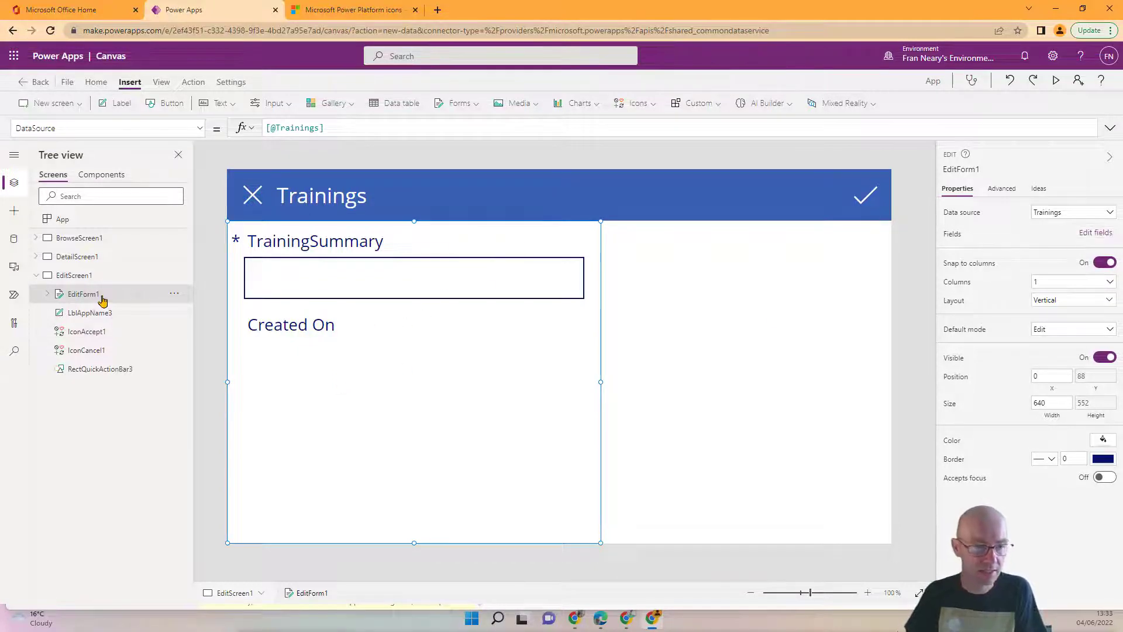
pyautogui.click(1088, 234)
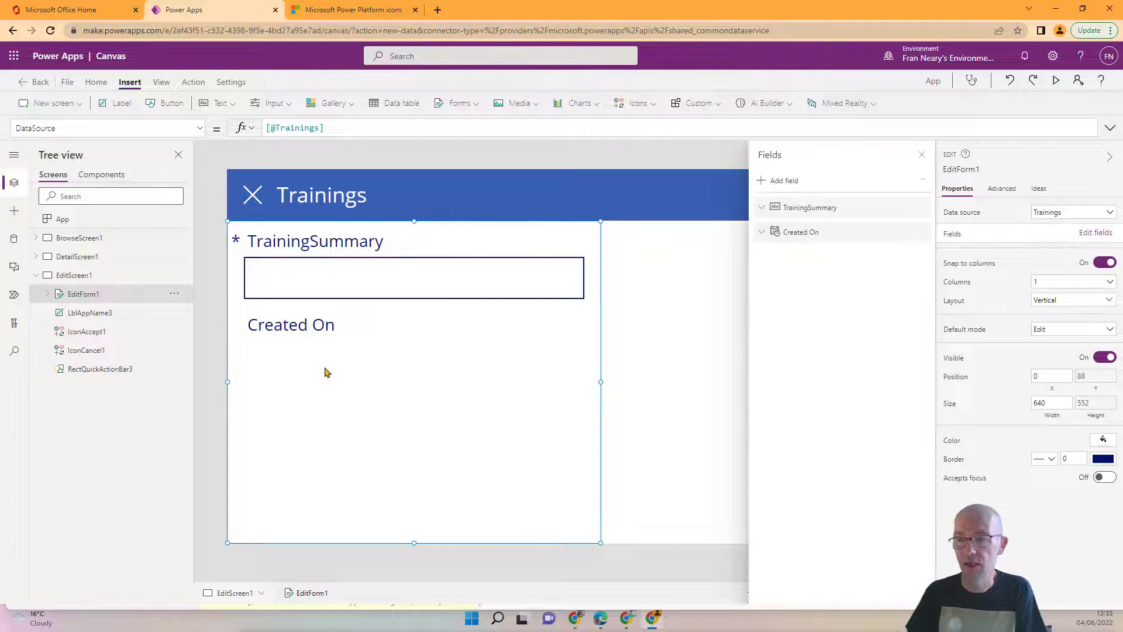
pyautogui.click(778, 181)
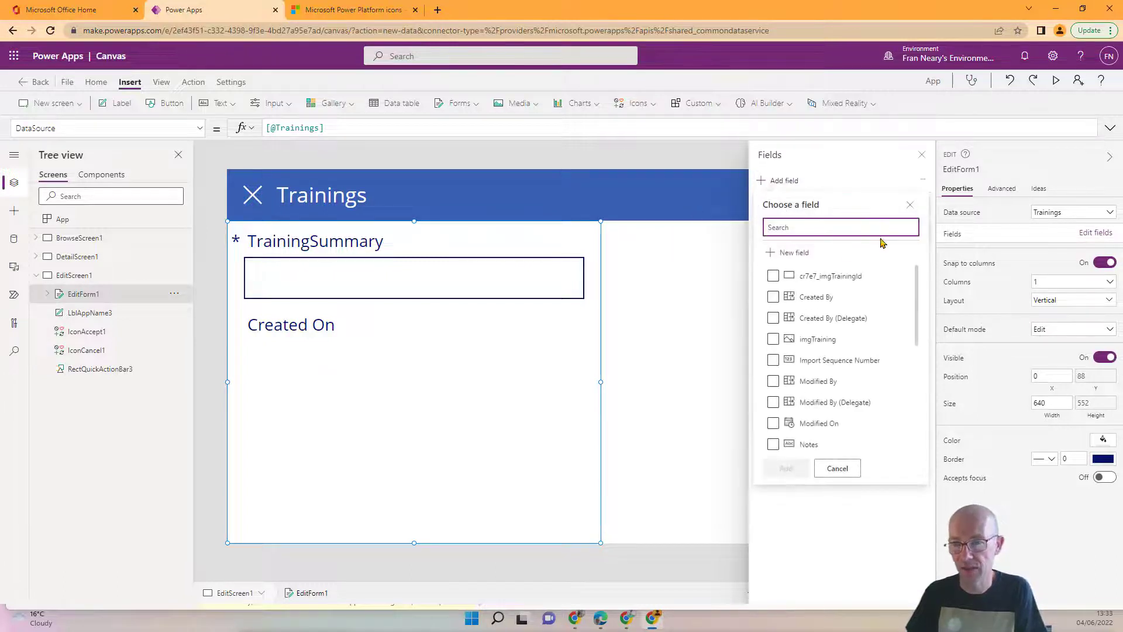
pyautogui.write('img')
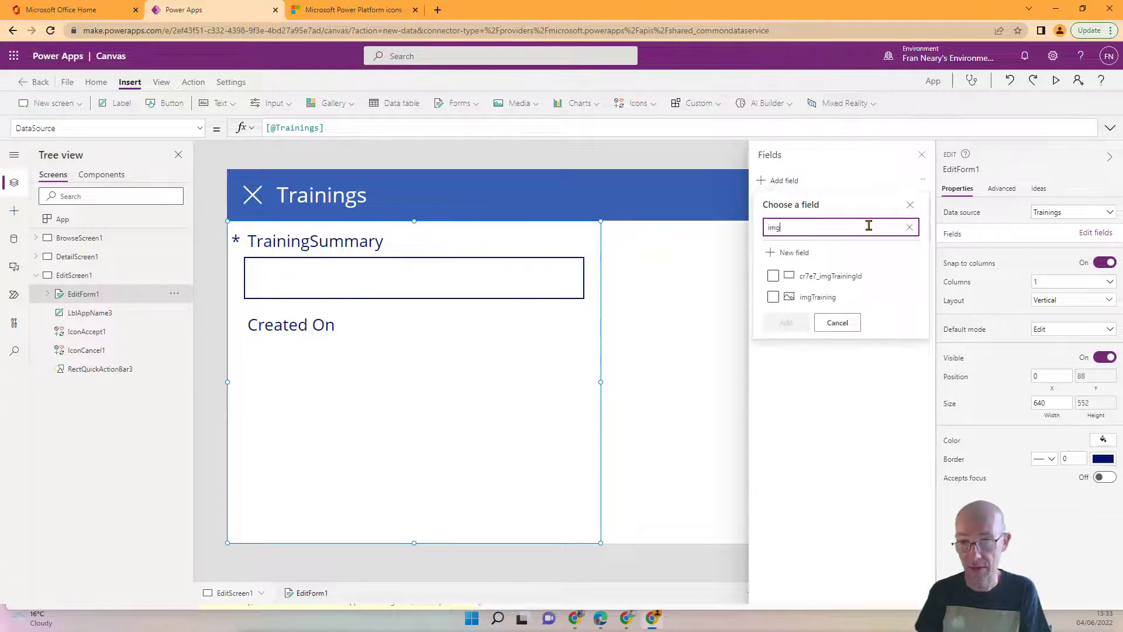
pyautogui.click(773, 296)
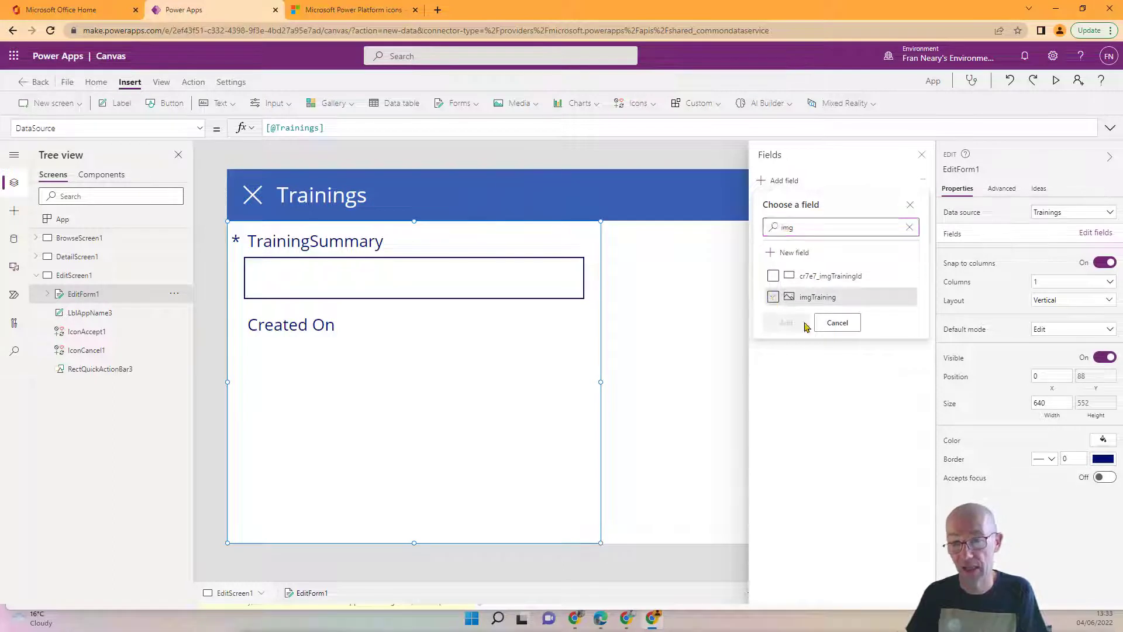
pyautogui.click(784, 324)
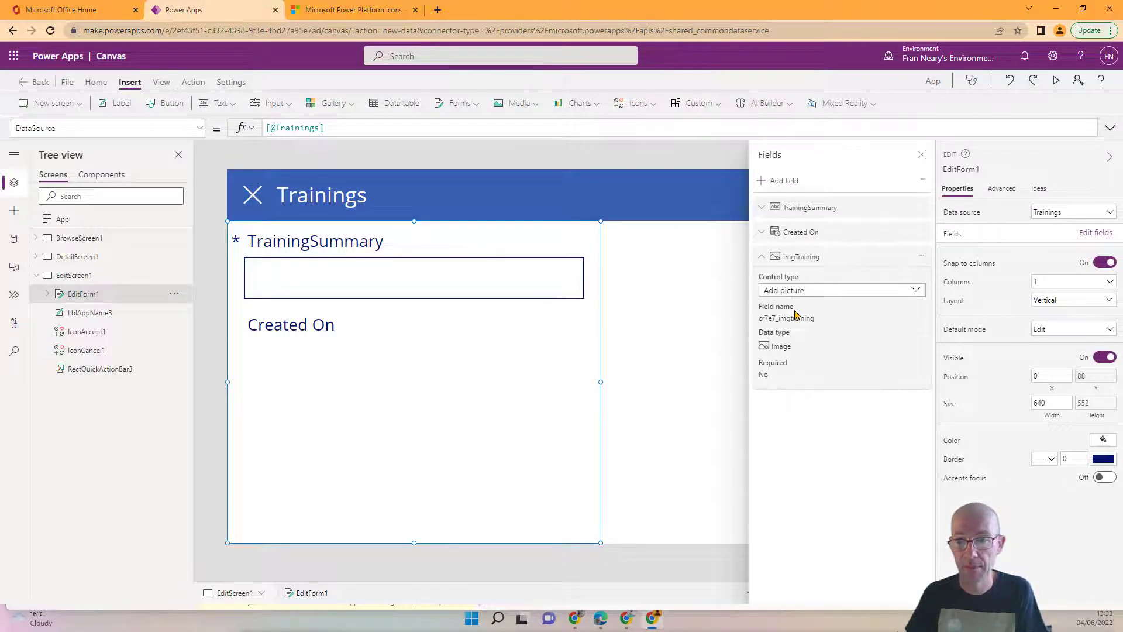
# - Add the Notes field to EditForm1, found by searching for "note"
pyautogui.click(782, 180)
pyautogui.write('note')
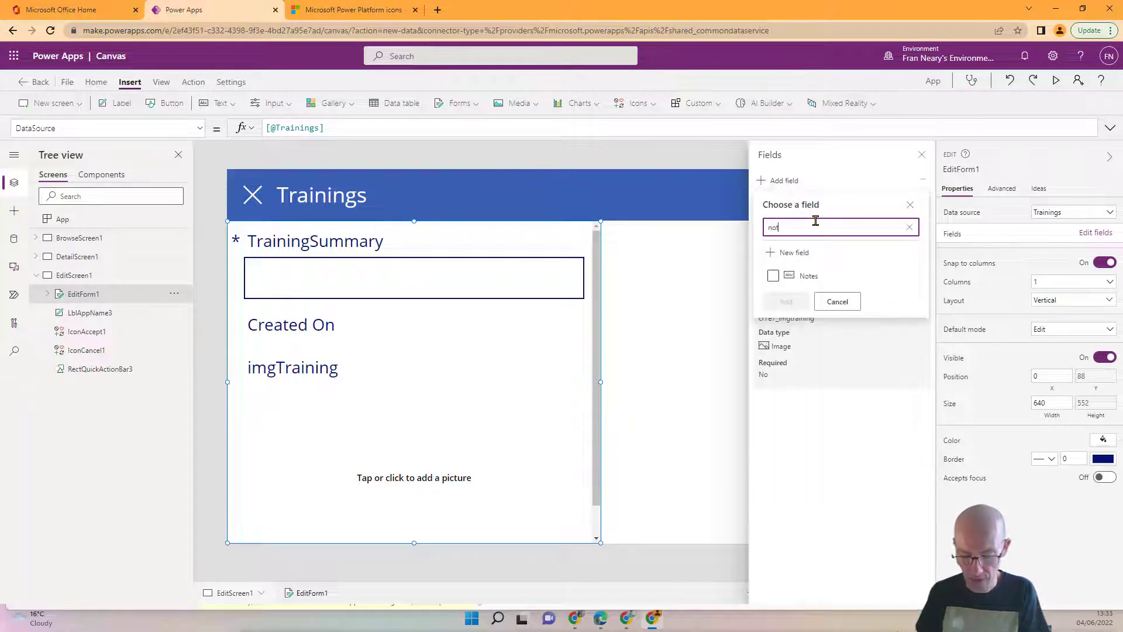
pyautogui.click(790, 276)
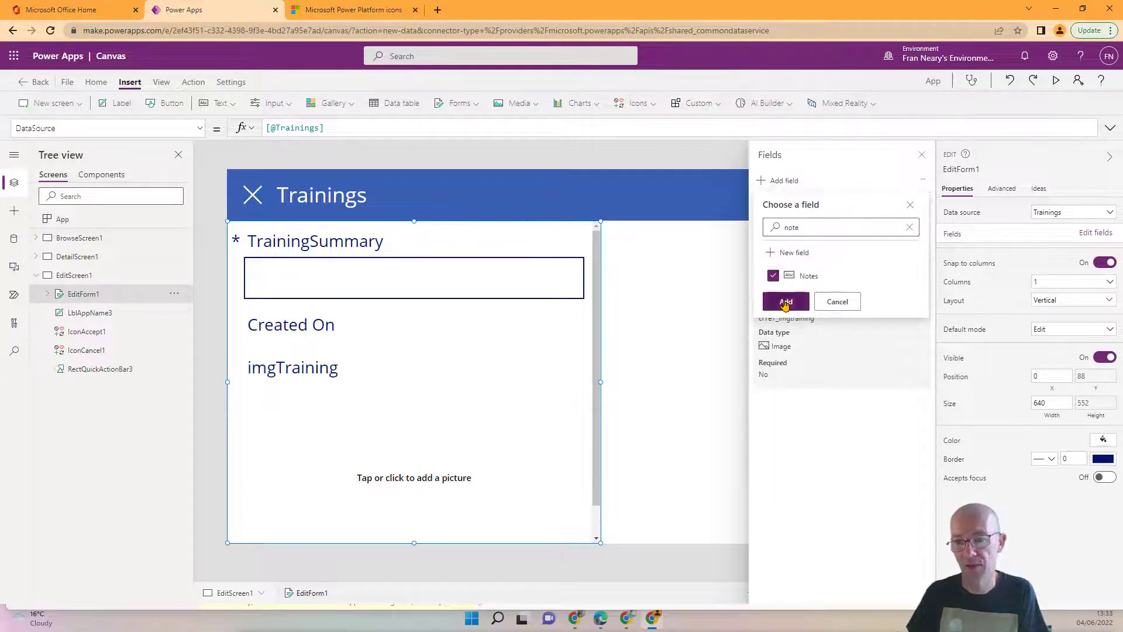
pyautogui.click(786, 299)
# - Add the URLTraining field to EditForm1, found by searching for "url", and finish editing the form's fields
pyautogui.click(785, 181)
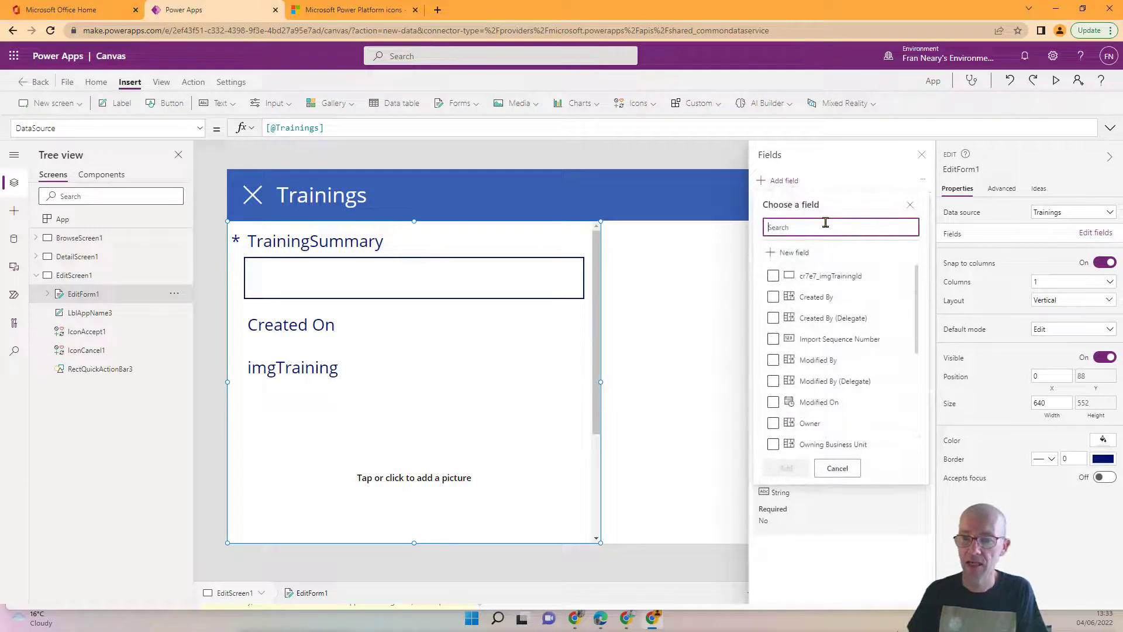
pyautogui.write('im')
pyautogui.press('BackSpace')
pyautogui.press('BackSpace')
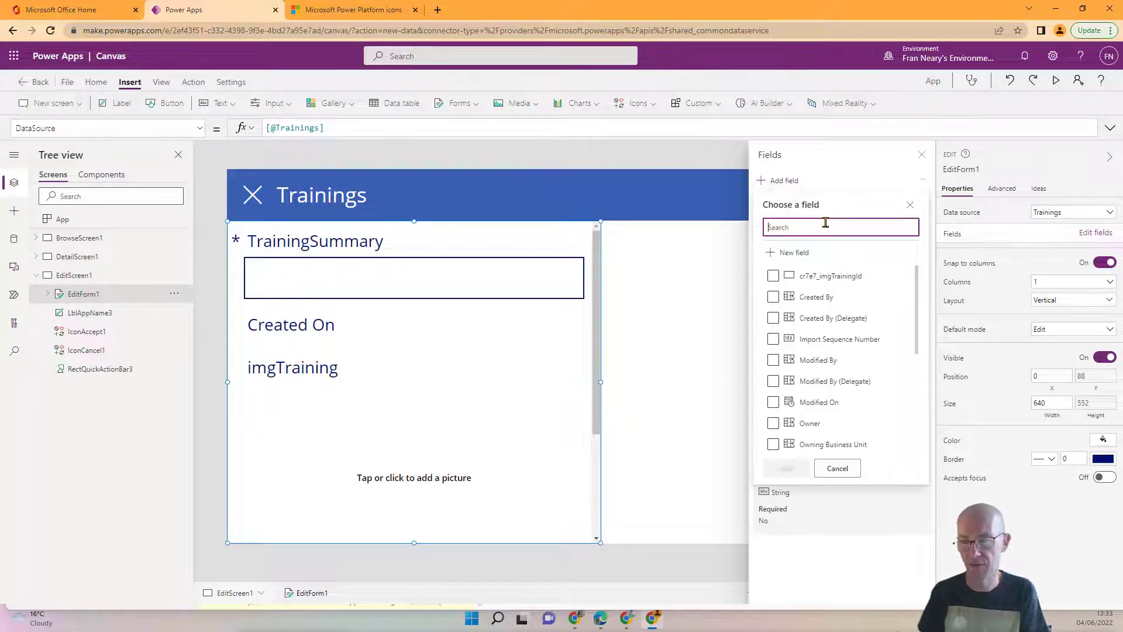
pyautogui.write('url')
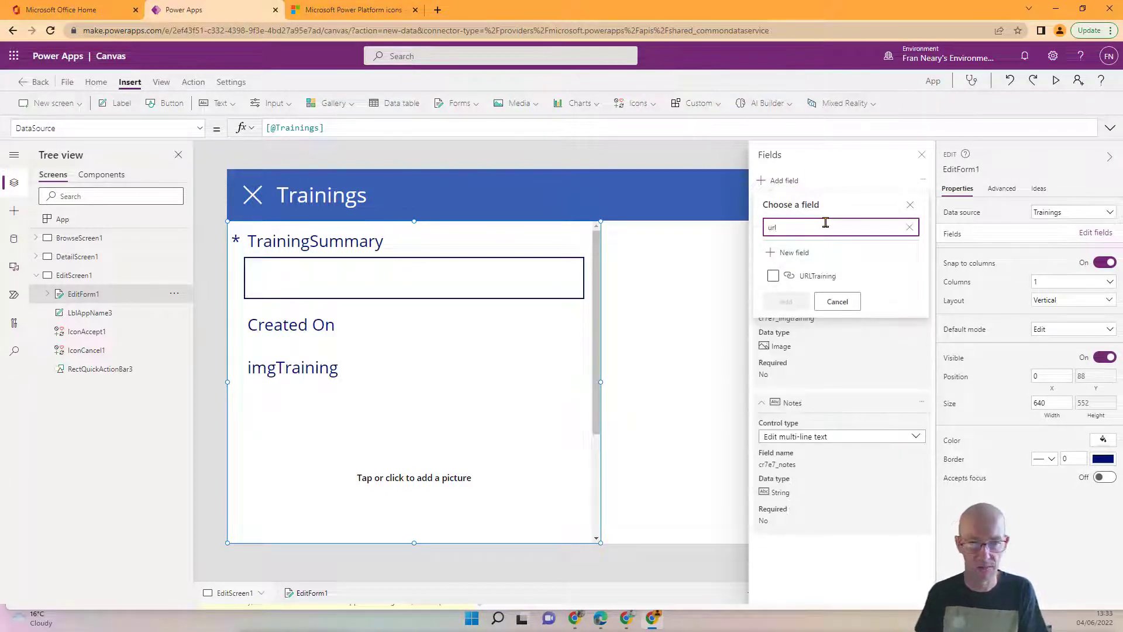
pyautogui.click(789, 277)
pyautogui.click(785, 302)
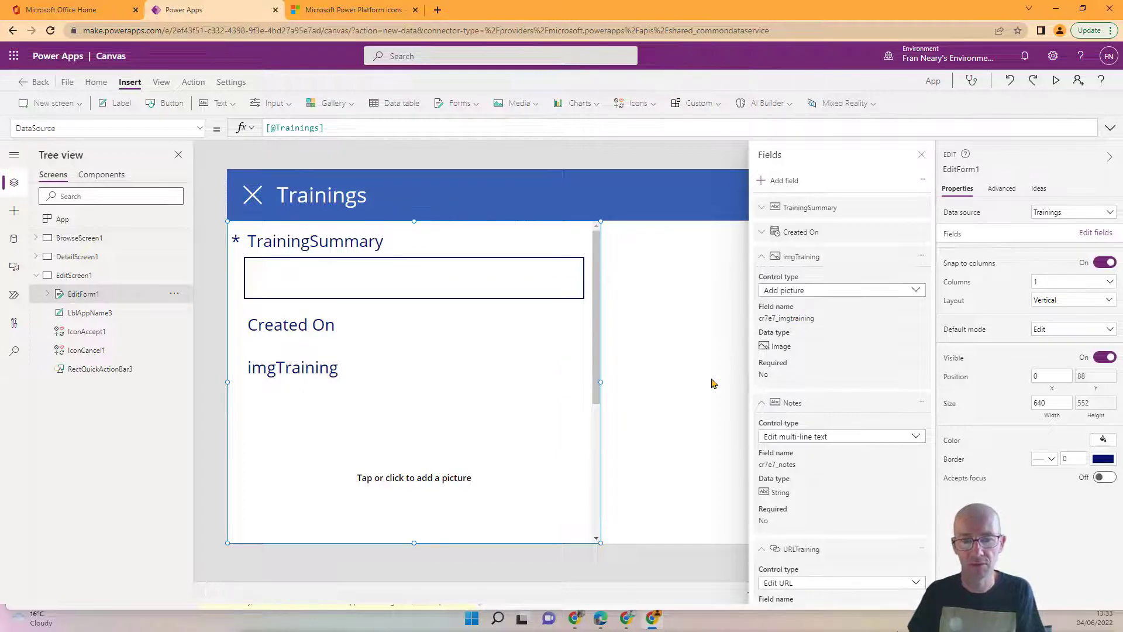
pyautogui.click(922, 154)
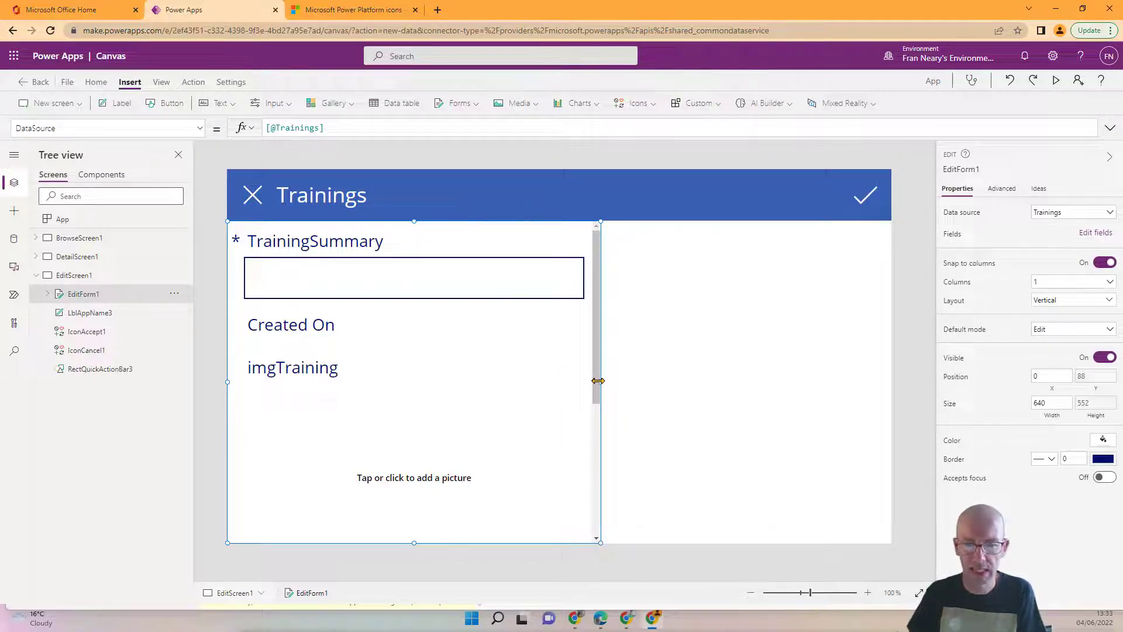
# - Widen EditForm1 to the full screen width of 1136 and arrange its fields in 2 columns
pyautogui.moveTo(598, 380); pyautogui.dragTo(910, 408)
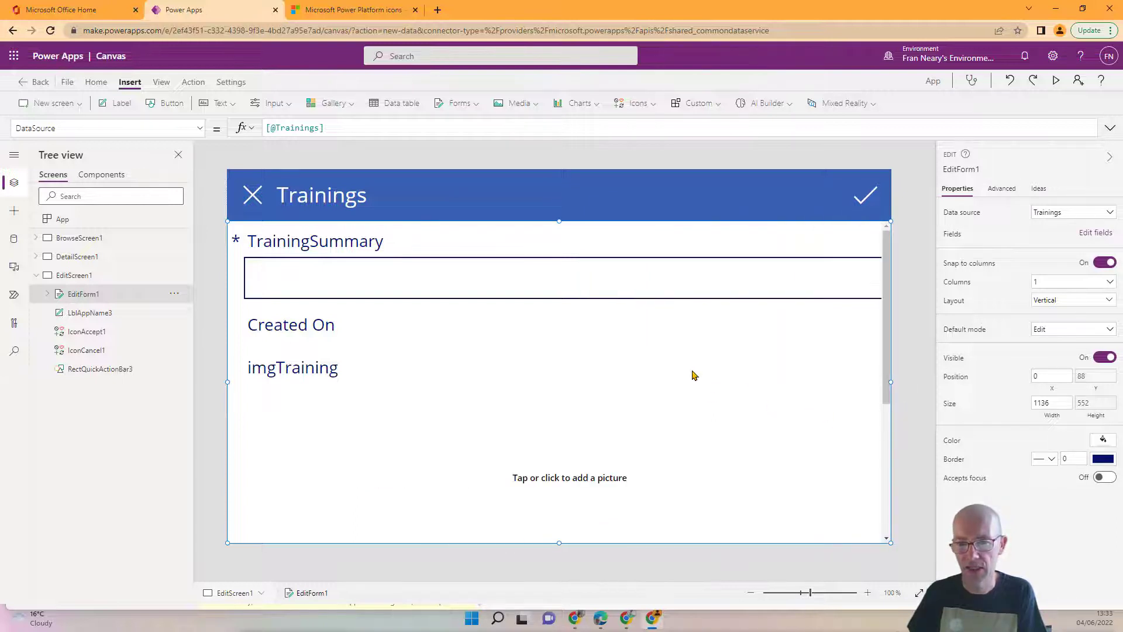
pyautogui.click(714, 384)
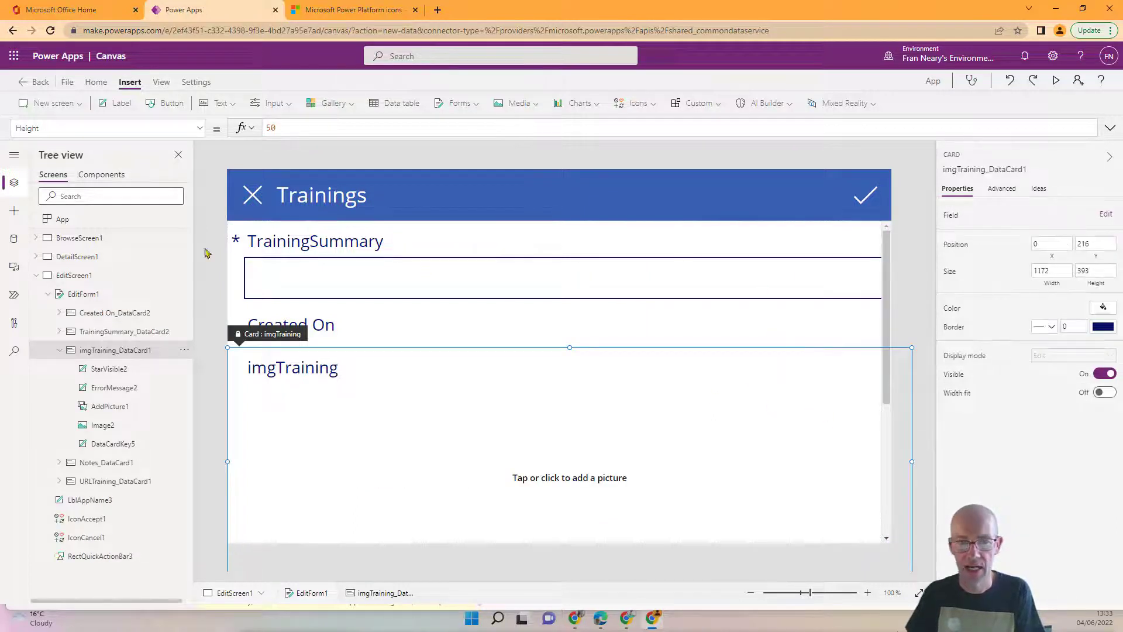
pyautogui.click(108, 296)
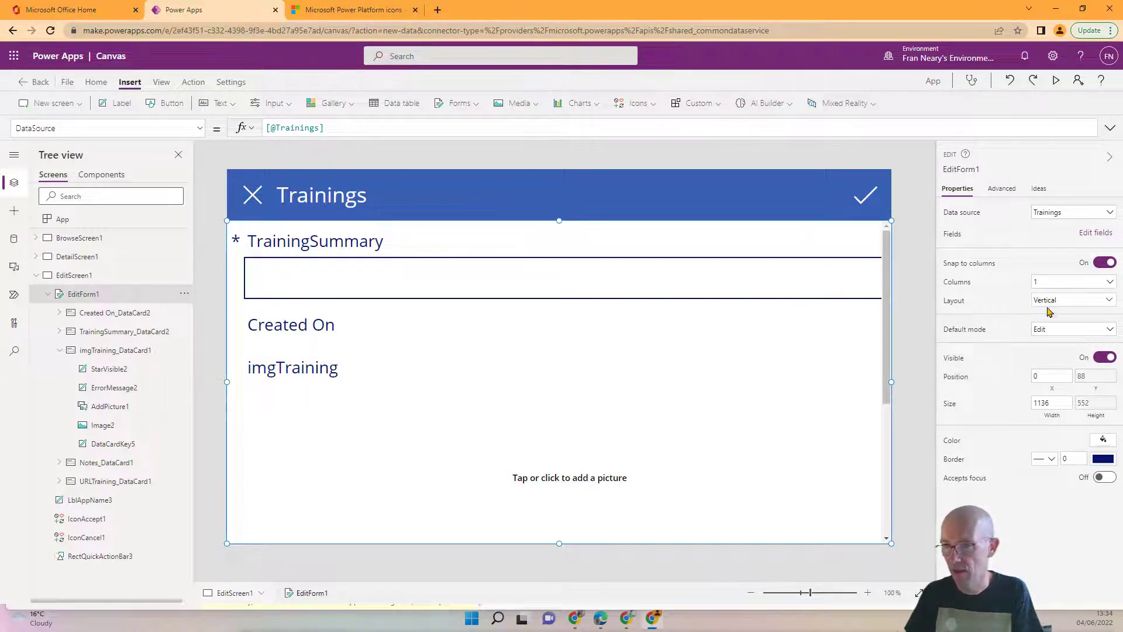
pyautogui.click(1053, 283)
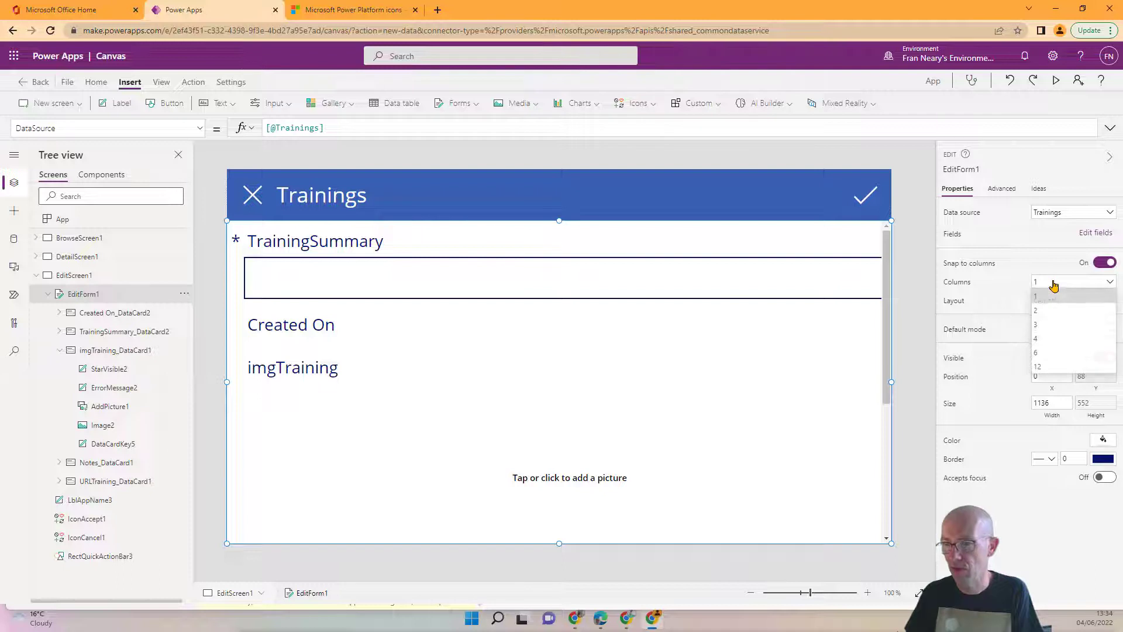
pyautogui.click(1053, 311)
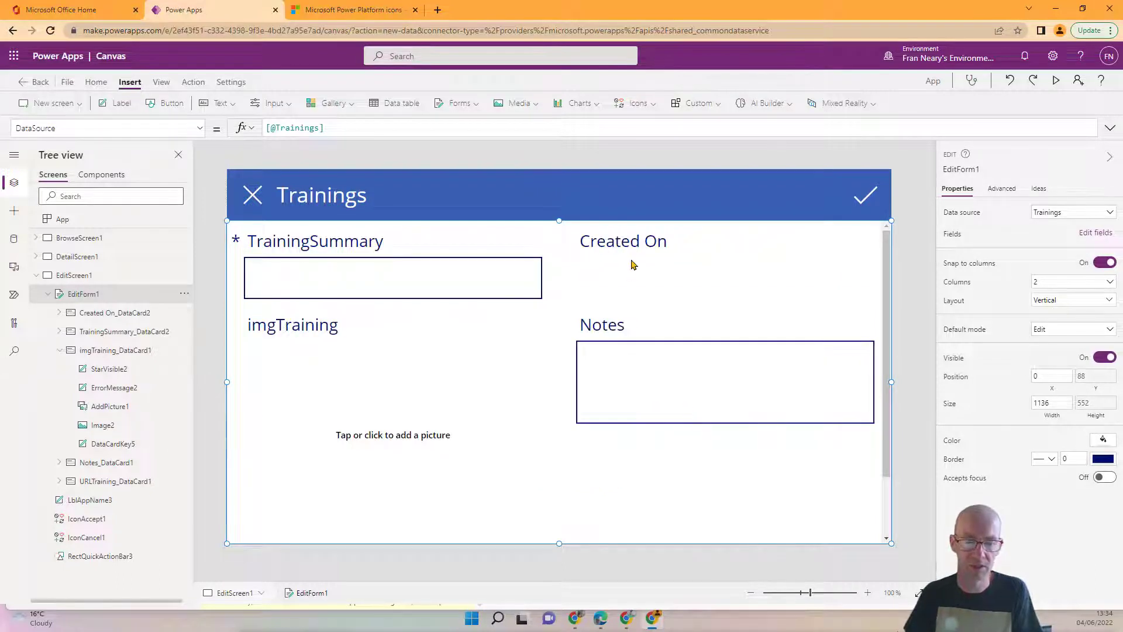
# - Delete the Created On card from EditForm1 and check the layout of the remaining cards
pyautogui.click(636, 288)
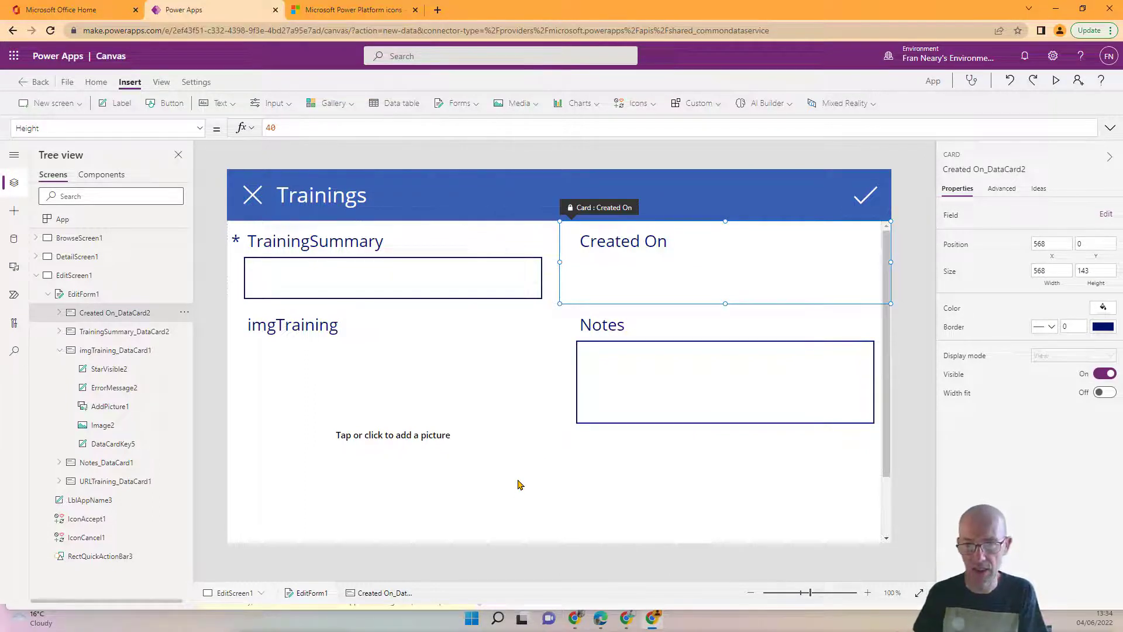
pyautogui.press('Delete')
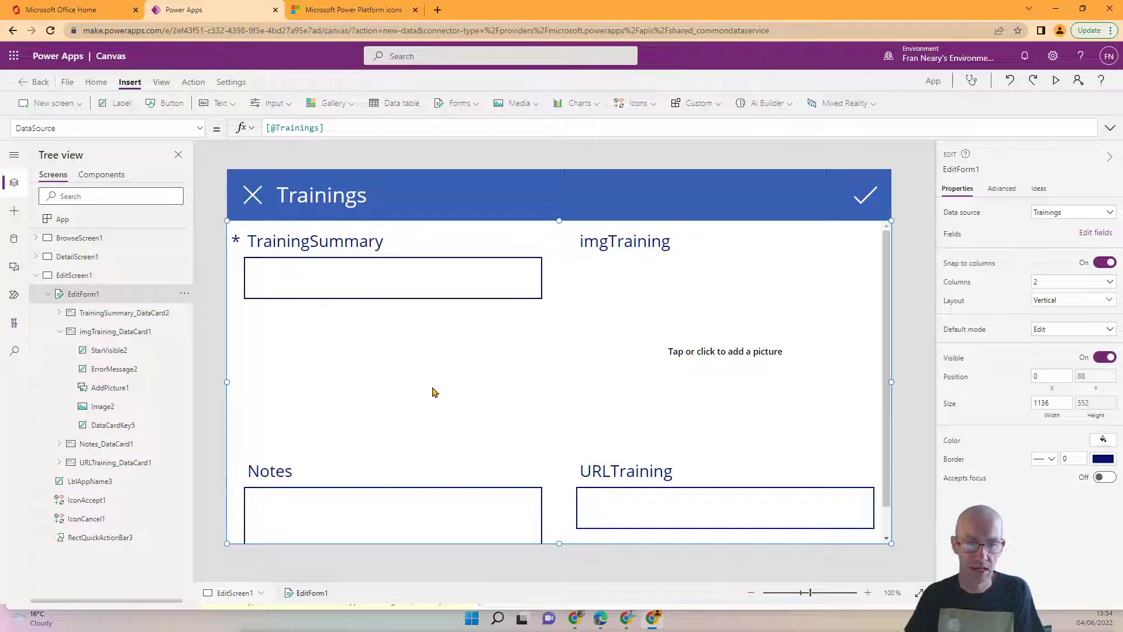
pyautogui.click(426, 436)
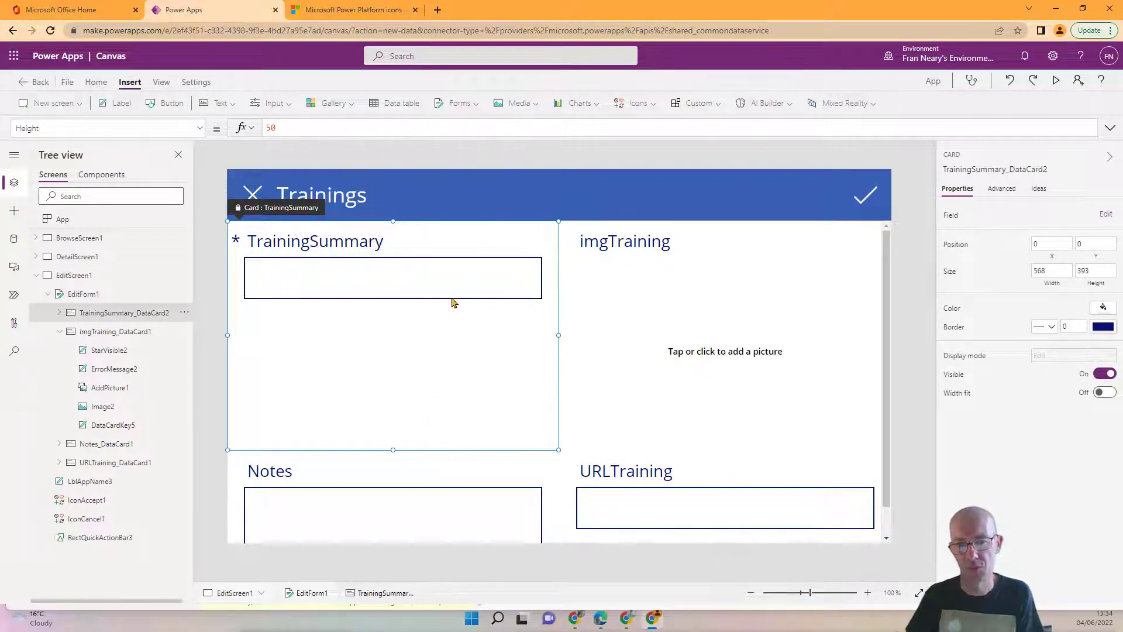
pyautogui.scroll(-1, 707, 415)
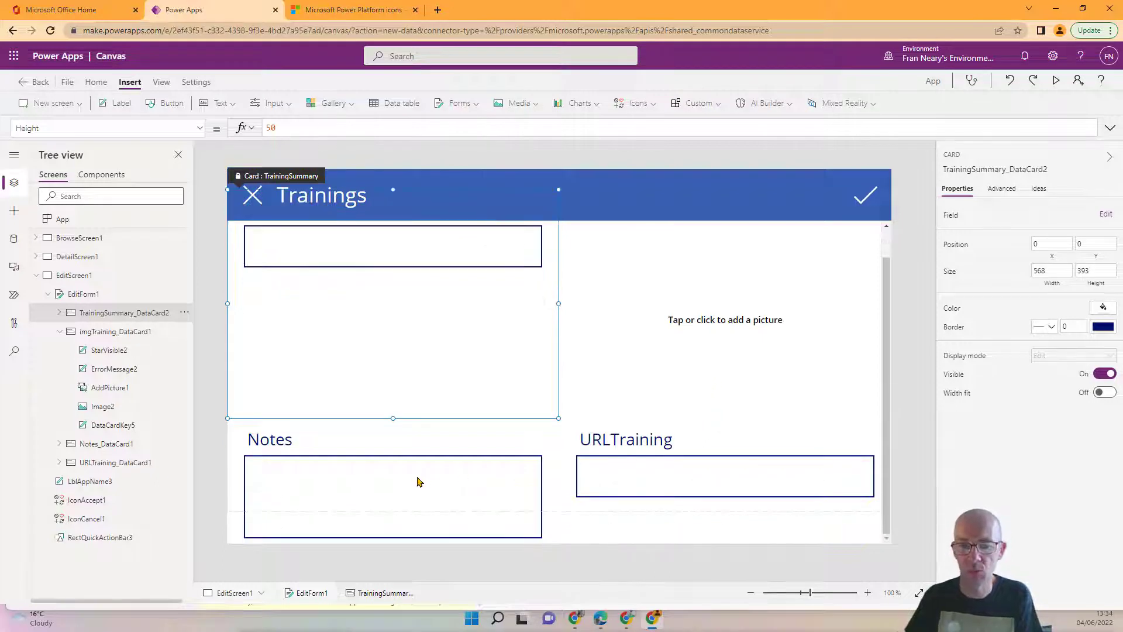
pyautogui.click(606, 351)
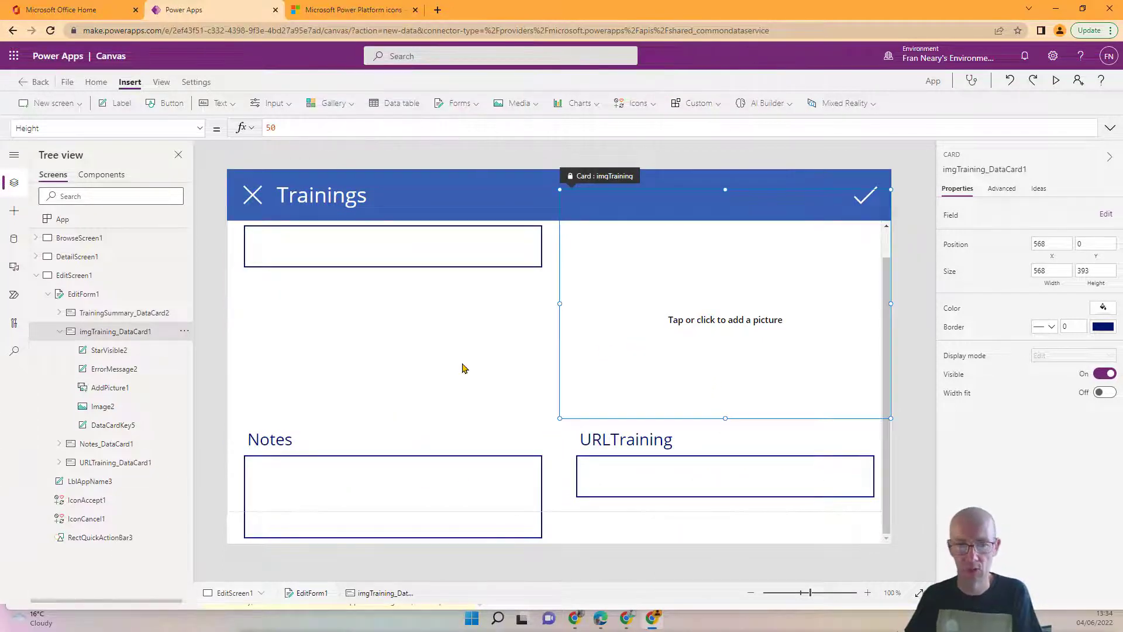
pyautogui.click(417, 359)
pyautogui.scroll(1, 439, 348)
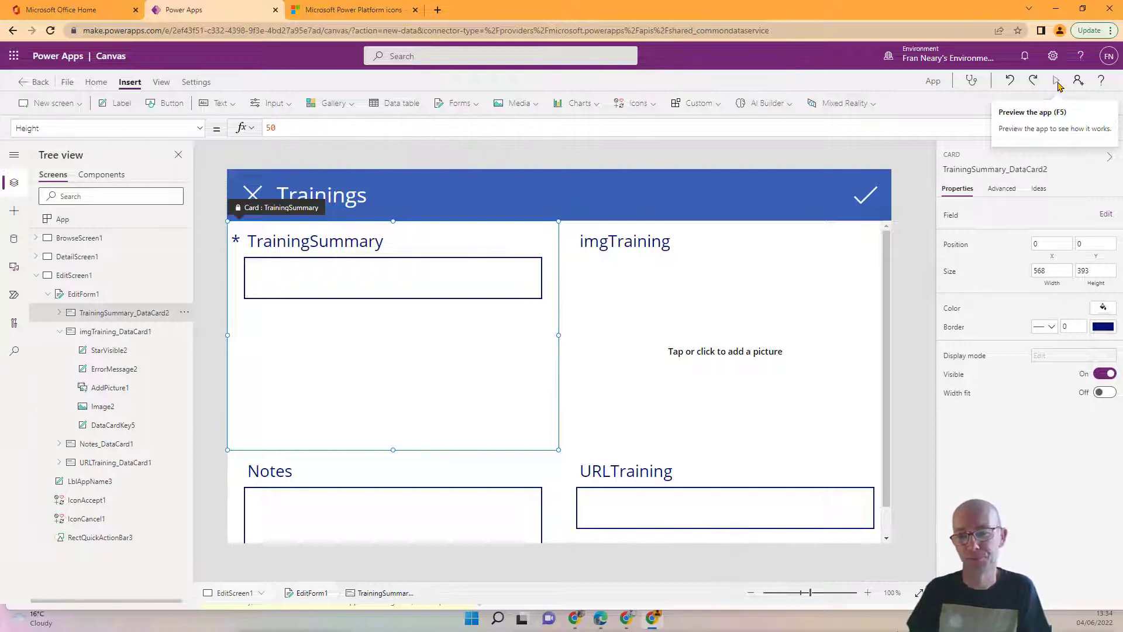
# - Preview the edit form, enter "Test Training" as the TrainingSummary, and switch to the Microsoft Power Platform icons page
pyautogui.click(865, 195)
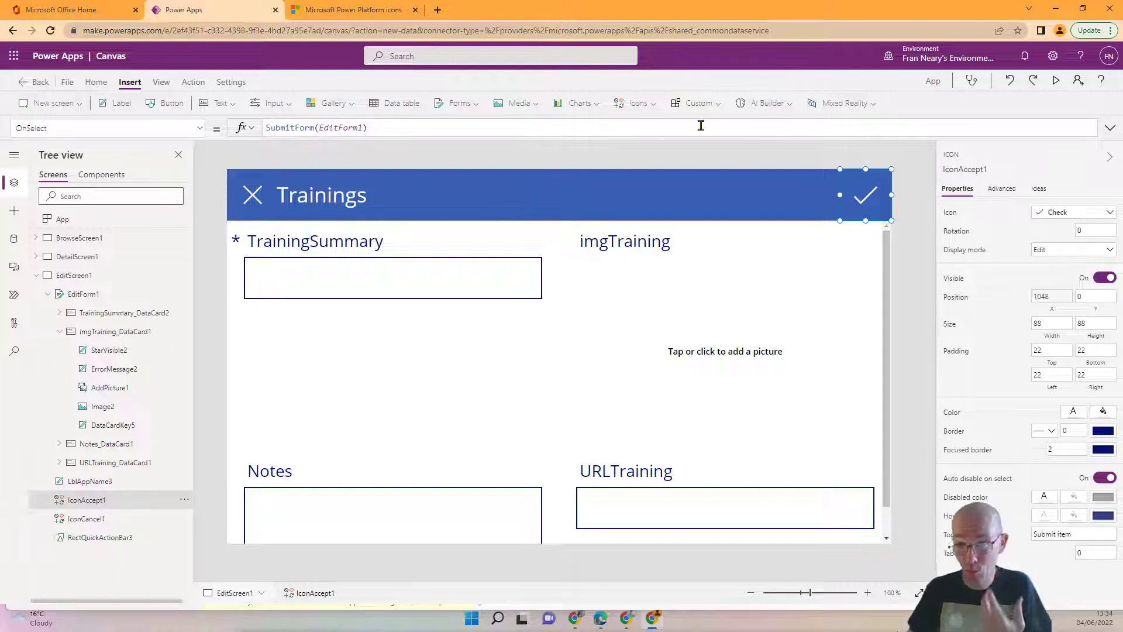
pyautogui.click(1055, 81)
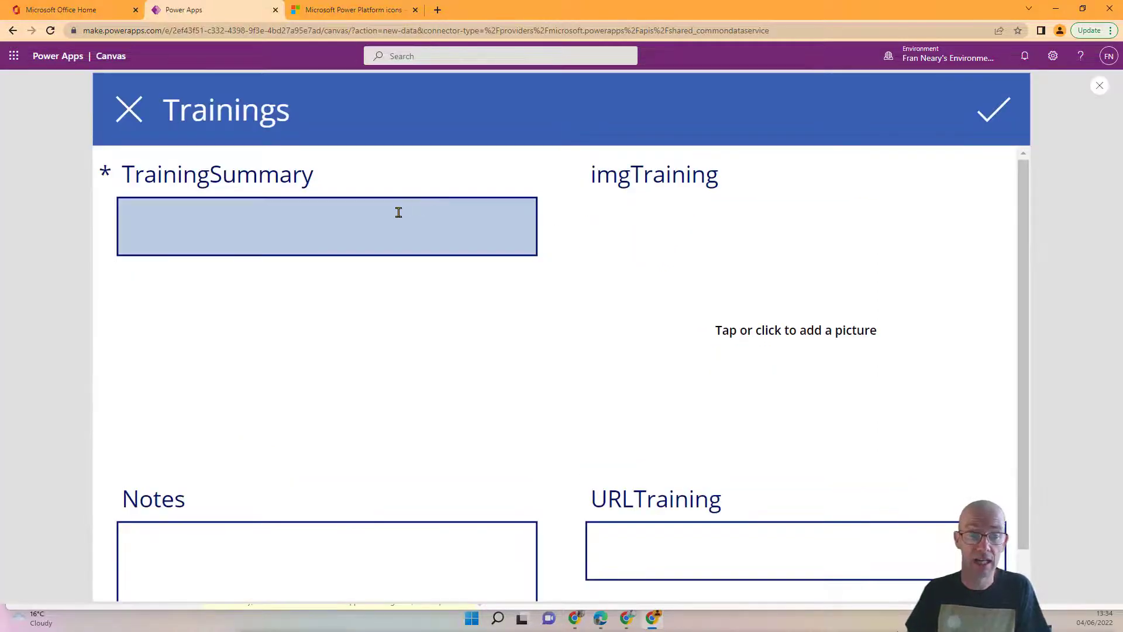
pyautogui.click(391, 217)
pyautogui.write('est')
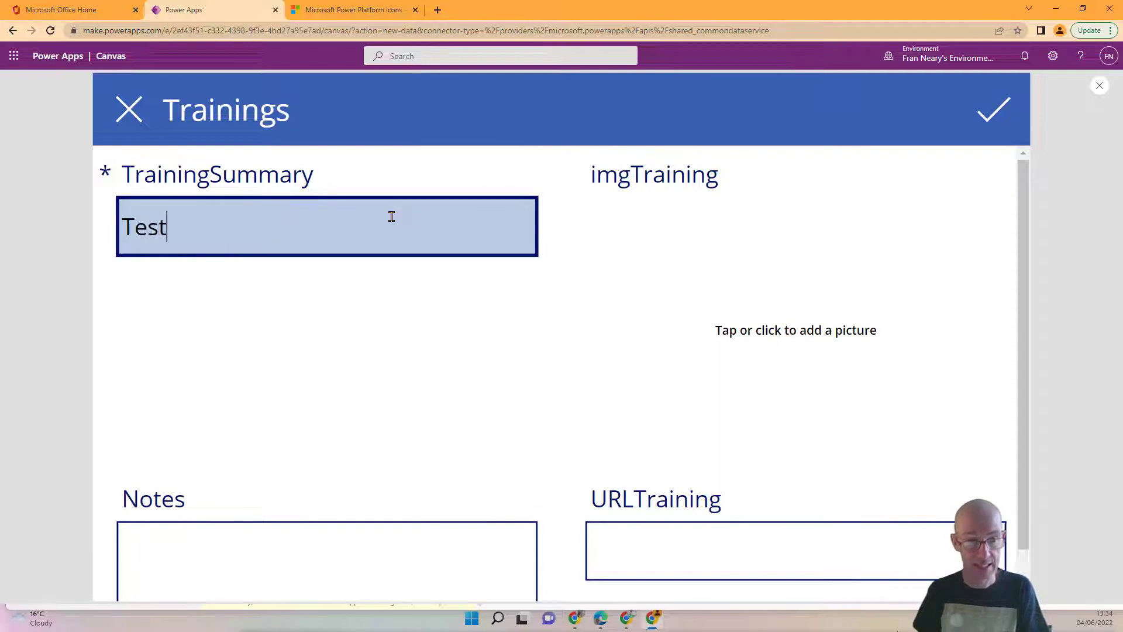
pyautogui.write(' Tranin')
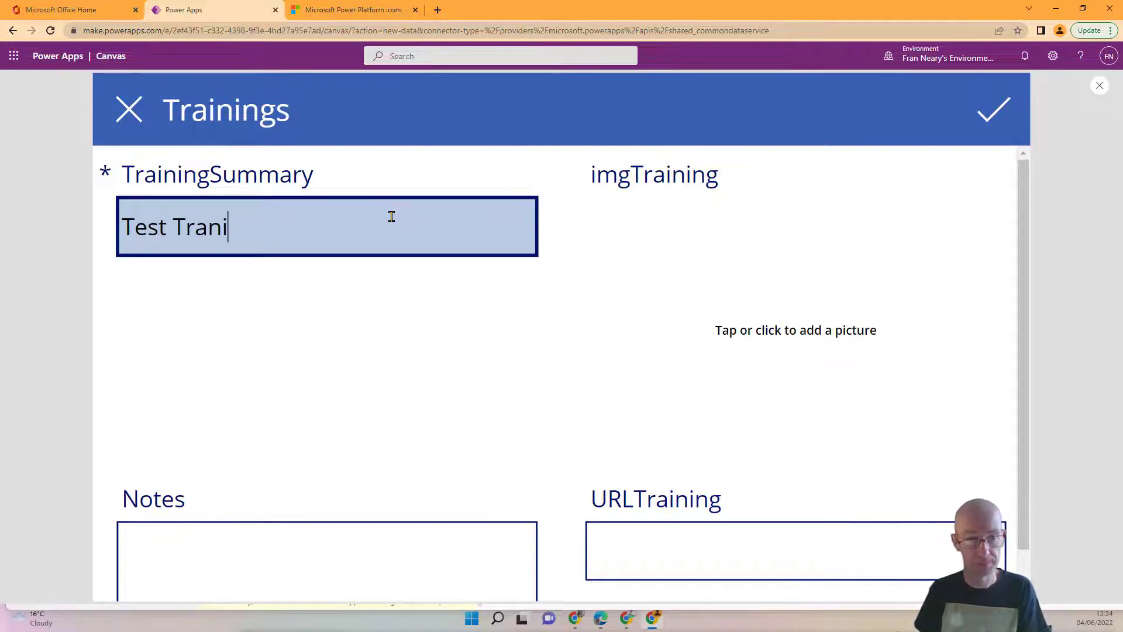
pyautogui.press('BackSpace')
pyautogui.press('BackSpace')
pyautogui.press('BackSpace')
pyautogui.write('ining')
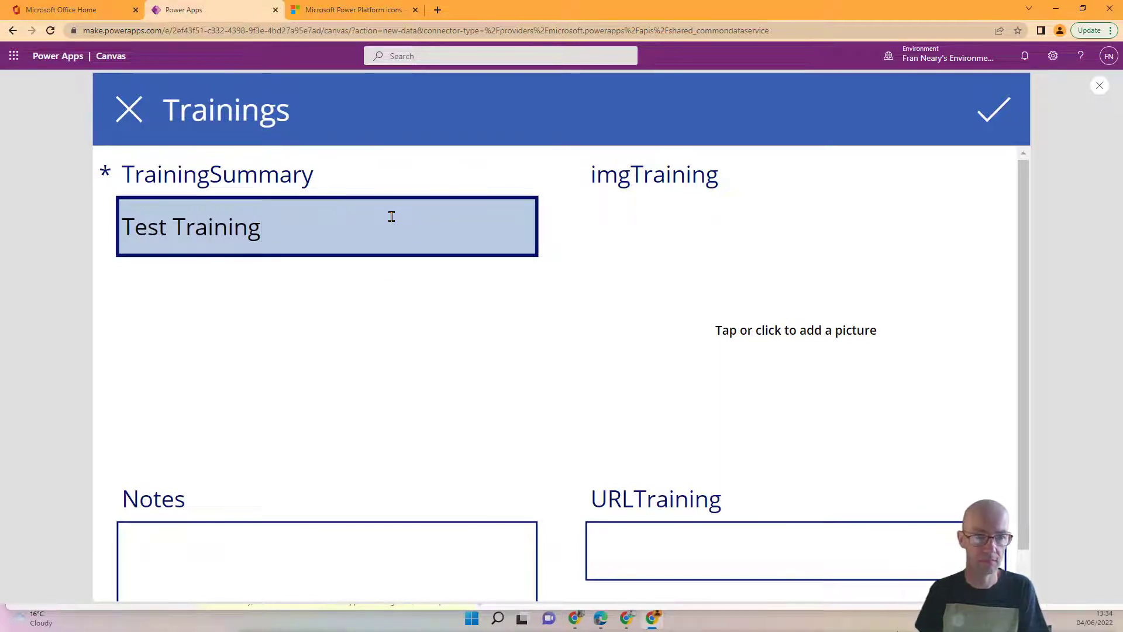
pyautogui.click(351, 10)
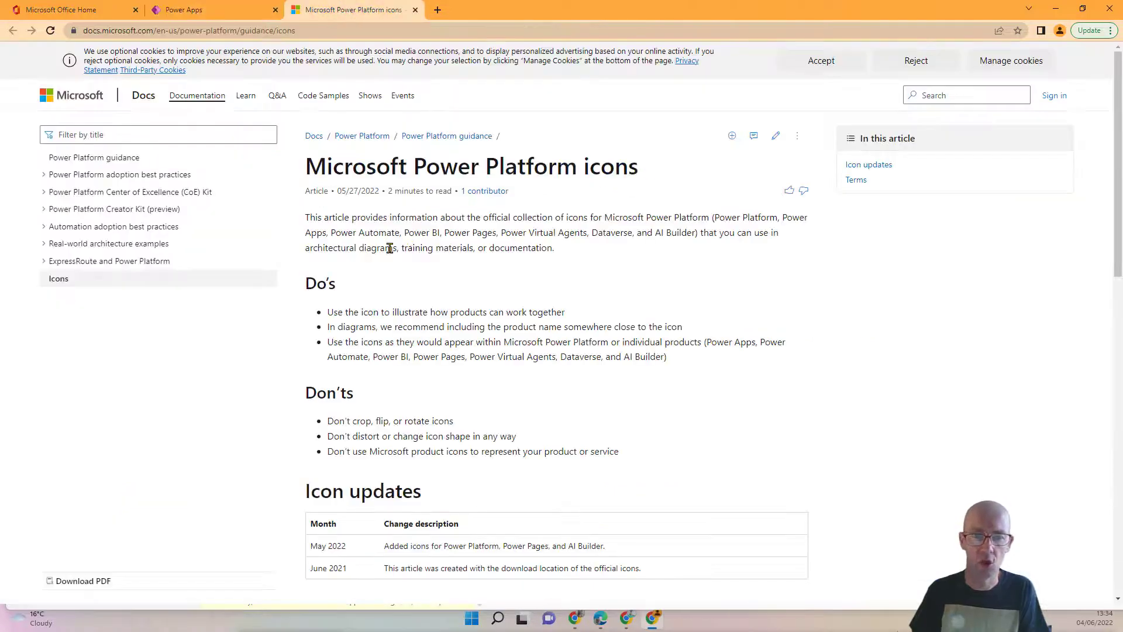
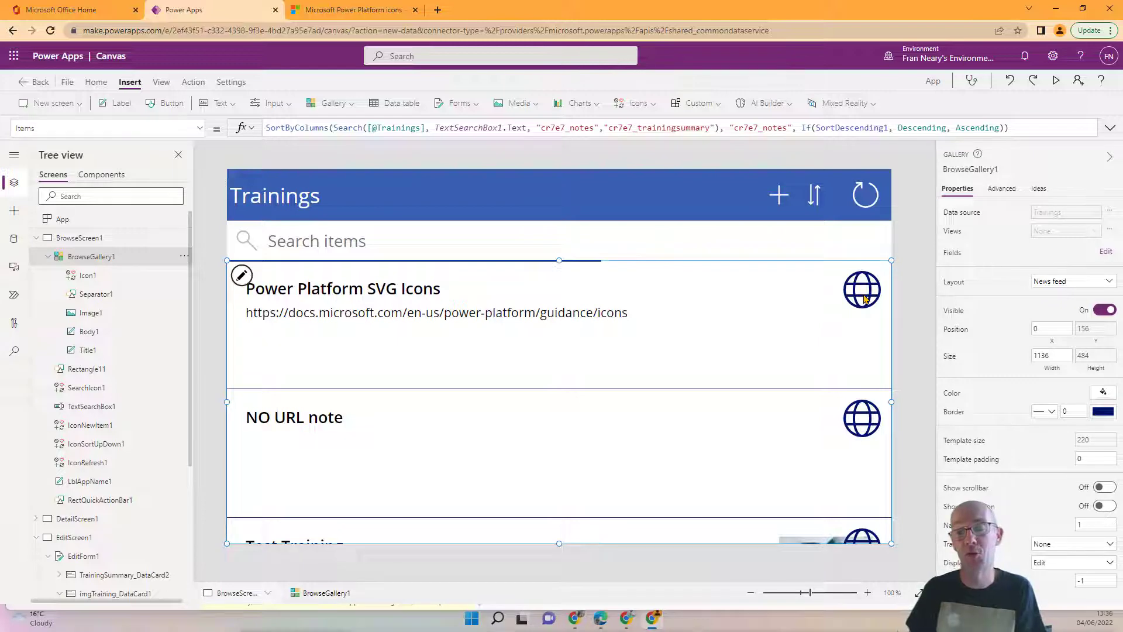
# - Set the Visible property of the gallery's globe icon to If(IsBlank(ThisItem.URLTraining),false,true)
pyautogui.click(865, 300)
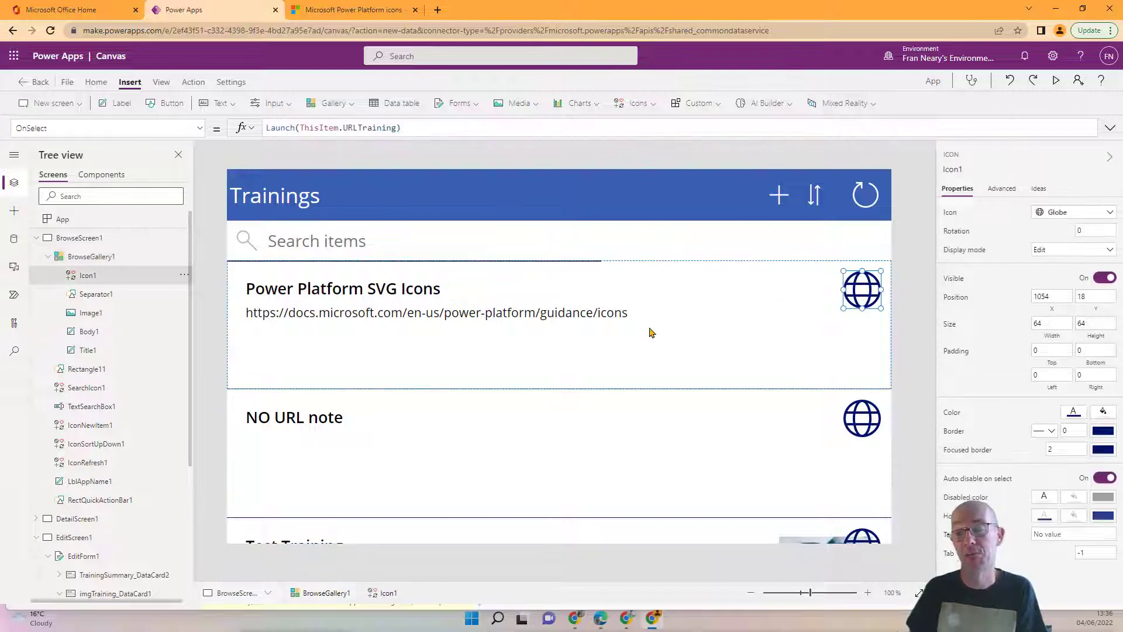
pyautogui.click(75, 127)
pyautogui.write('Visible')
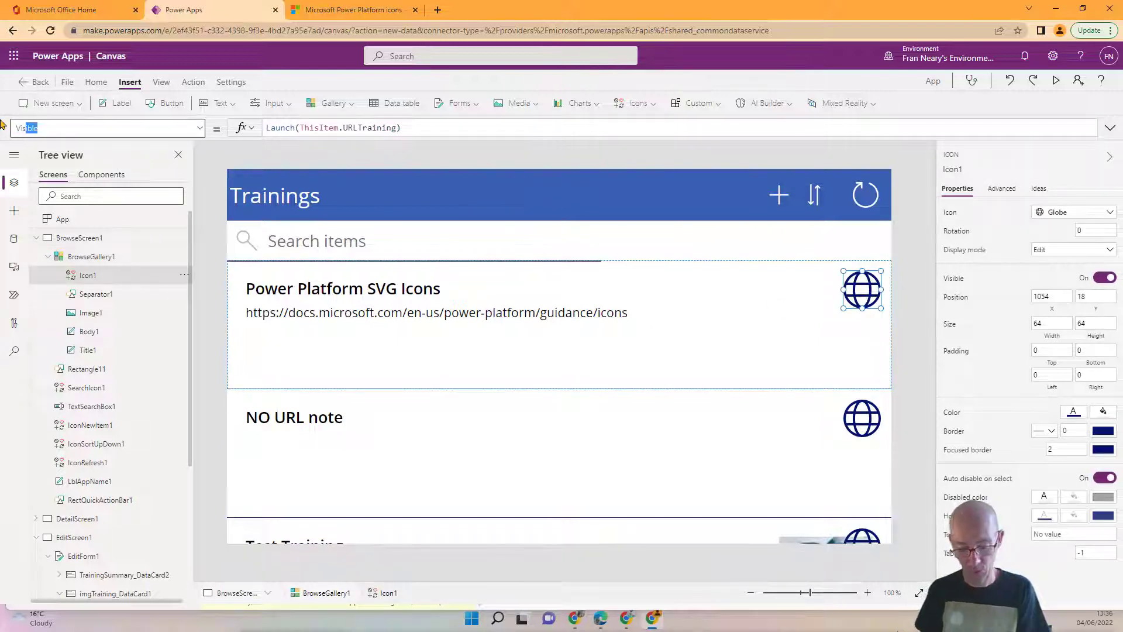
pyautogui.press('Return')
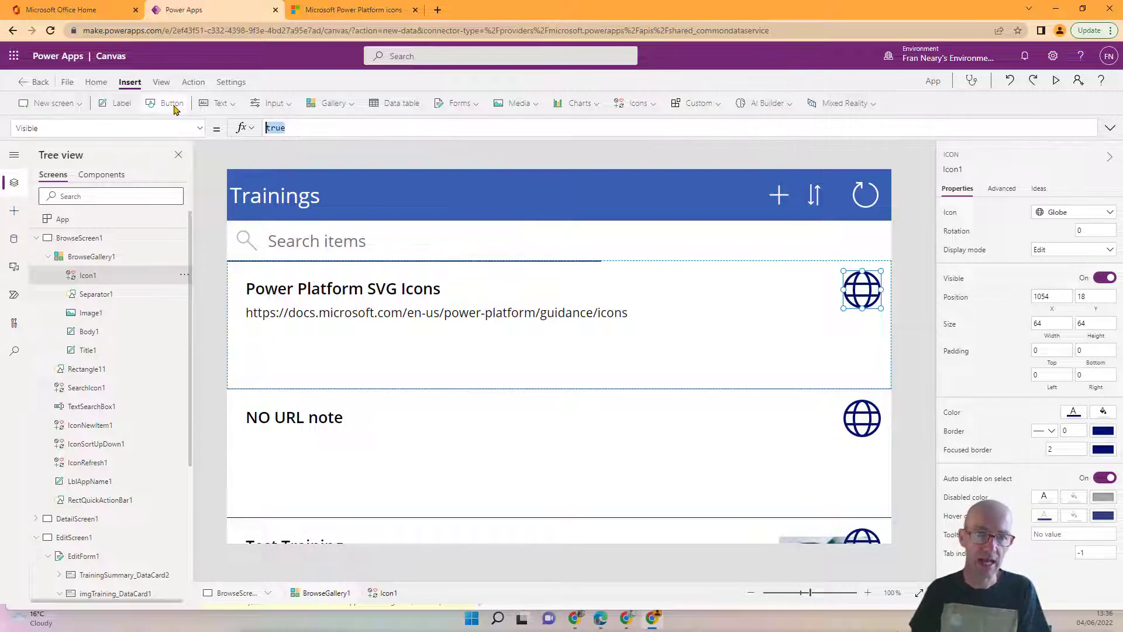
pyautogui.press('BackSpace')
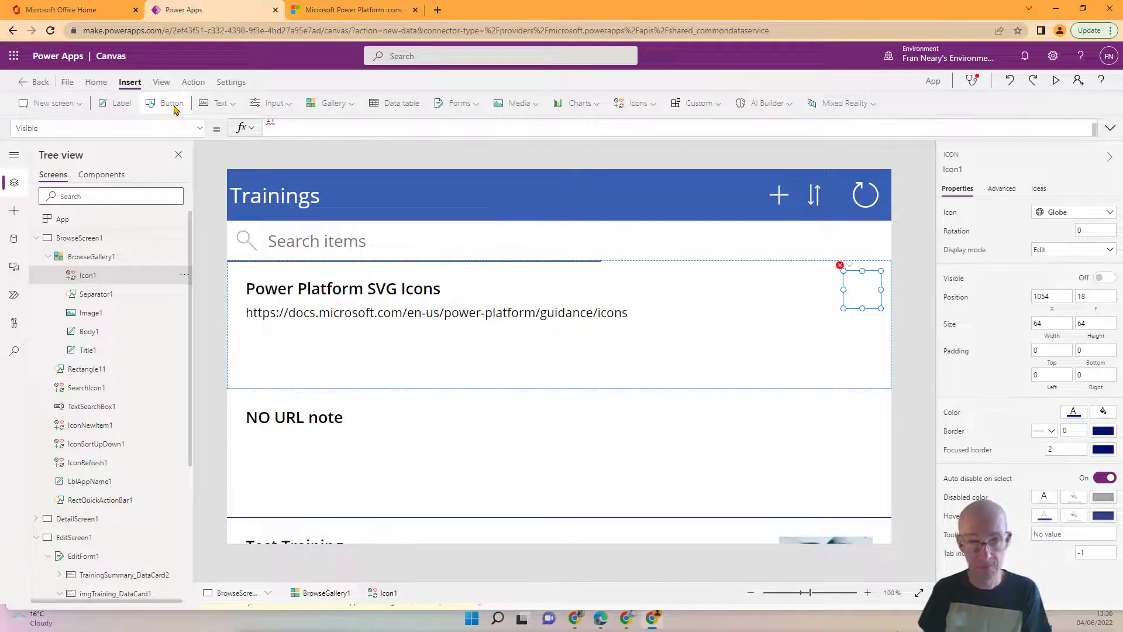
pyautogui.write('s')
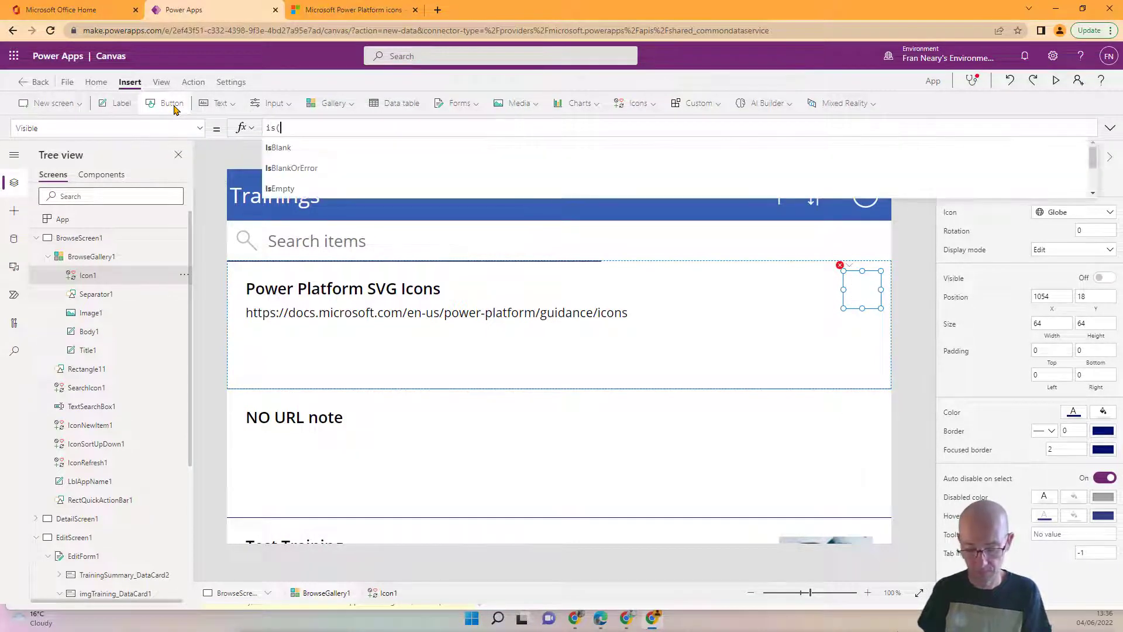
pyautogui.write('(isblan')
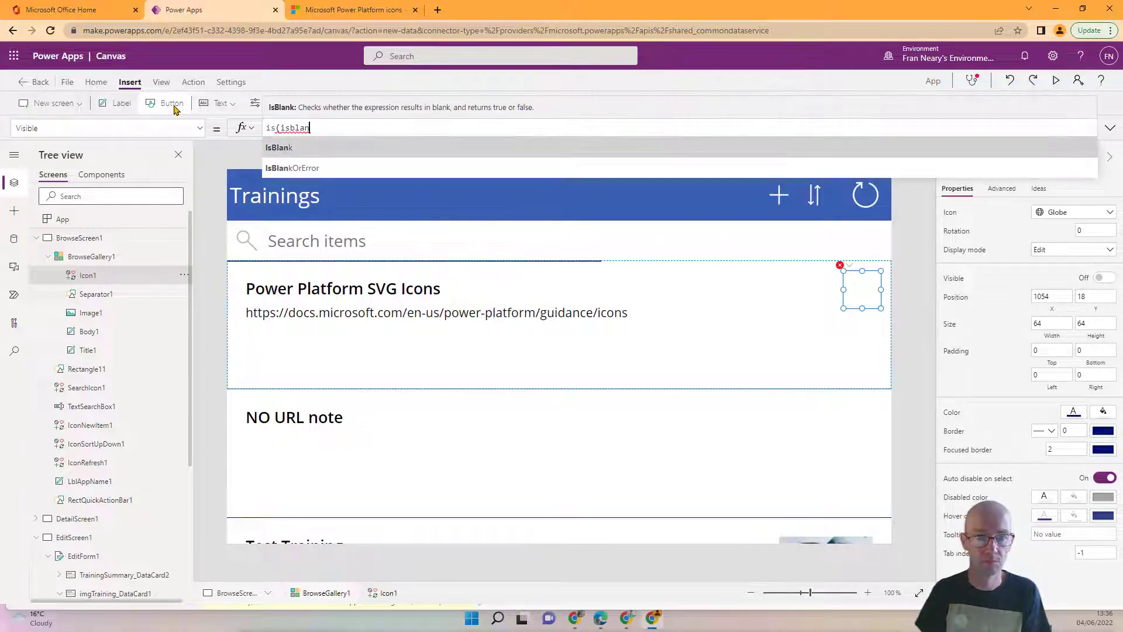
pyautogui.press('Tab')
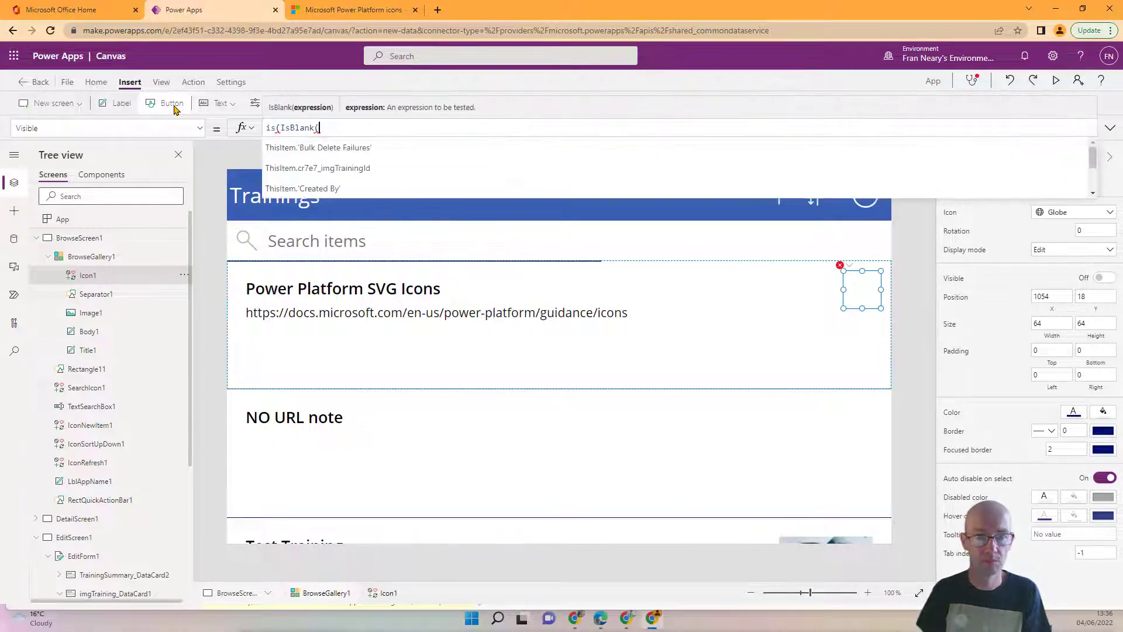
pyautogui.write('thisi')
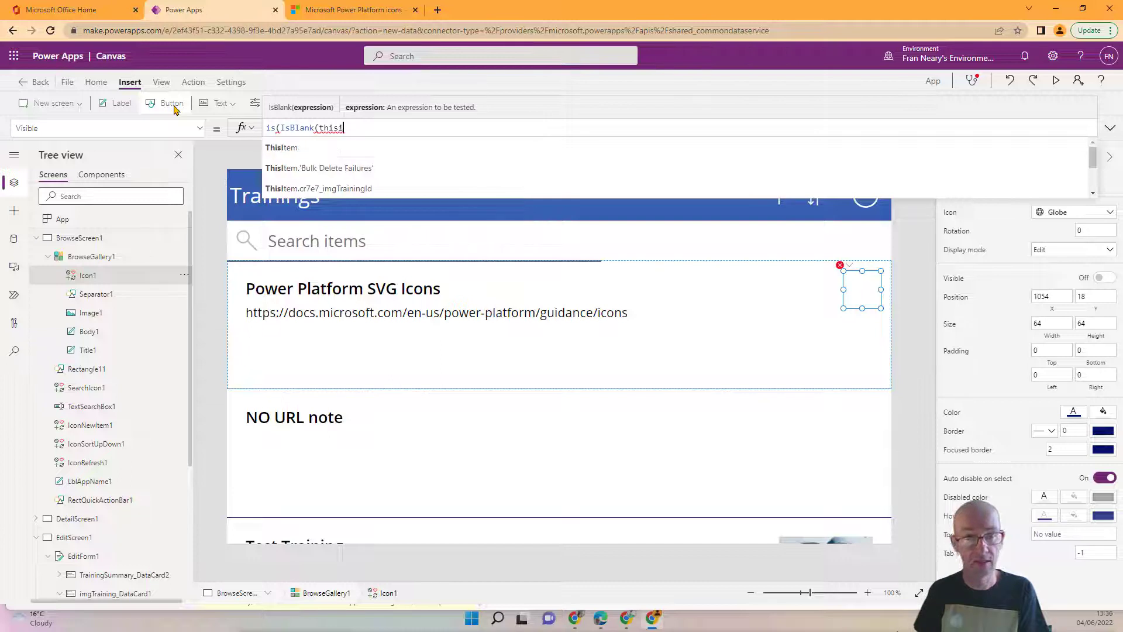
pyautogui.press('Tab')
pyautogui.write('.ur')
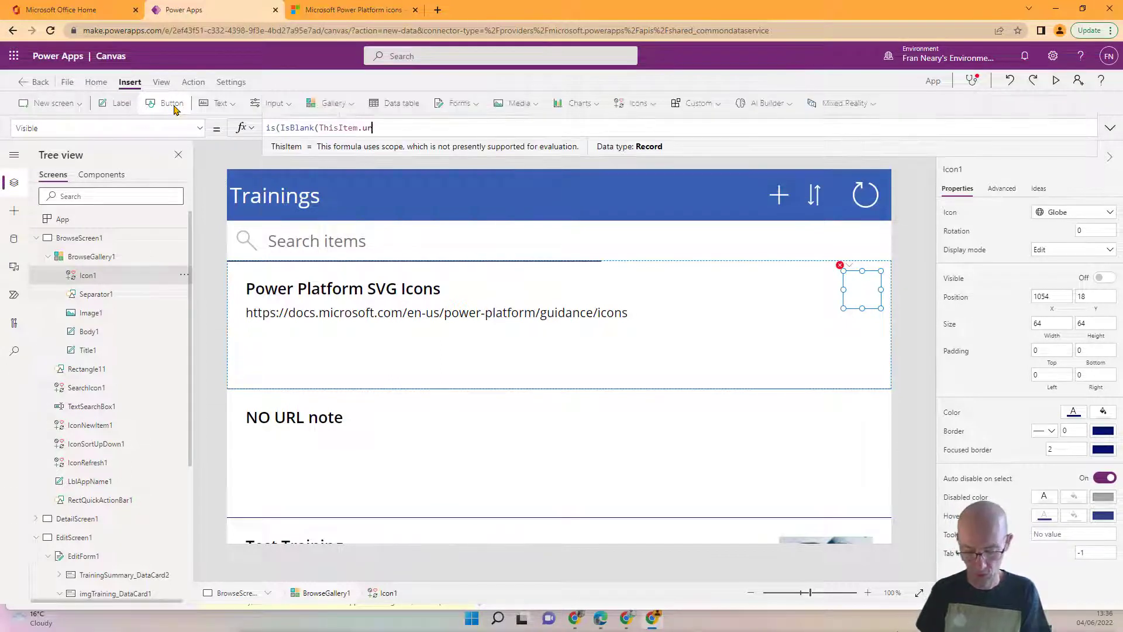
pyautogui.press('Tab')
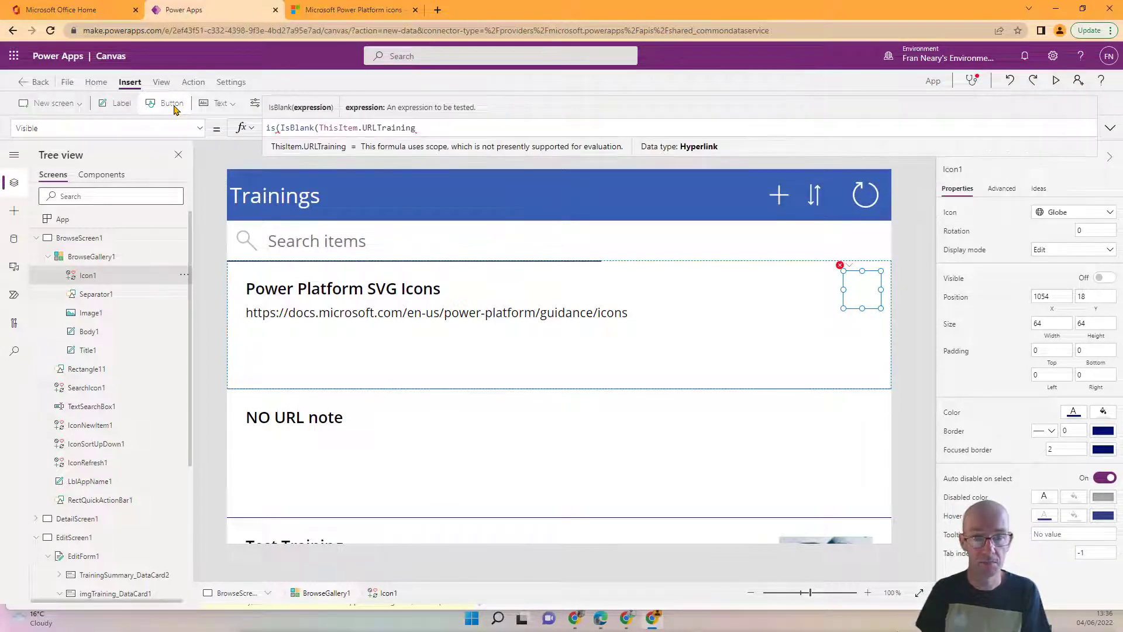
pyautogui.write('),')
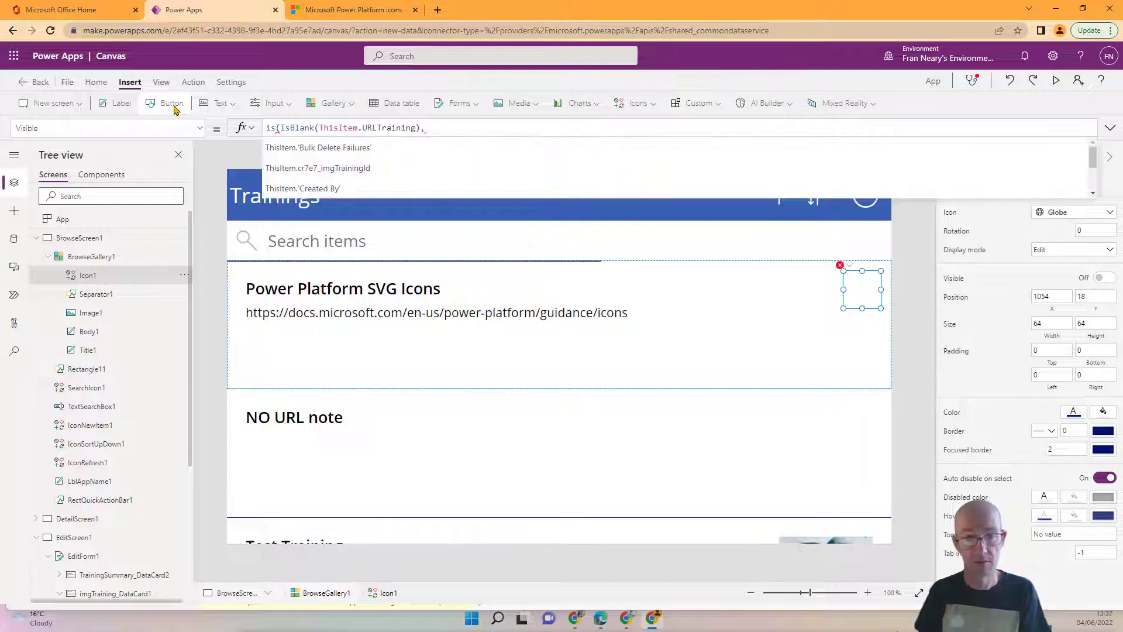
pyautogui.write('fal')
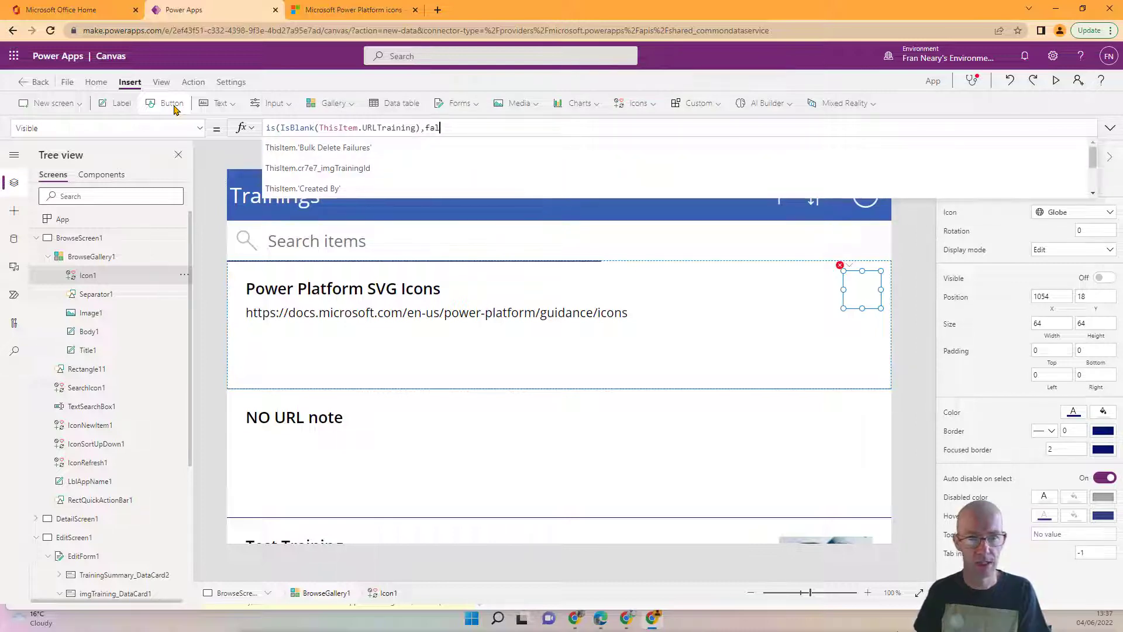
pyautogui.write('se,true')
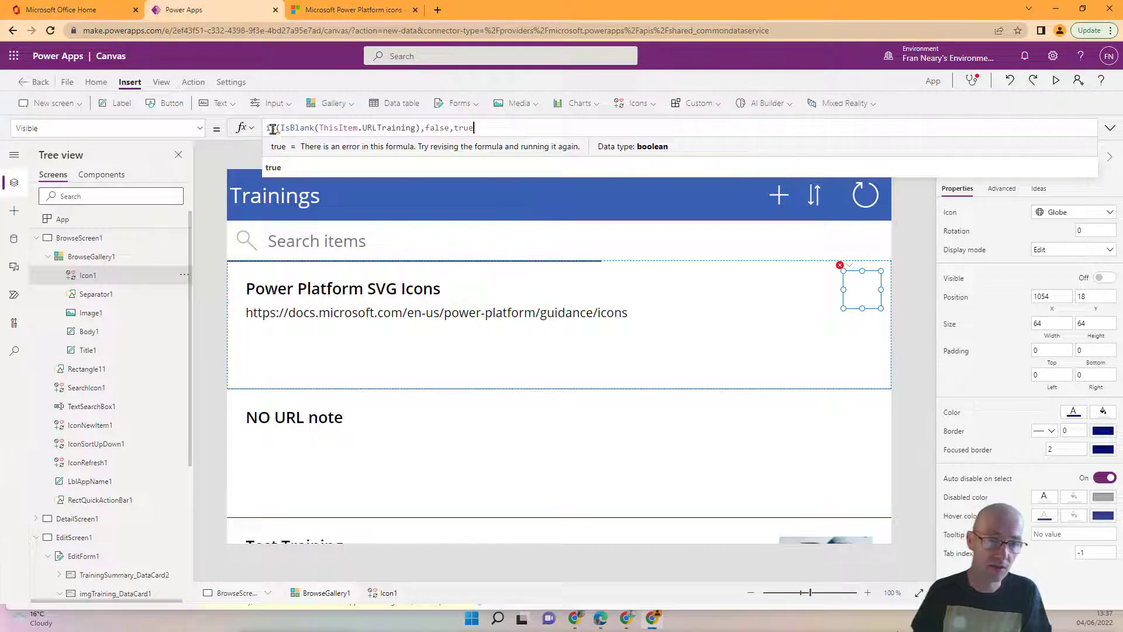
pyautogui.click(317, 128)
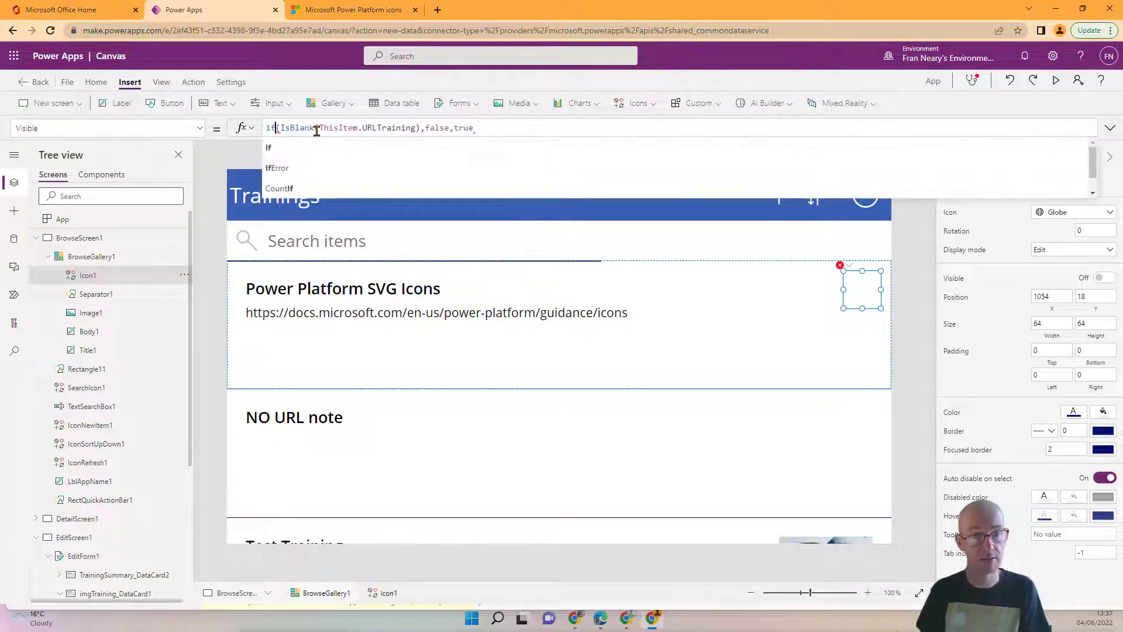
pyautogui.write(')')
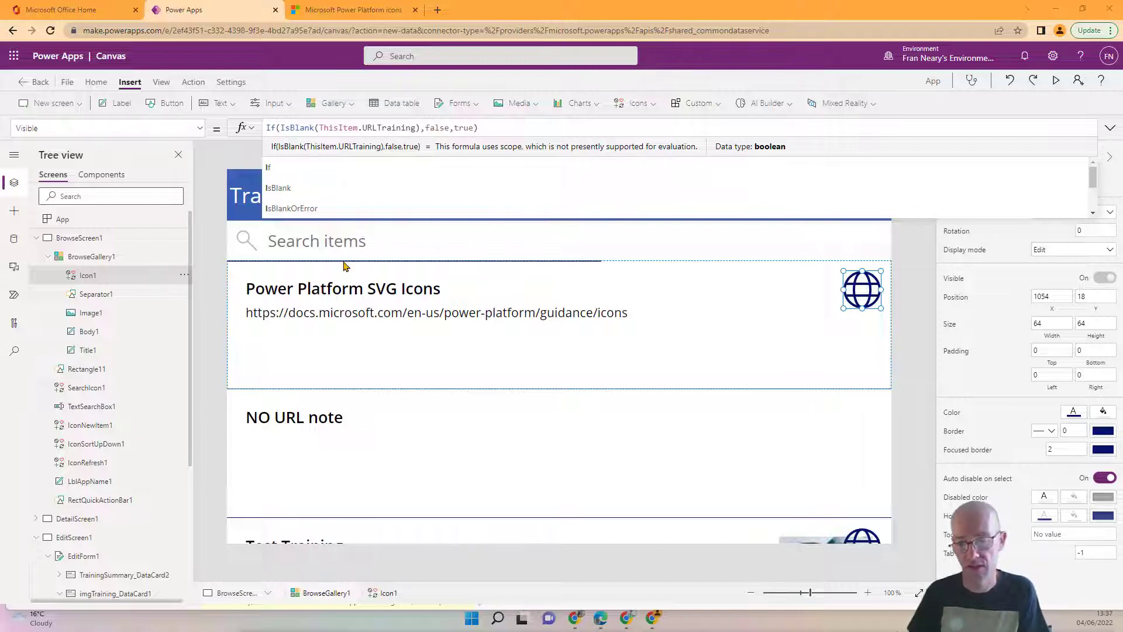
# - Preview the app and check the globe icon on the gallery items with and without a URL
pyautogui.click(1055, 80)
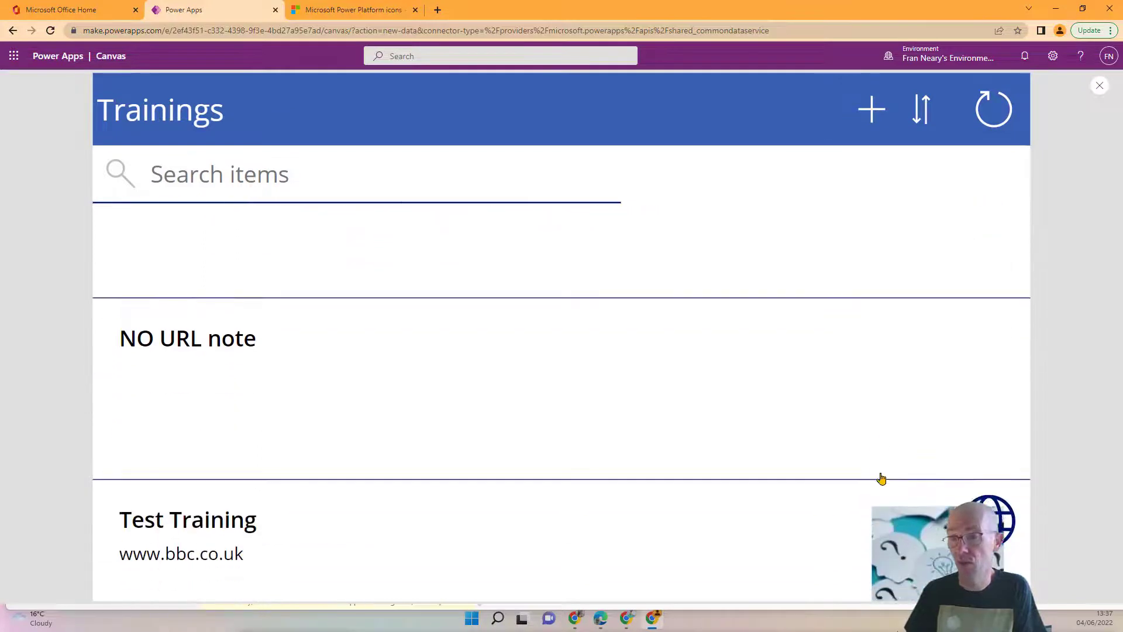
pyautogui.scroll(3, 883, 479)
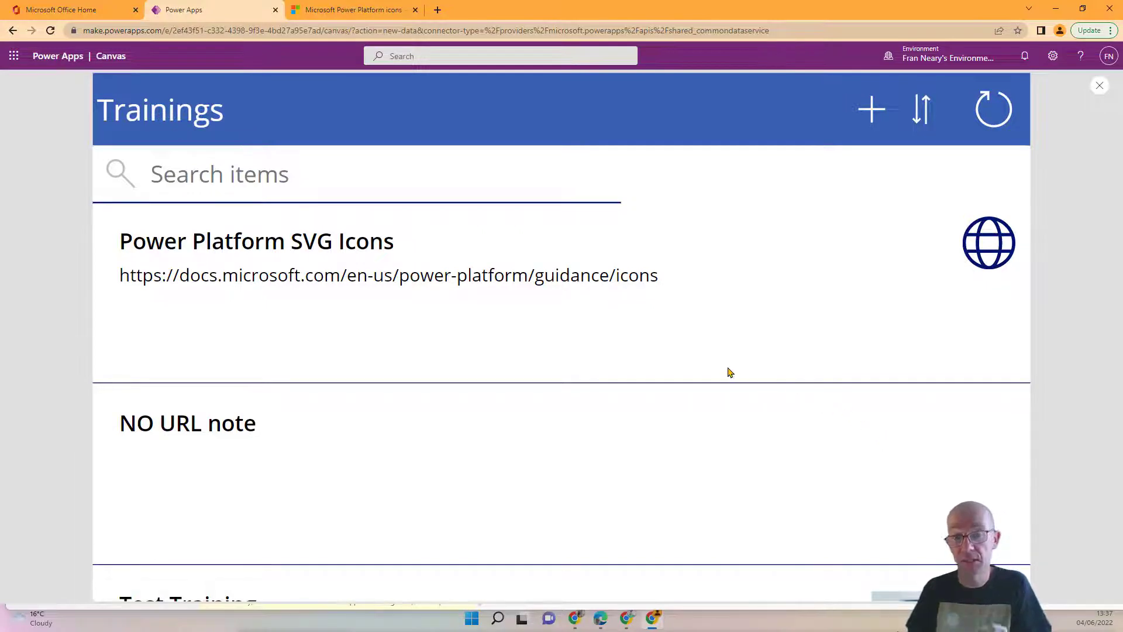
pyautogui.scroll(-3, 658, 333)
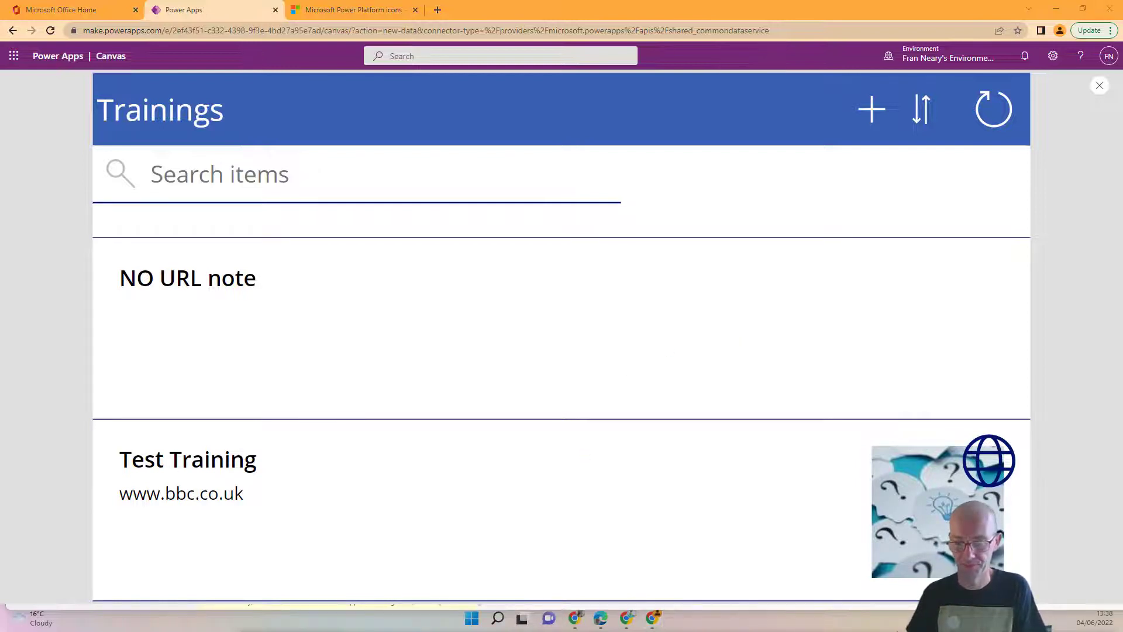
# - Search the trainings gallery for "test" and close the app preview
pyautogui.click(285, 160)
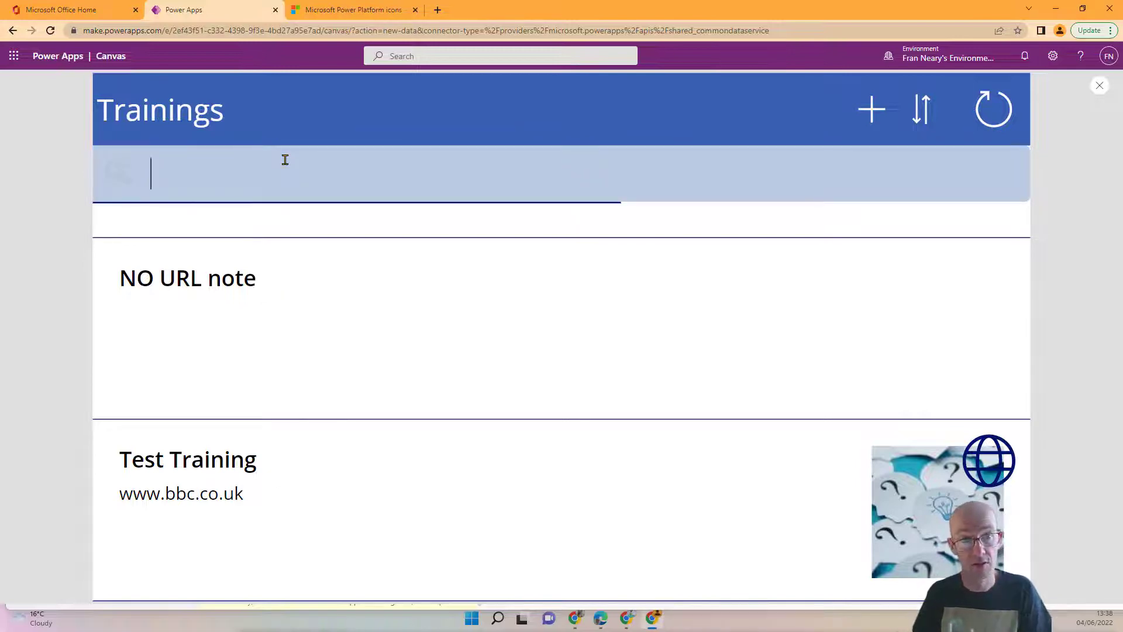
pyautogui.write('test')
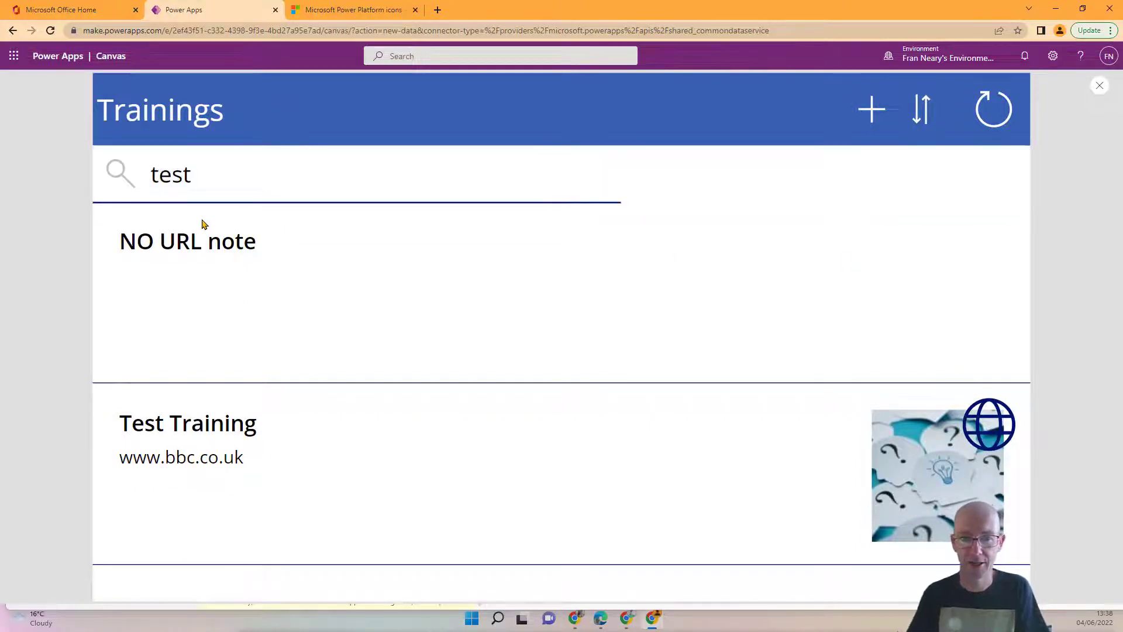
pyautogui.click(1099, 86)
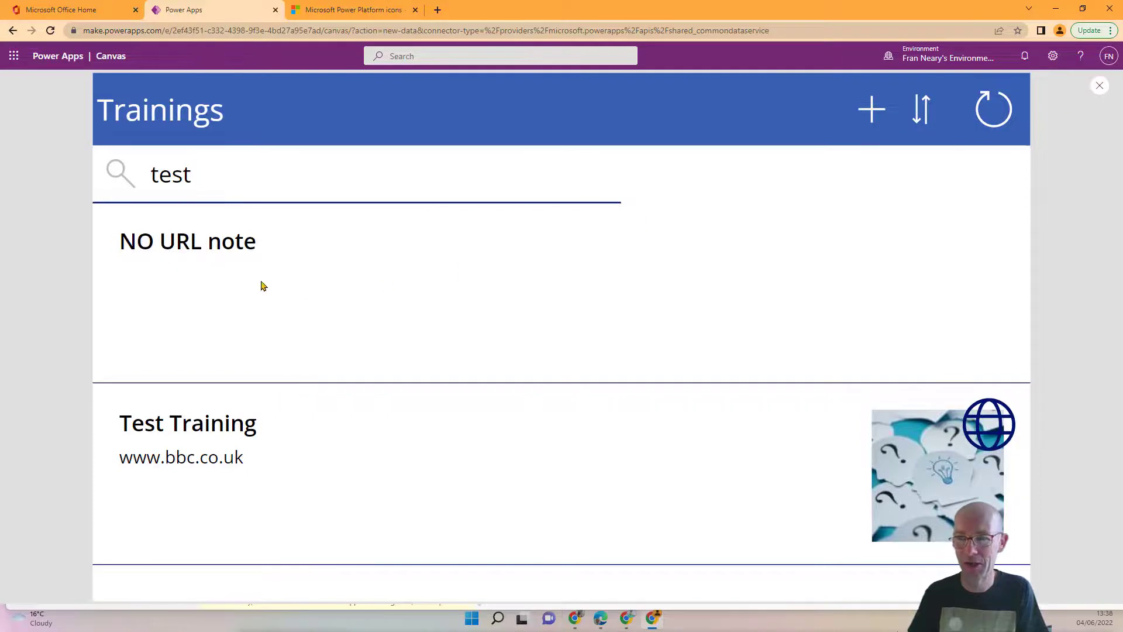
pyautogui.click(673, 381)
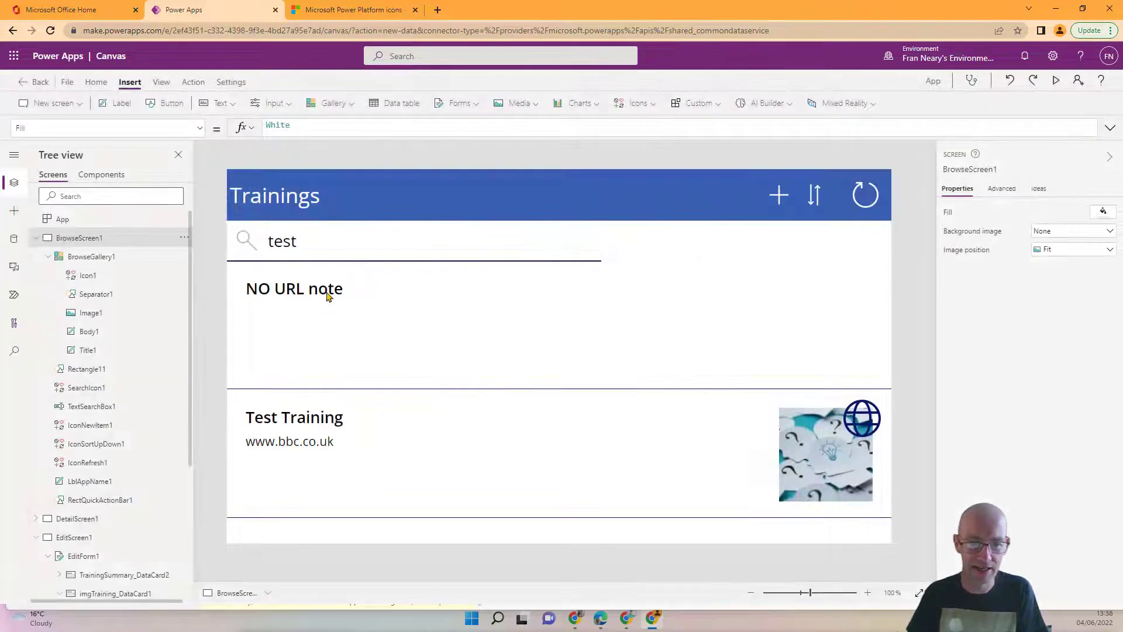
# - Duplicate the gallery's title label and place the copy below the original at X 32, Y 94
pyautogui.click(312, 289)
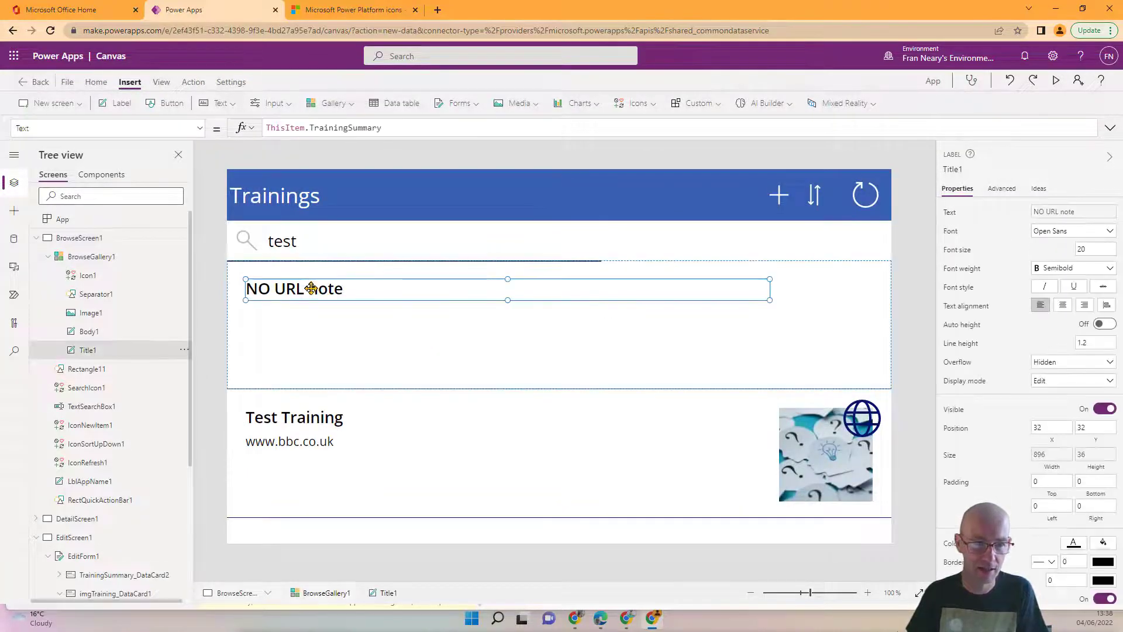
pyautogui.click(325, 337)
pyautogui.click(292, 288)
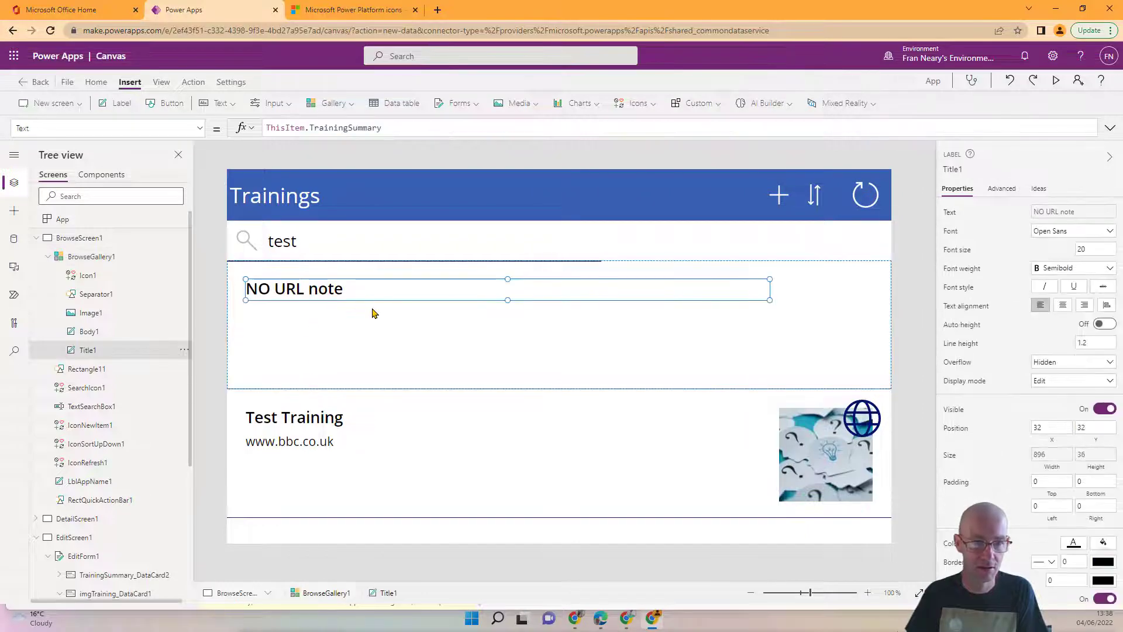
pyautogui.hotkey('ctrl', 'c')
pyautogui.hotkey('ctrl', 'v')
pyautogui.moveTo(366, 288); pyautogui.dragTo(364, 324)
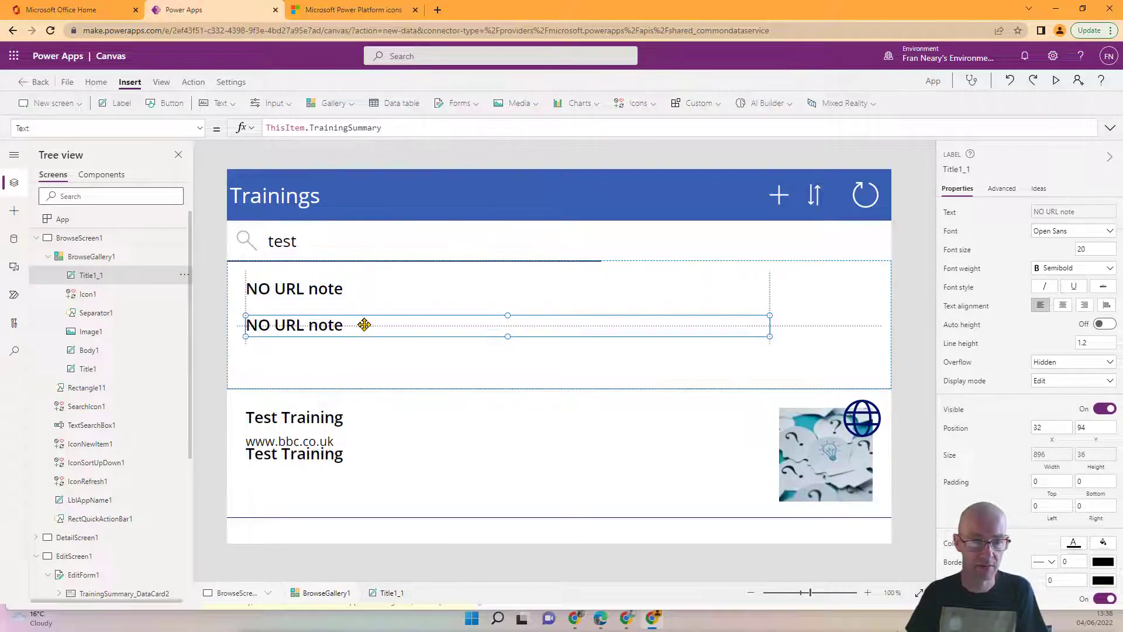
# - Set the copied label's Text property to ThisItem.Notes
pyautogui.click(349, 121)
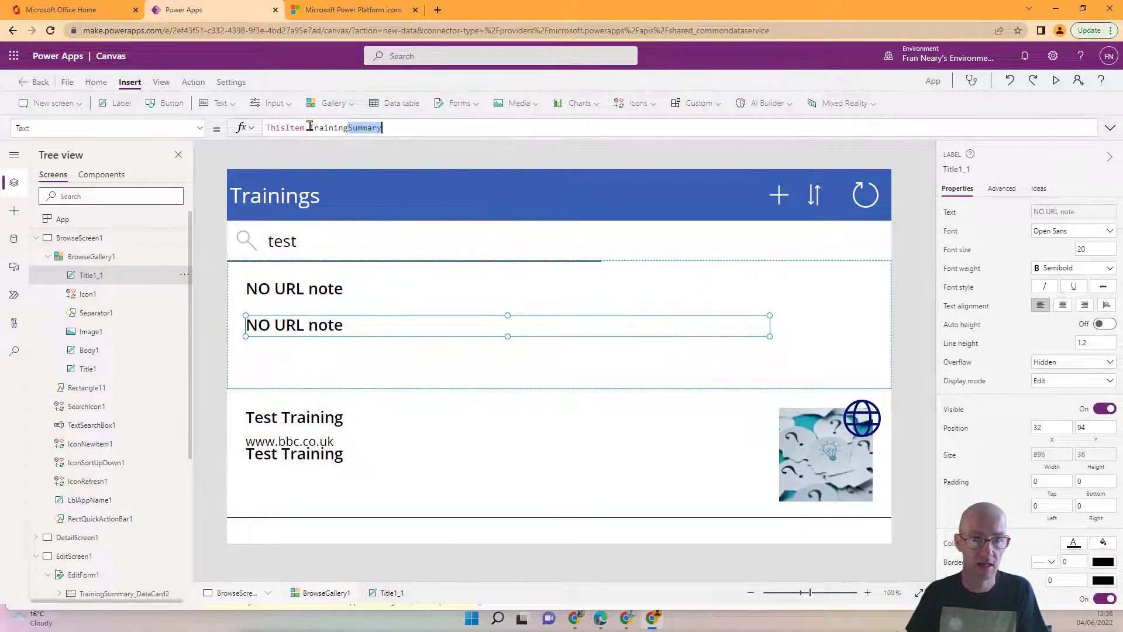
pyautogui.doubleClick(391, 126)
pyautogui.write('note')
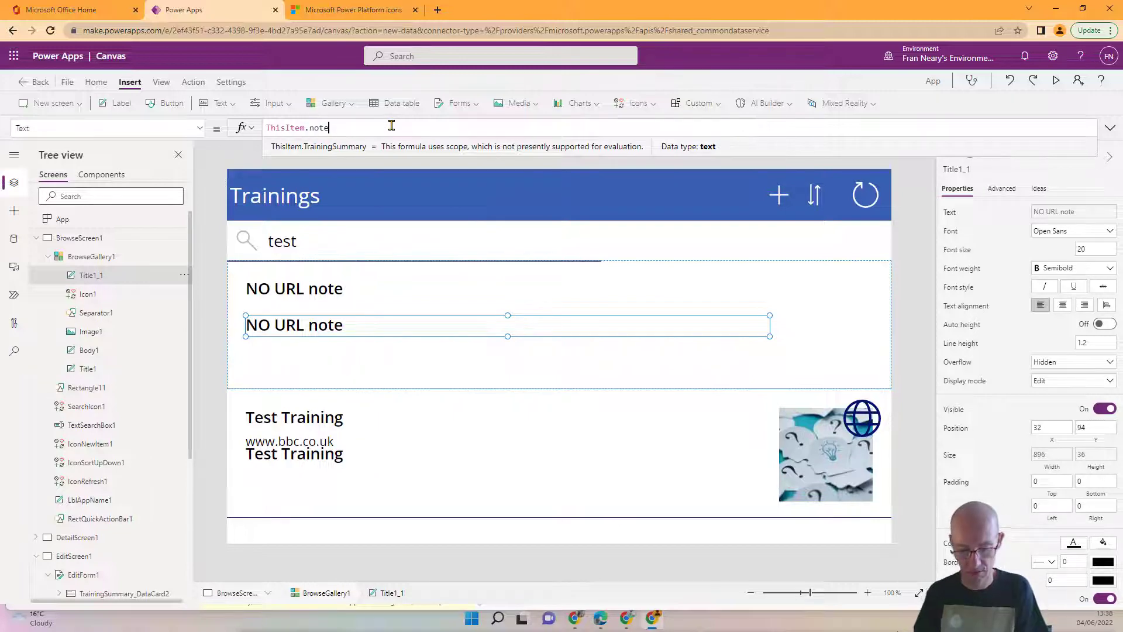
pyautogui.click(287, 148)
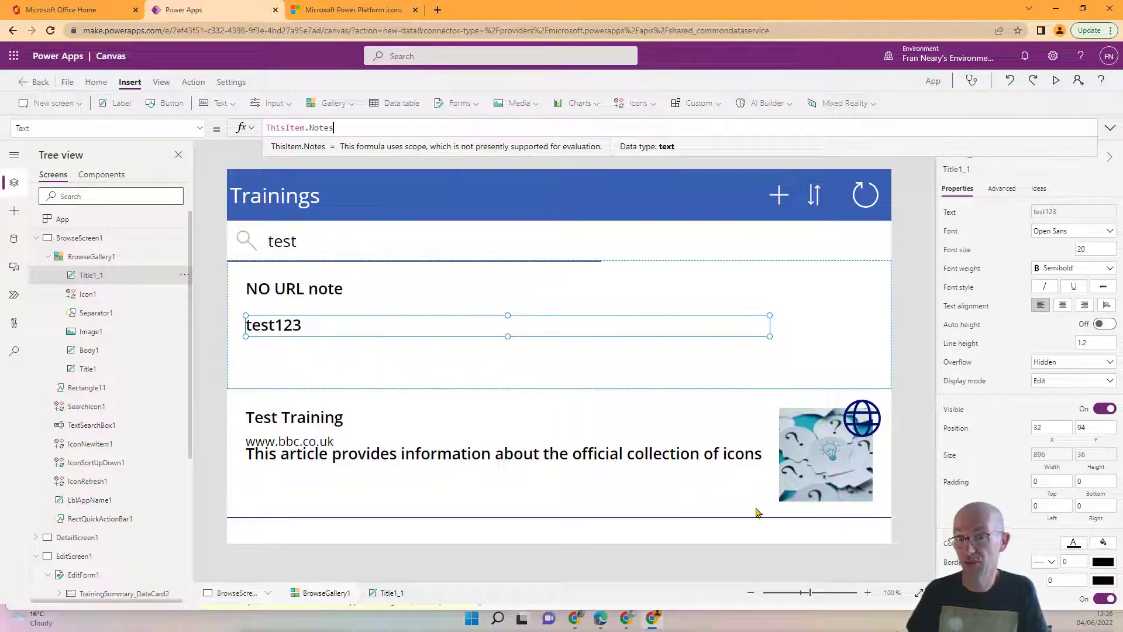
# - Examine the full Items formula of the browse gallery, including its search and sort columns
pyautogui.click(748, 530)
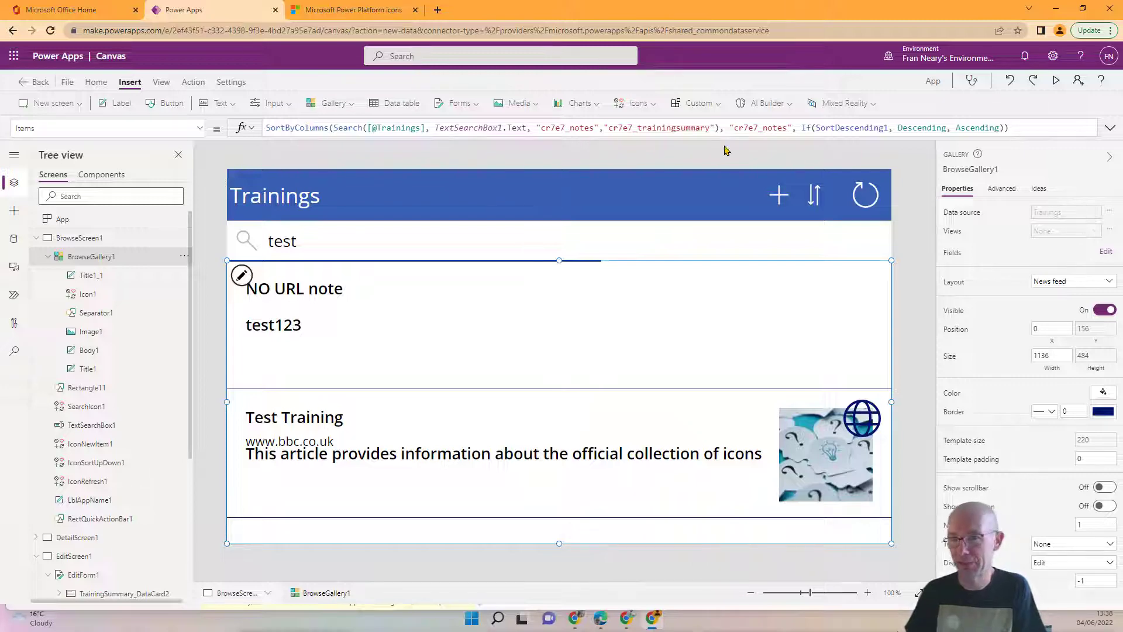
pyautogui.click(1110, 128)
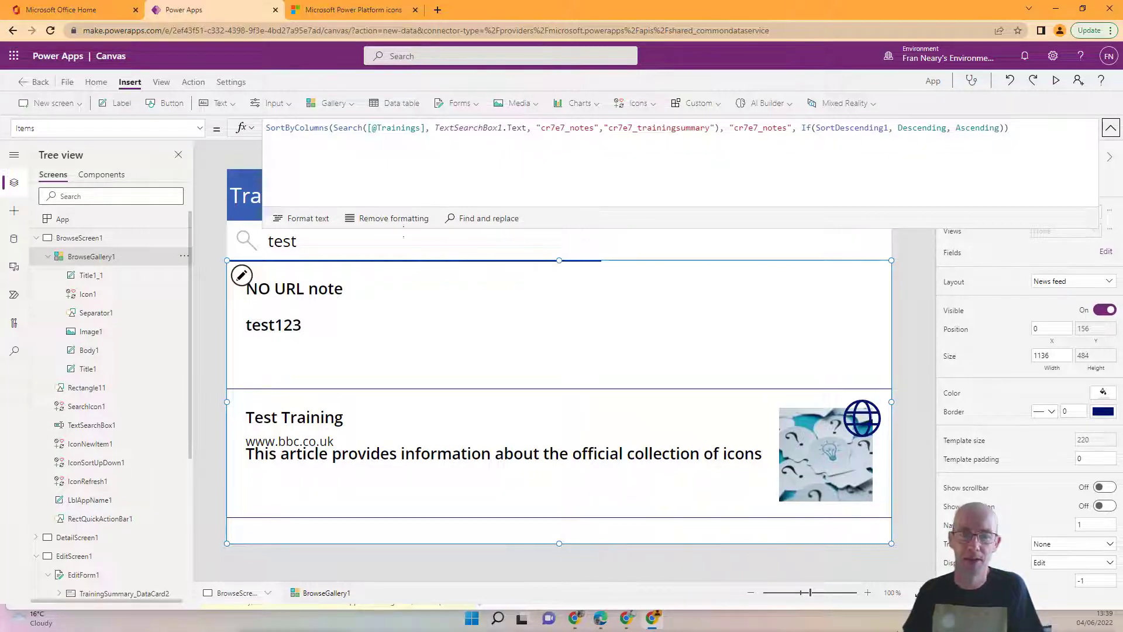
pyautogui.click(368, 250)
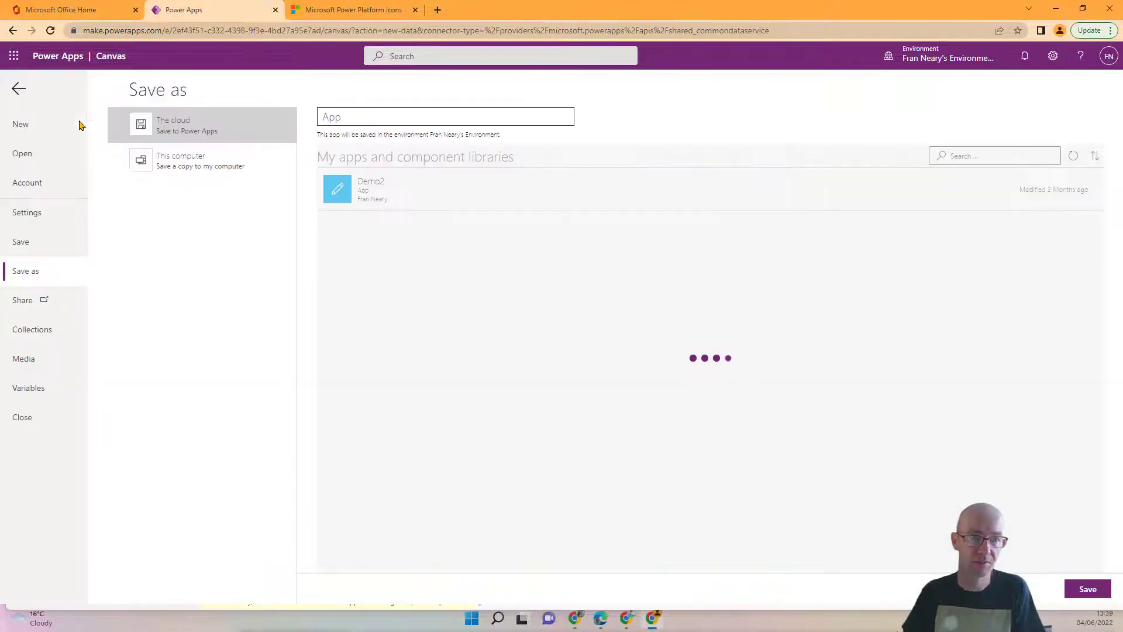
# - Save the app to the cloud under the name DemoTraining
pyautogui.click(68, 82)
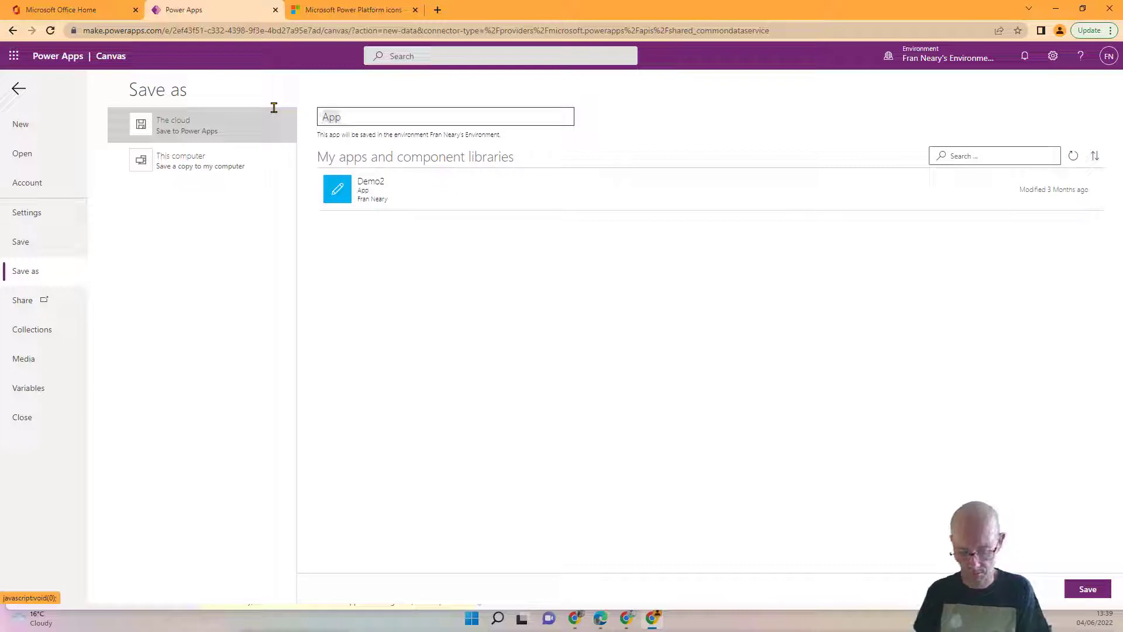
pyautogui.write('Demoe')
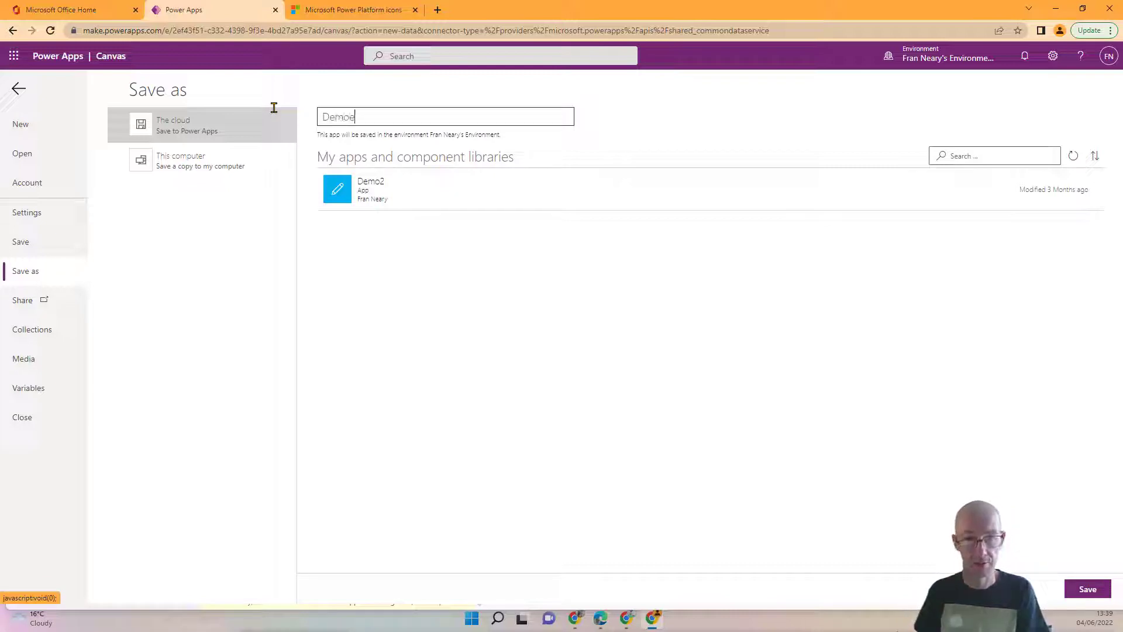
pyautogui.press('BackSpace')
pyautogui.write('Training')
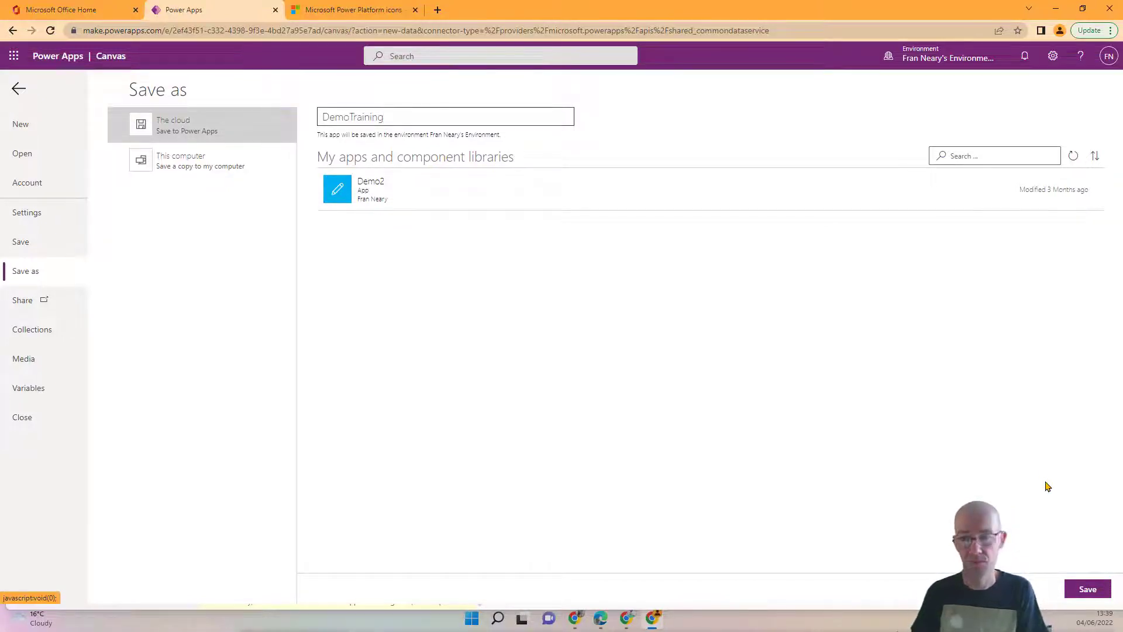
pyautogui.click(1087, 590)
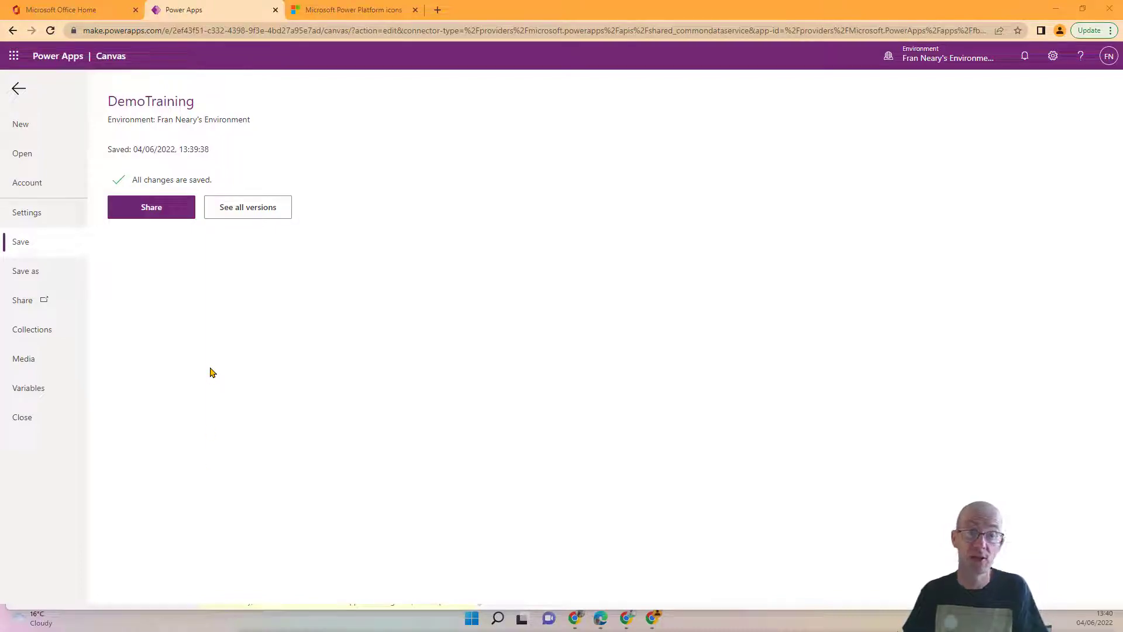
# - View the saved app's version list and return to the browse screen in the editor
pyautogui.click(238, 208)
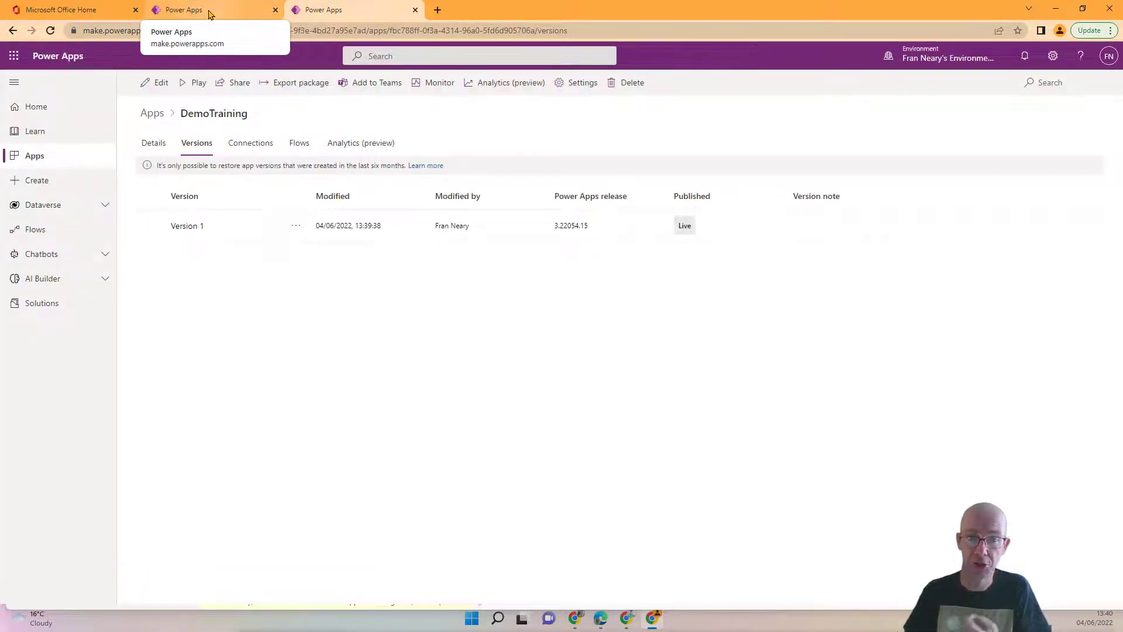
pyautogui.click(210, 13)
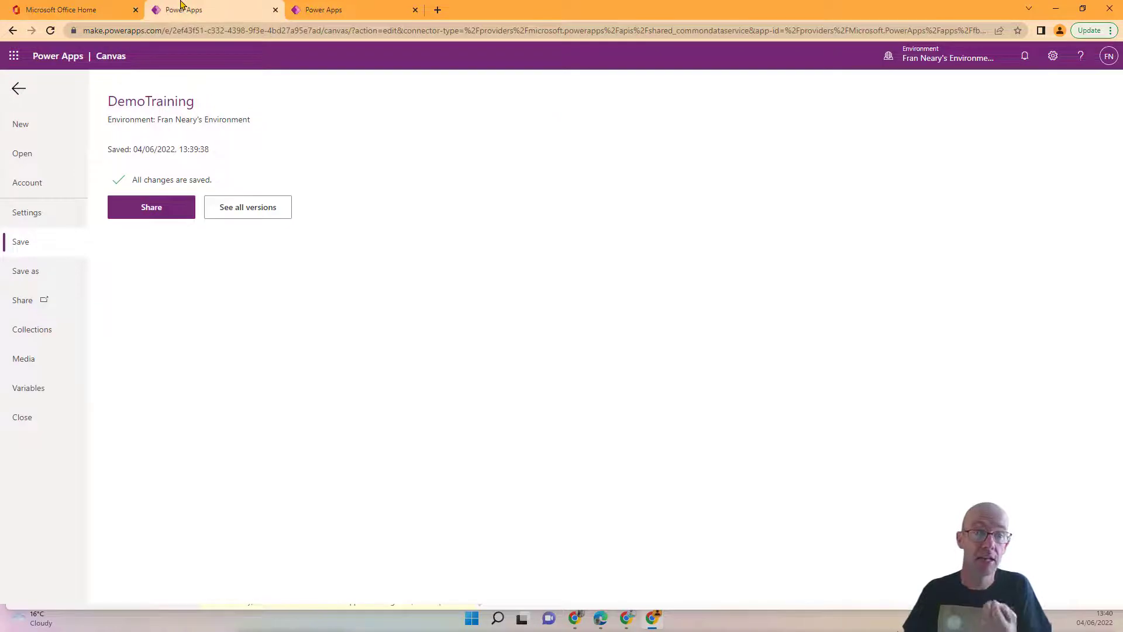
pyautogui.click(17, 91)
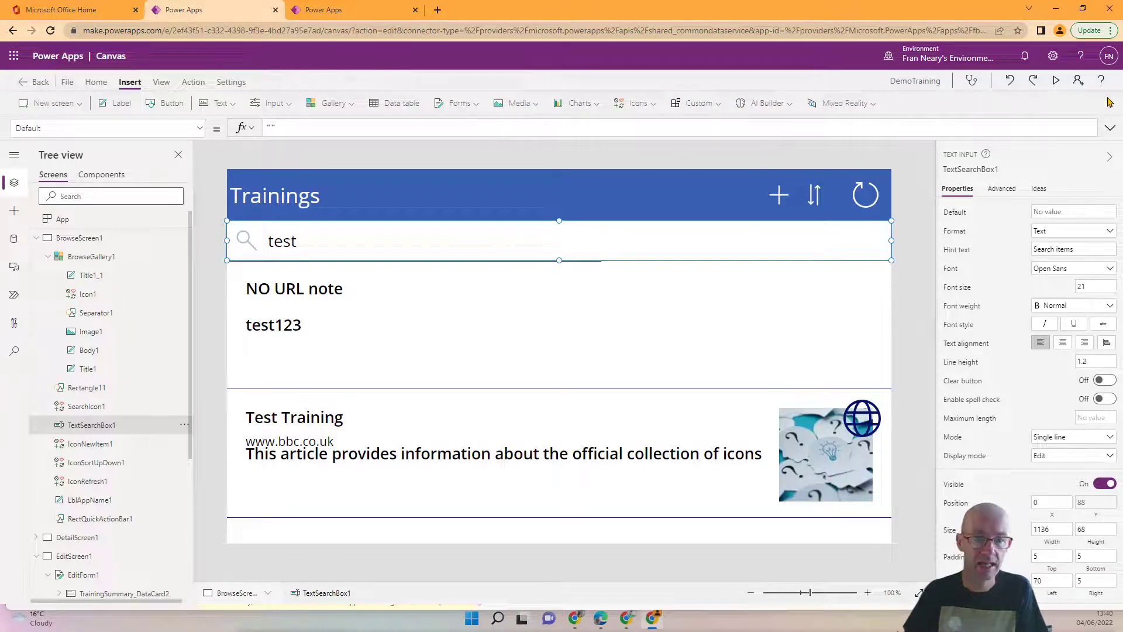
# - Move the header's add icon to X 872, save the app again and refresh its version list
pyautogui.moveTo(778, 195); pyautogui.dragTo(762, 195)
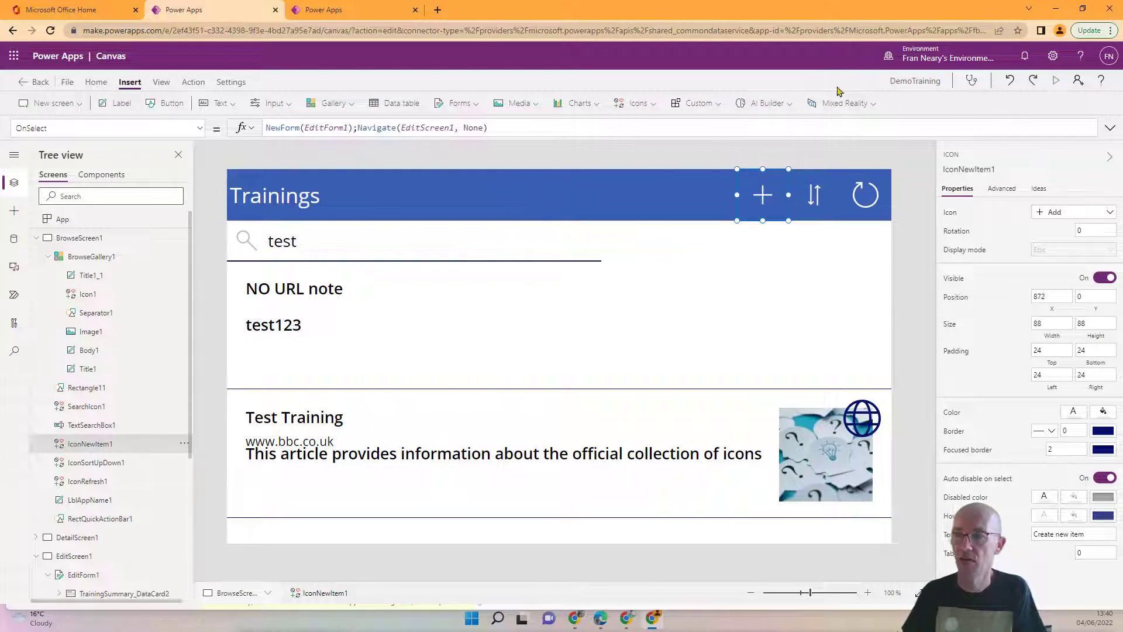
pyautogui.click(82, 82)
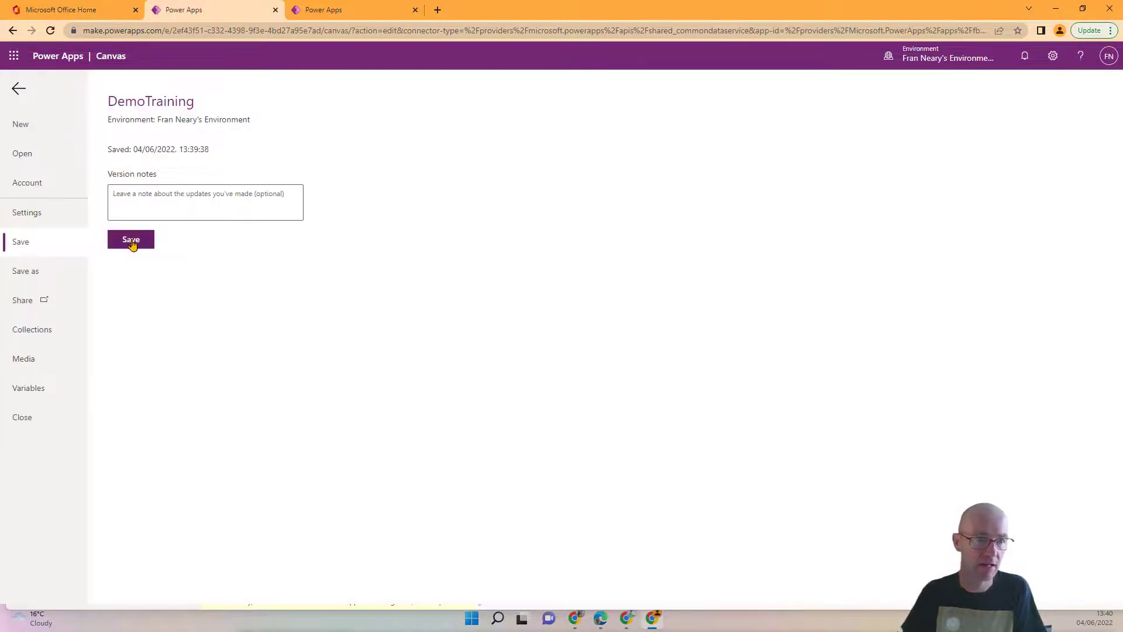
pyautogui.click(130, 238)
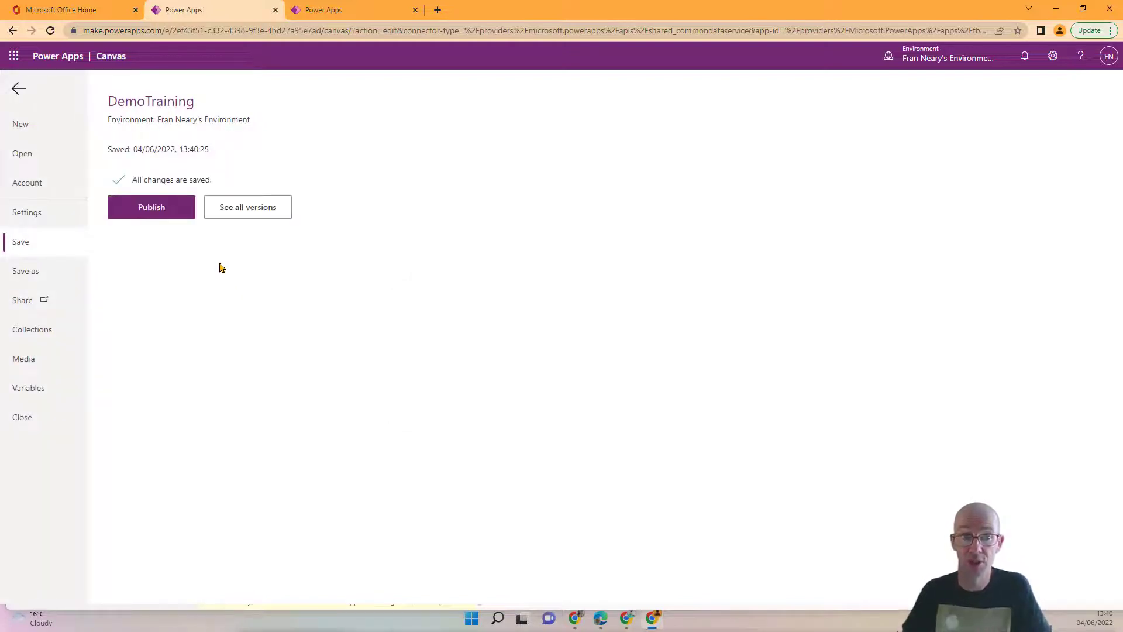
pyautogui.click(316, 10)
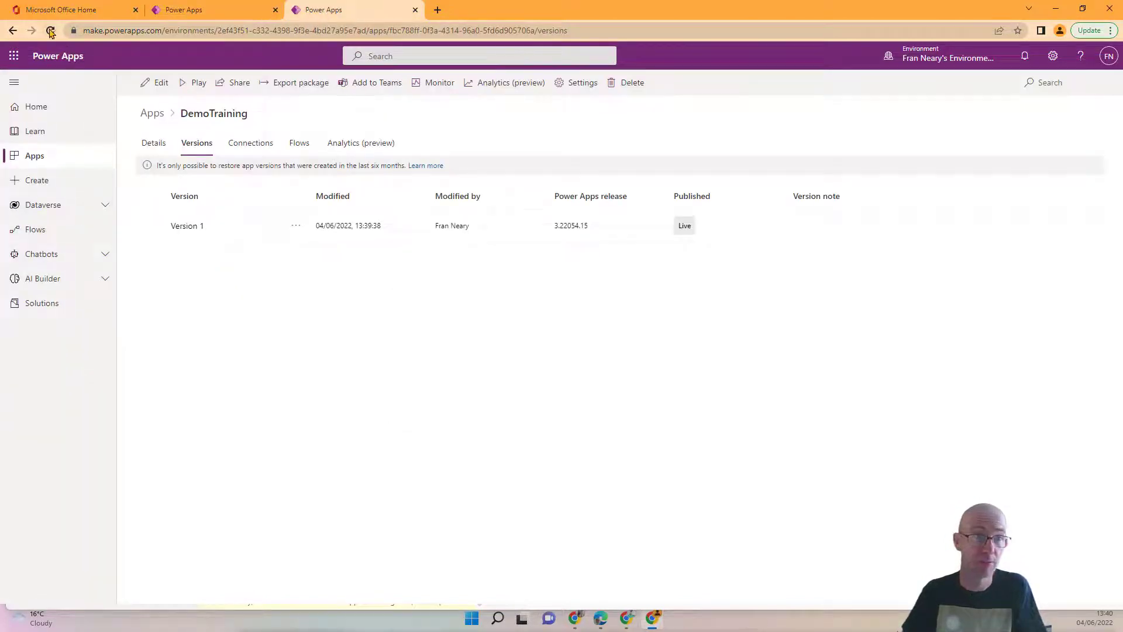
pyautogui.click(51, 31)
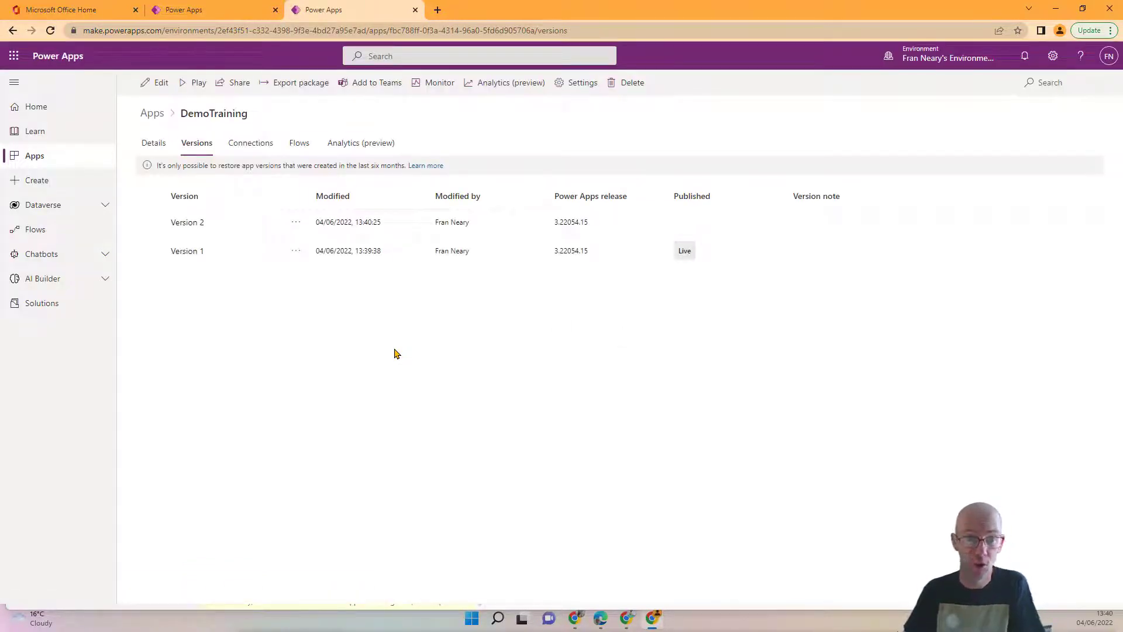
# - Publish the latest saved version of DemoTraining and refresh the version list
pyautogui.click(217, 10)
pyautogui.click(151, 208)
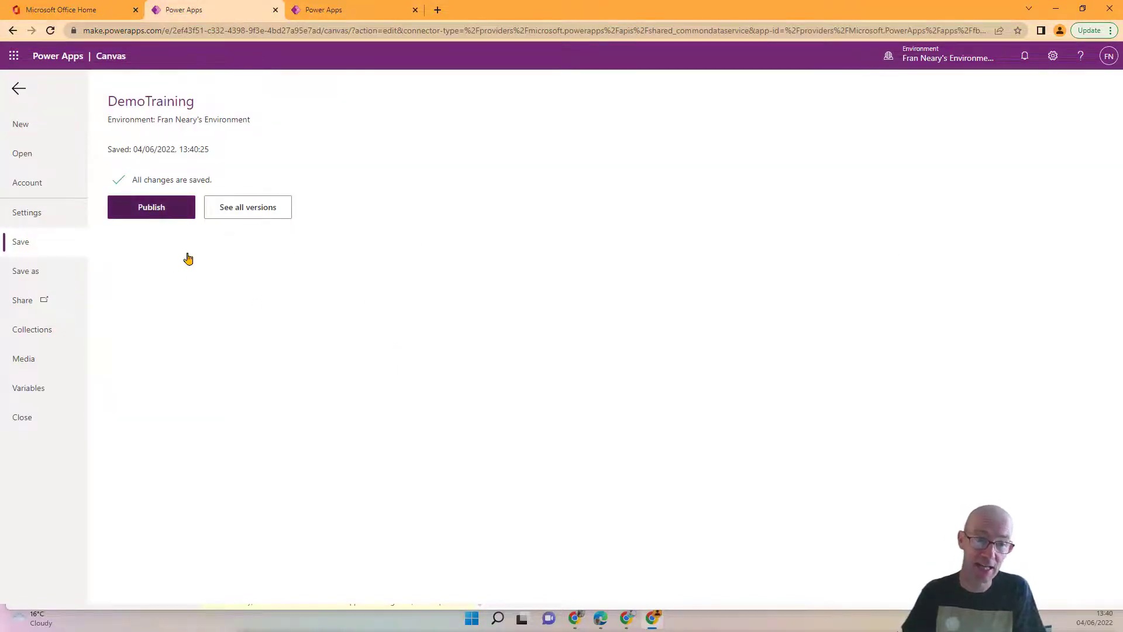
pyautogui.click(582, 410)
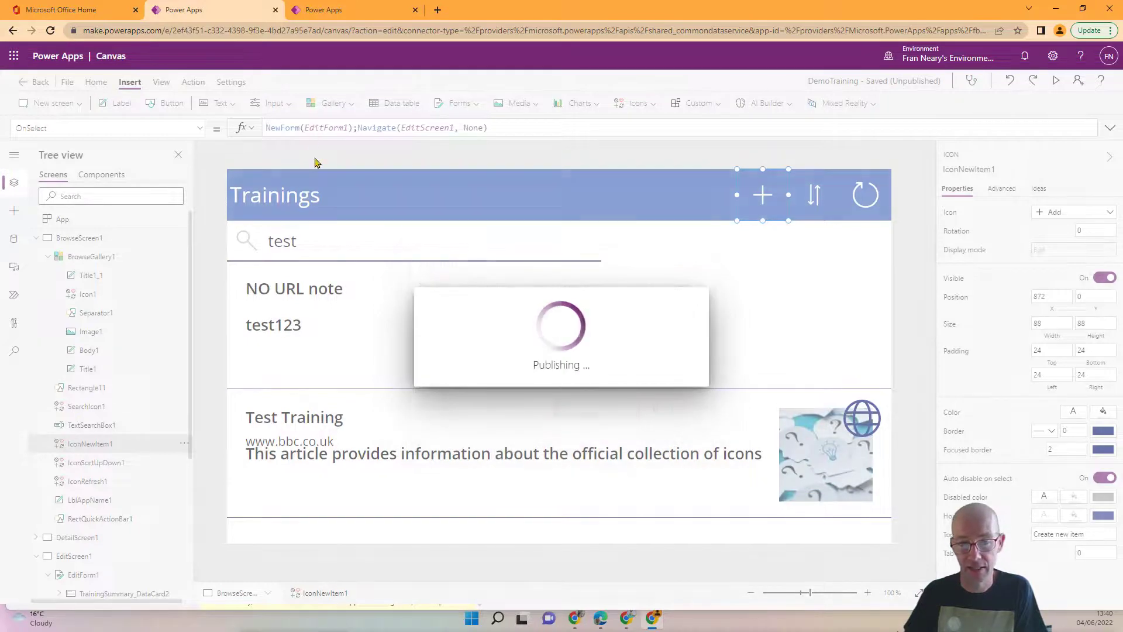
pyautogui.click(333, 11)
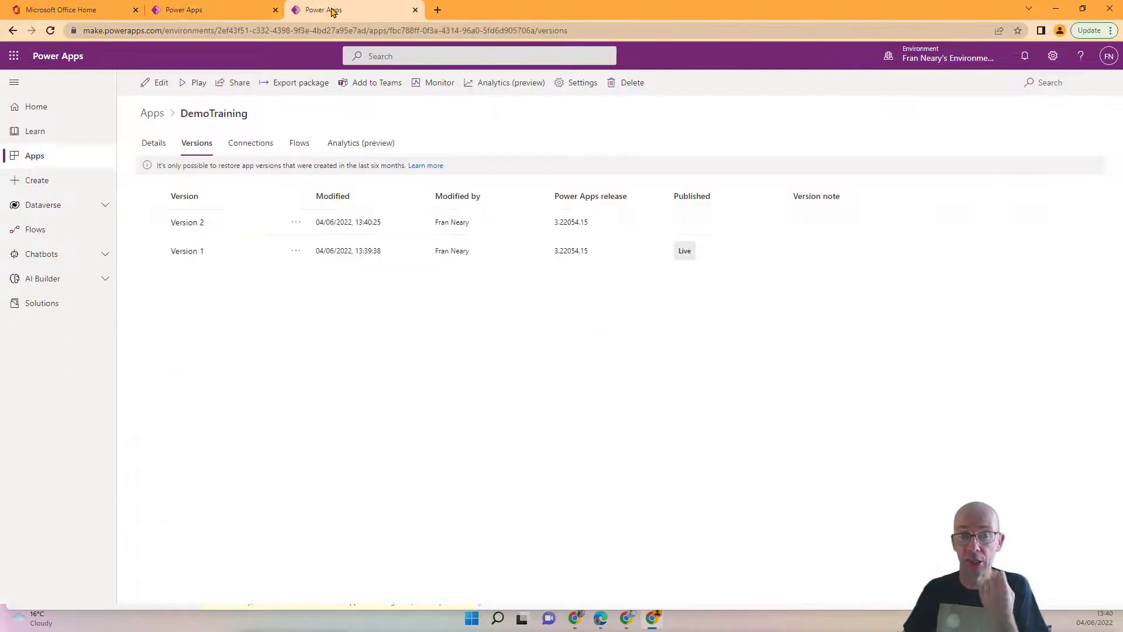
pyautogui.click(50, 32)
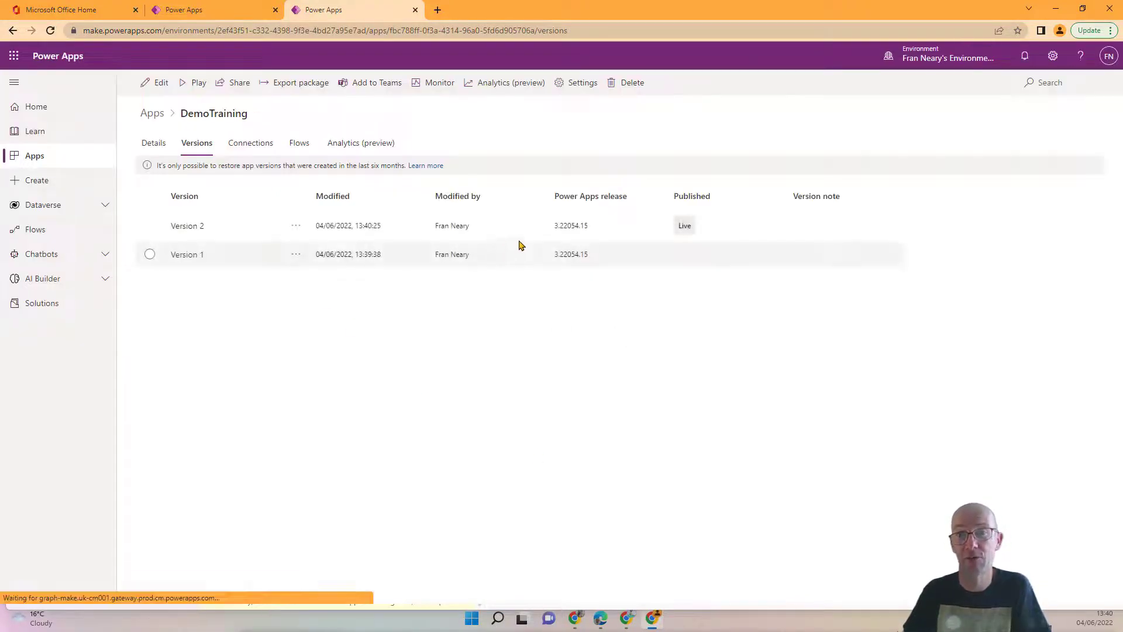
# - Open the sharing settings of DemoTraining from the editor and cancel without adding anyone
pyautogui.click(237, 13)
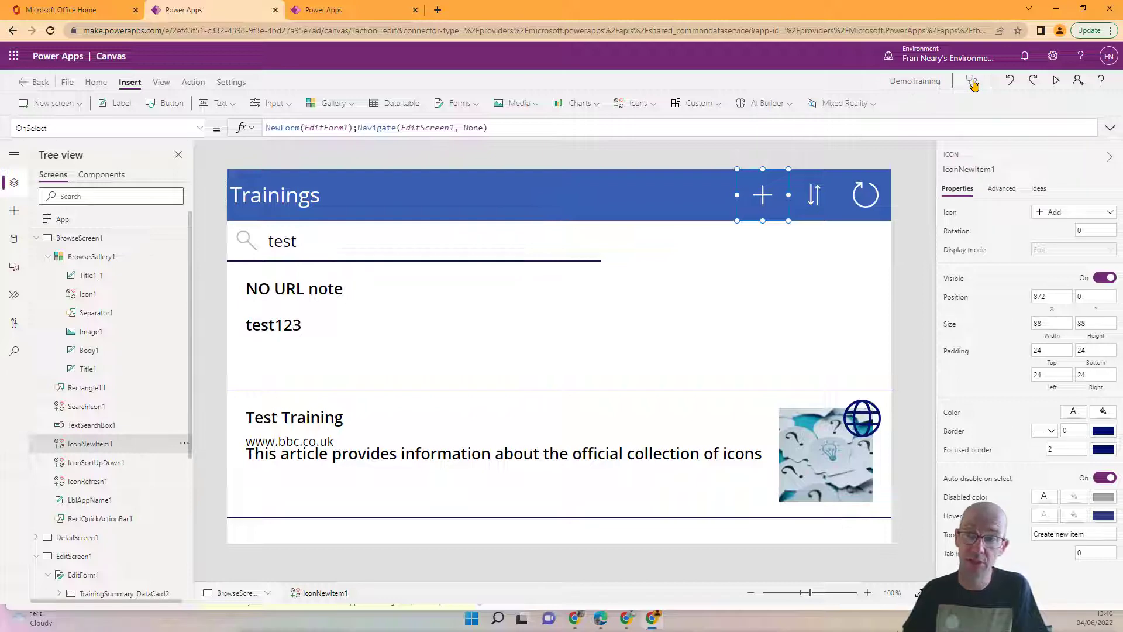
pyautogui.click(1079, 82)
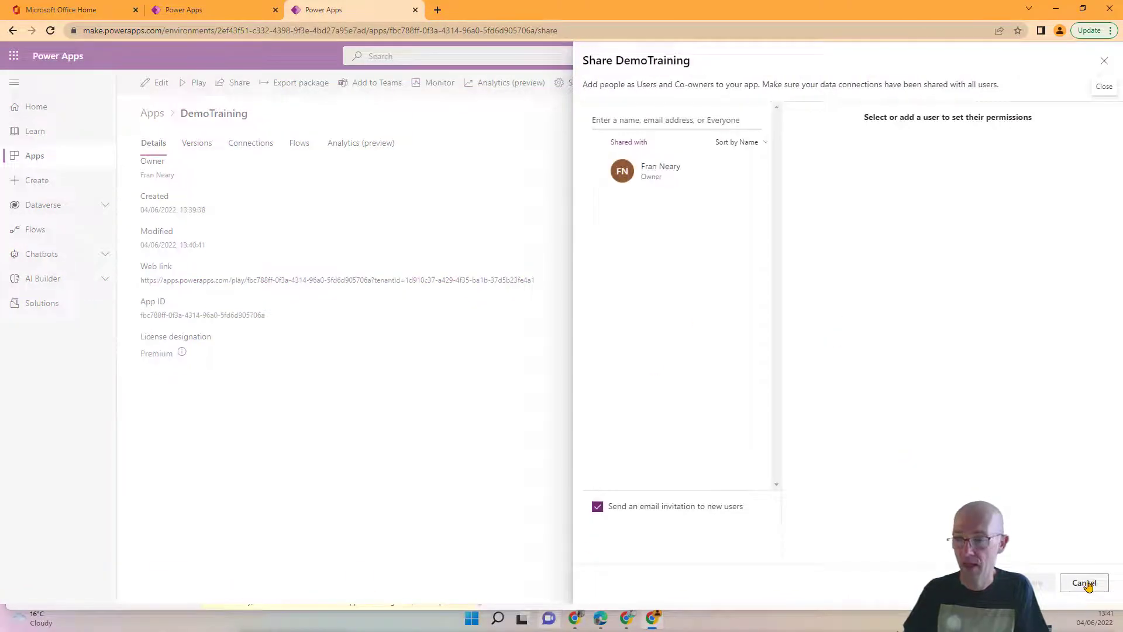
pyautogui.click(1085, 583)
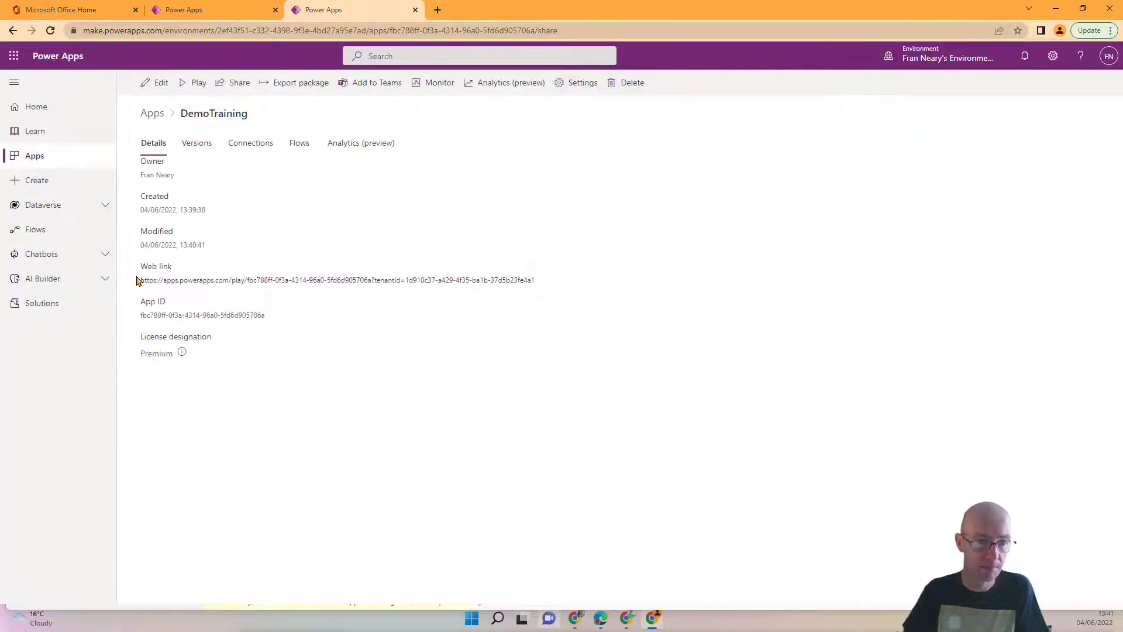
# - Copy the app's web link from its details and open it in a new browser tab
pyautogui.moveTo(141, 281); pyautogui.dragTo(549, 289)
pyautogui.hotkey('ctrl', 'c')
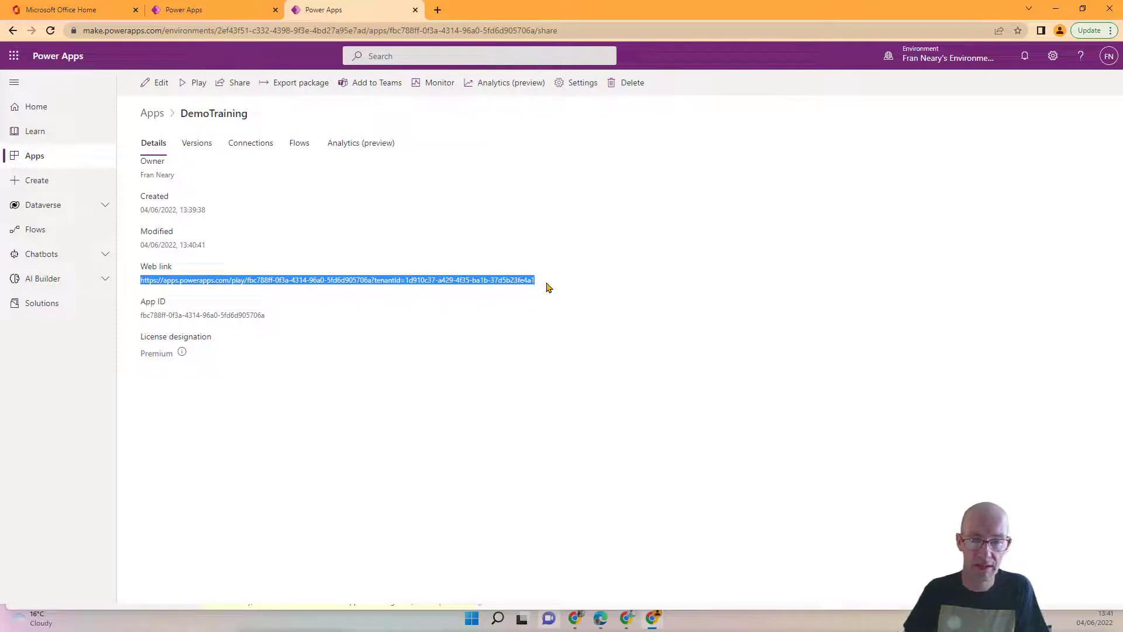
pyautogui.click(436, 10)
pyautogui.hotkey('ctrl', 'v')
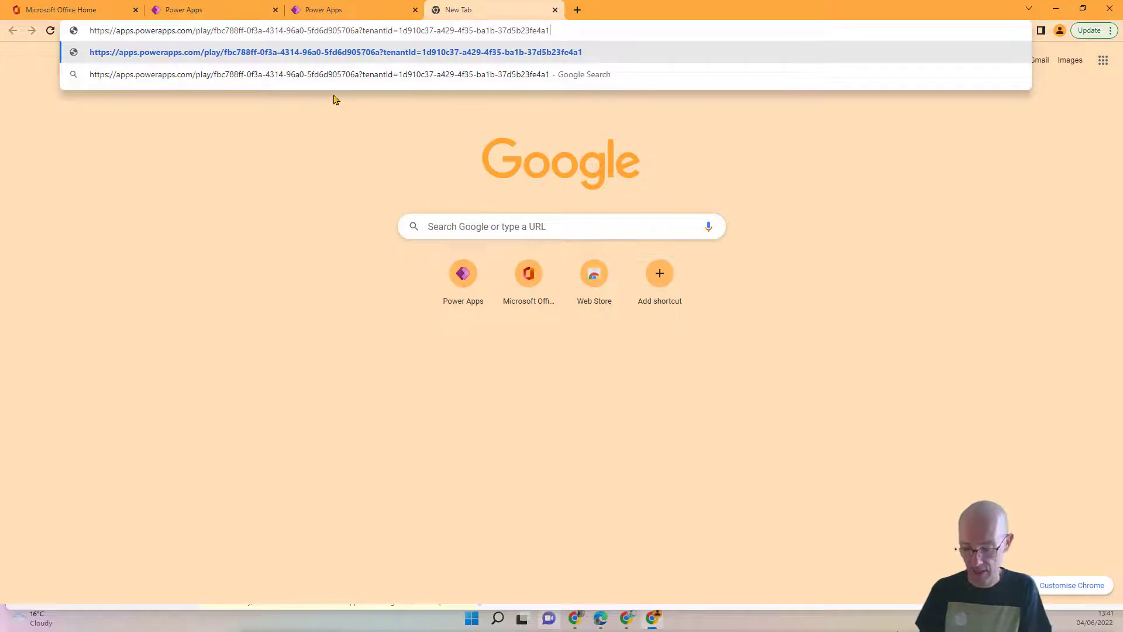
pyautogui.press('Return')
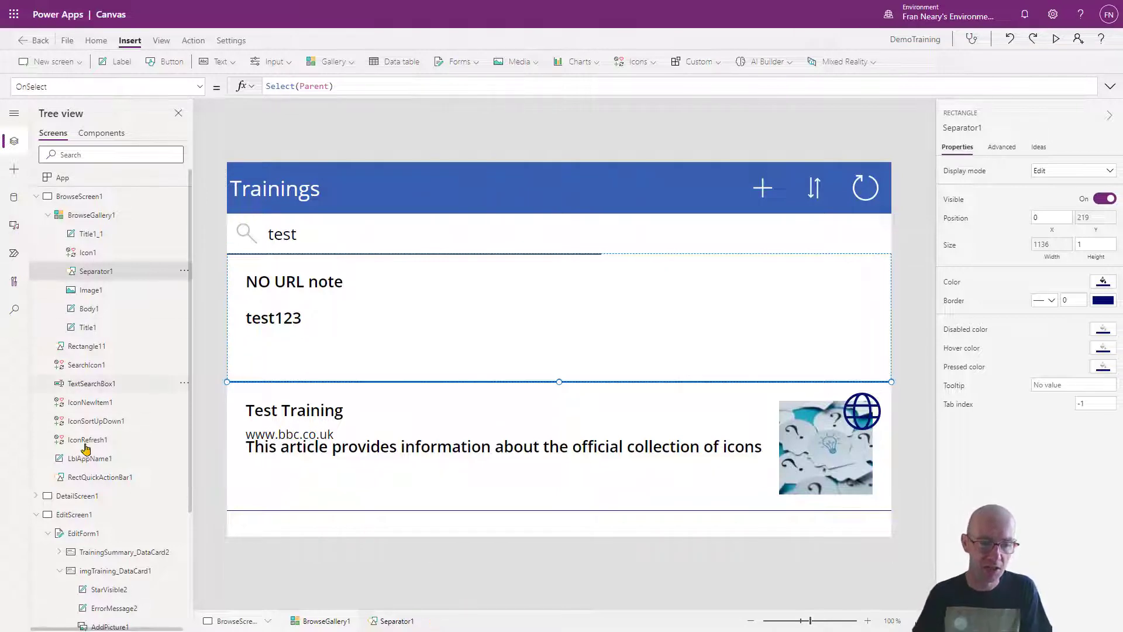
# - View EditScreen1 in the app editor and return to BrowseScreen1
pyautogui.click(83, 517)
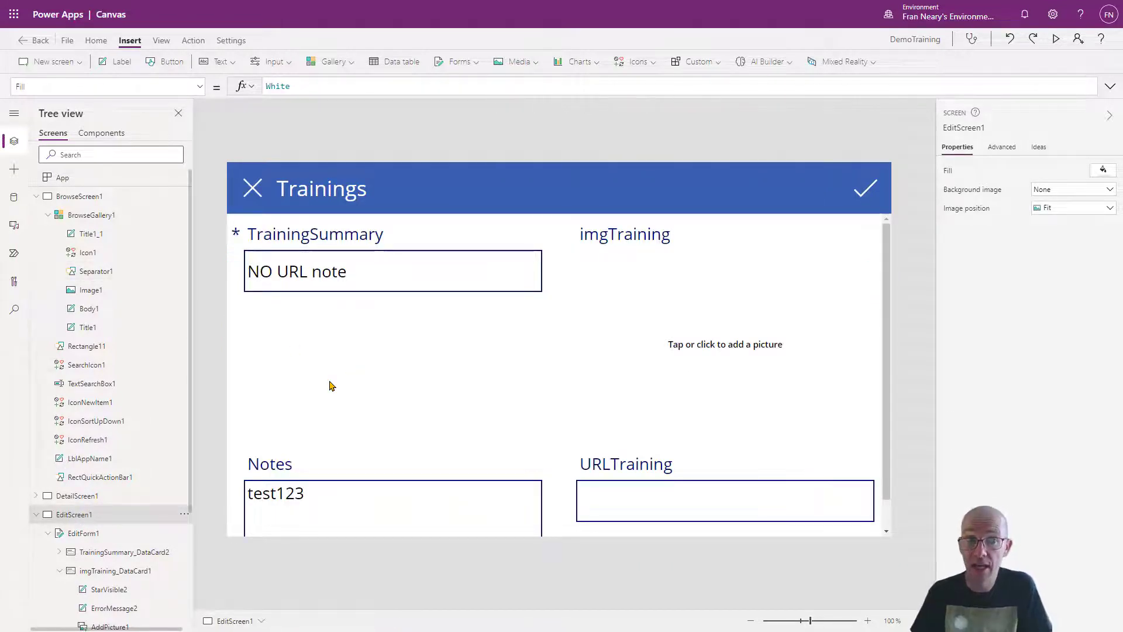
pyautogui.click(106, 198)
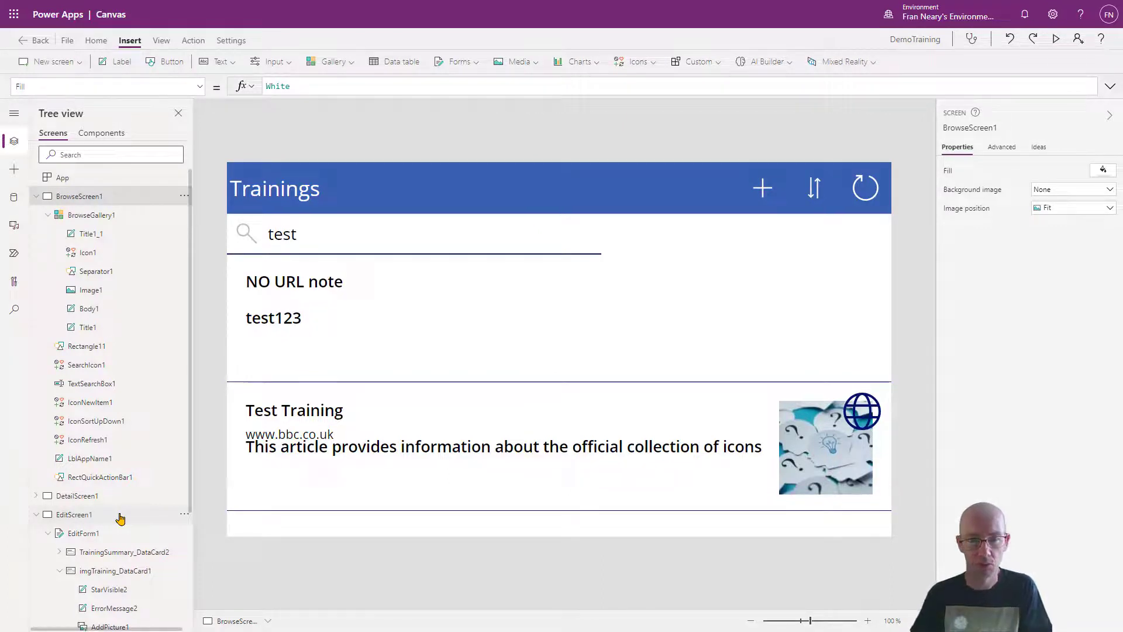
pyautogui.click(864, 247)
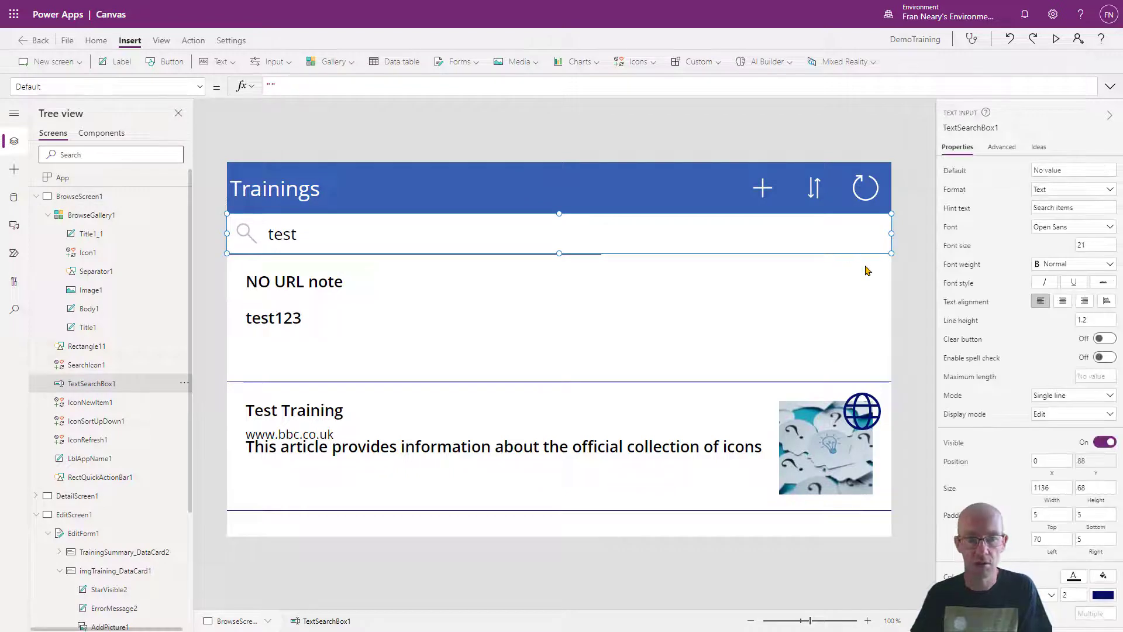
# - Insert a Right arrow icon into the browse gallery's item template
pyautogui.click(867, 286)
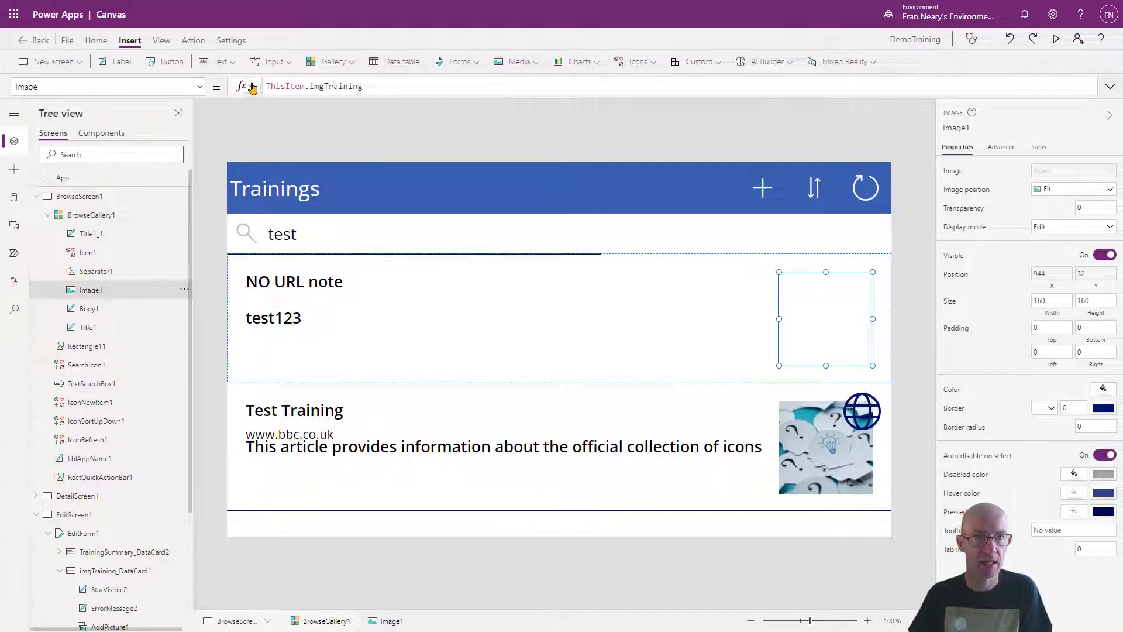
pyautogui.click(654, 67)
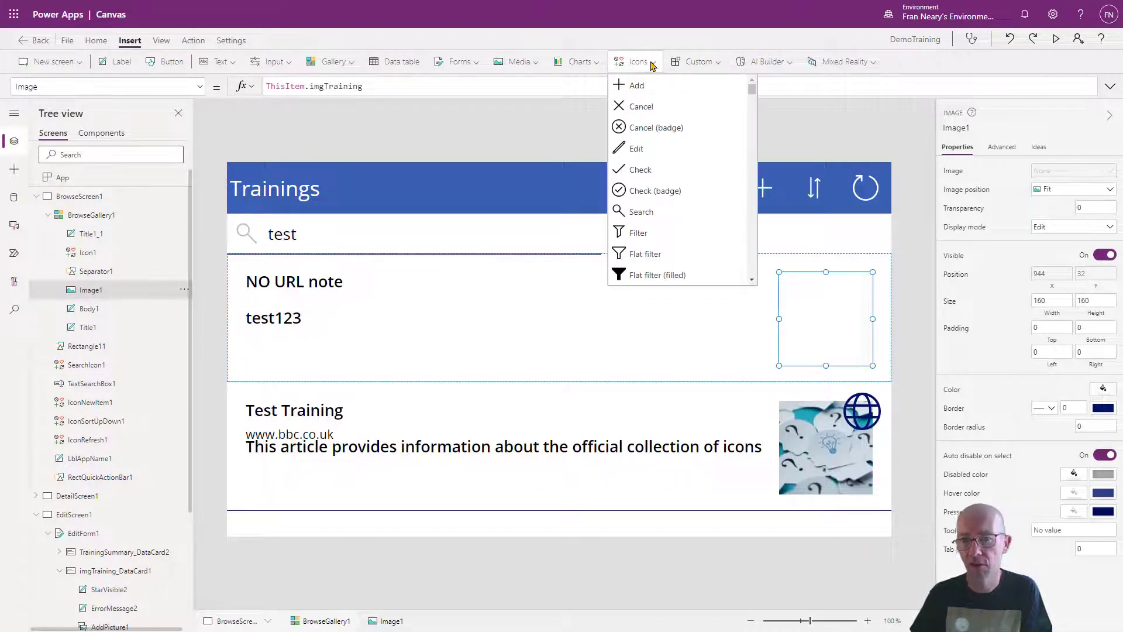
pyautogui.scroll(-3, 690, 151)
pyautogui.scroll(-10, 690, 151)
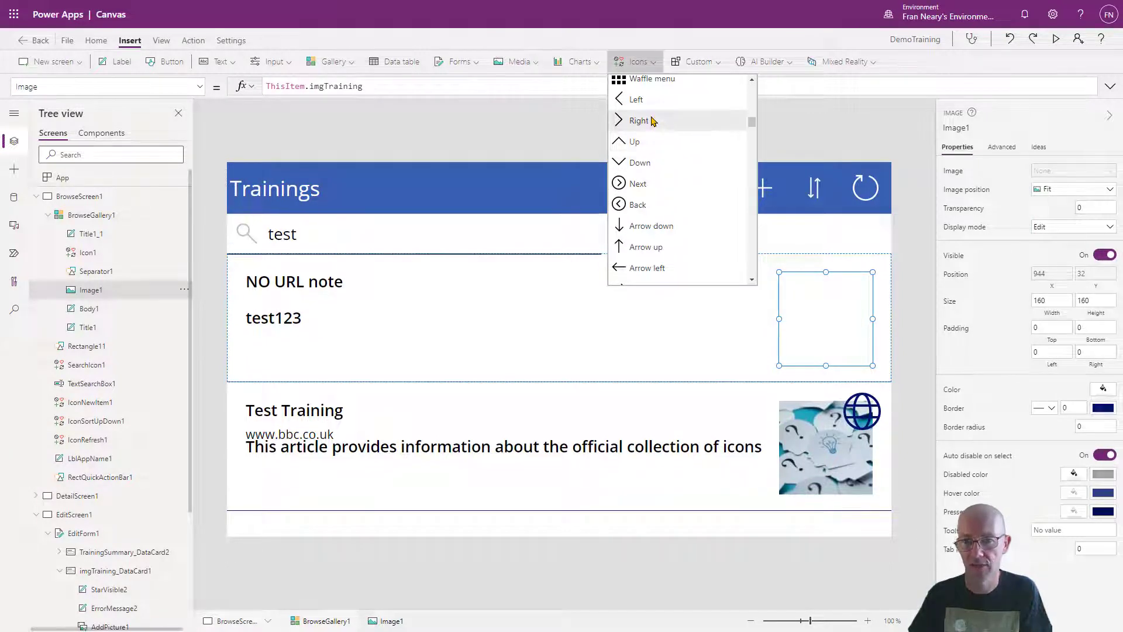
pyautogui.click(648, 120)
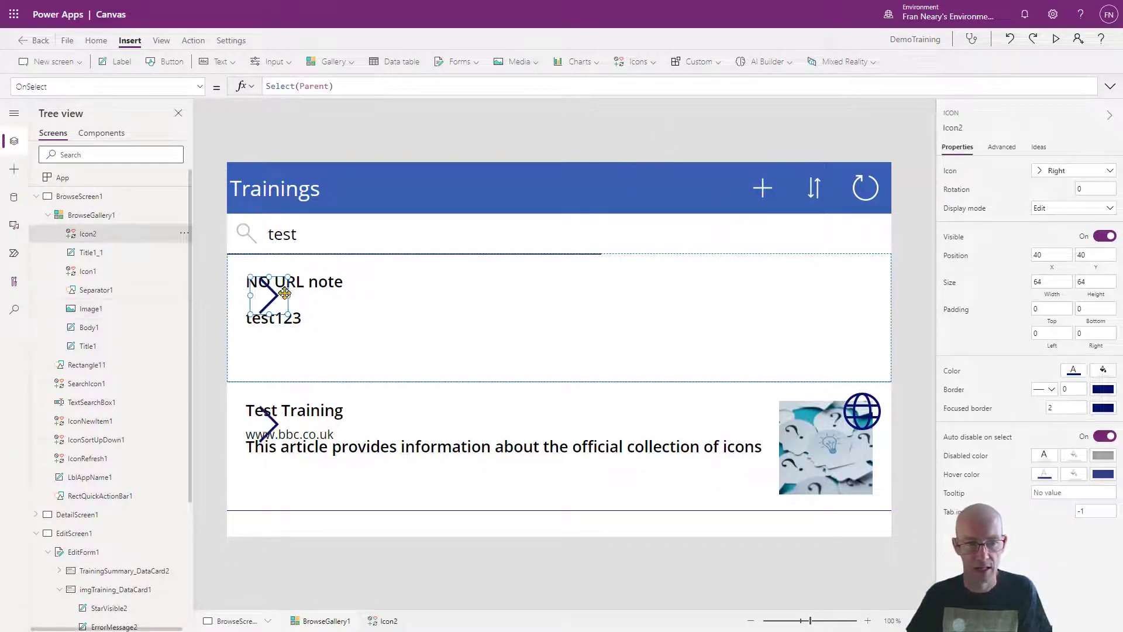
# - Place the arrow icon in the upper-right corner of the gallery item at X 1086, Y 0, sized about 32 by 45
pyautogui.moveTo(270, 294); pyautogui.dragTo(888, 253)
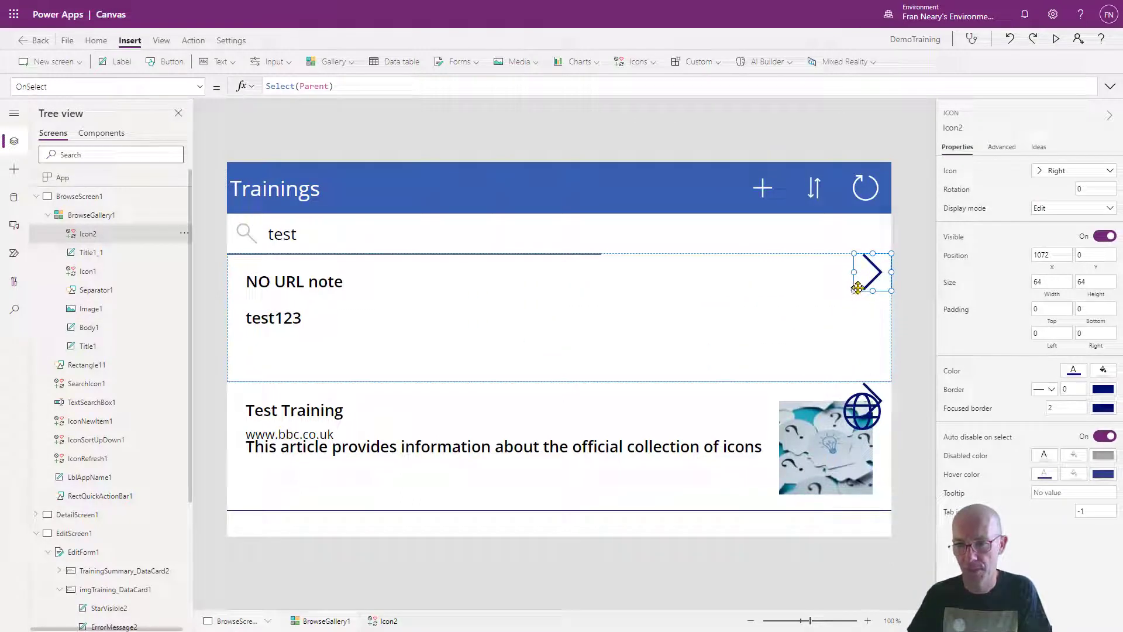
pyautogui.moveTo(854, 291); pyautogui.dragTo(870, 267)
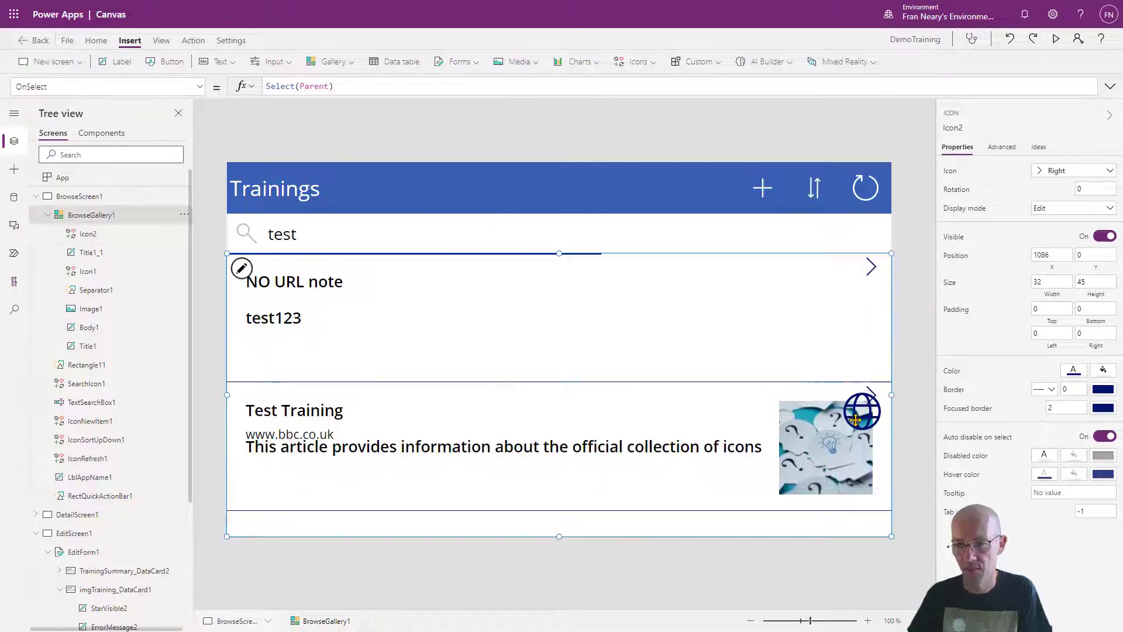
pyautogui.click(870, 266)
pyautogui.click(870, 266)
pyautogui.click(855, 305)
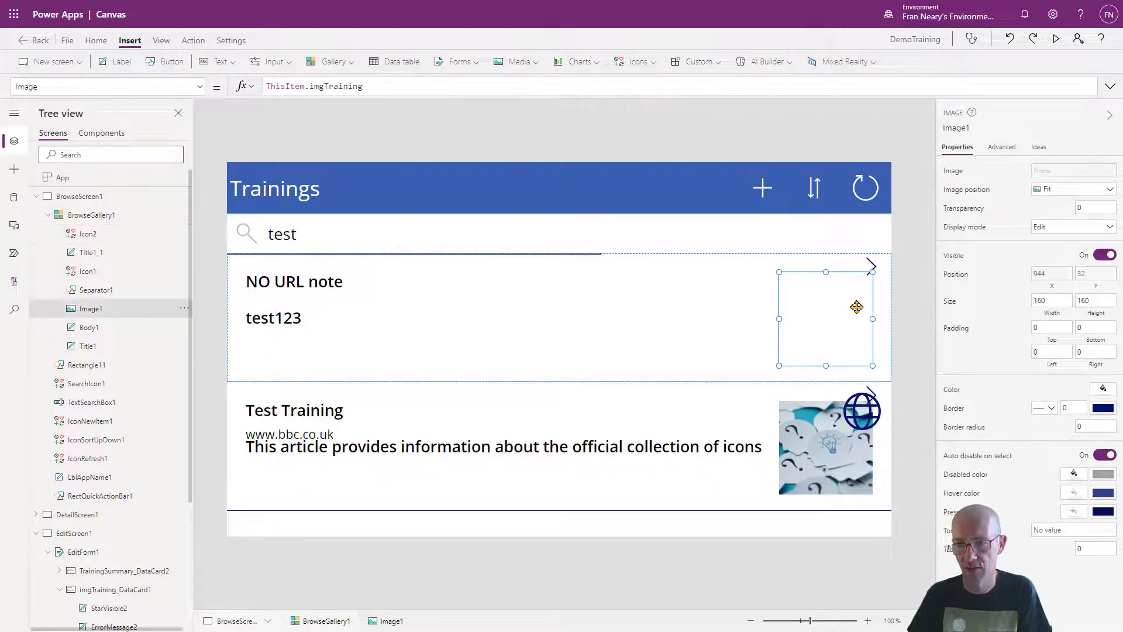
# - Shrink the globe icon in the gallery item template so it sits directly below the arrow icon, clear of it
pyautogui.click(94, 272)
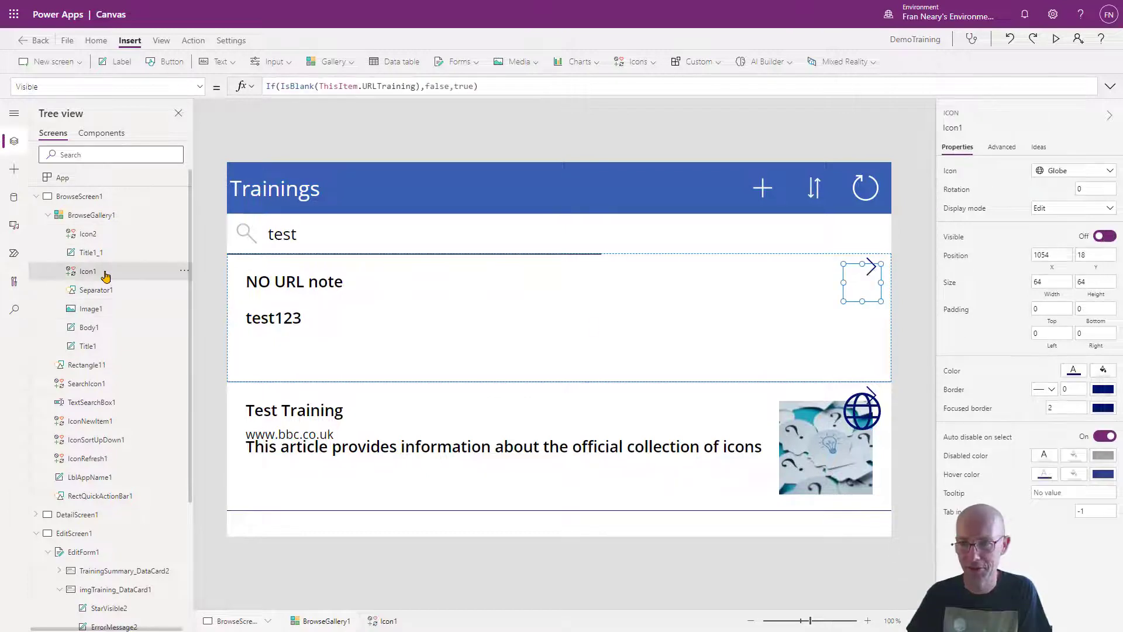
pyautogui.moveTo(846, 266); pyautogui.dragTo(865, 282)
pyautogui.click(835, 447)
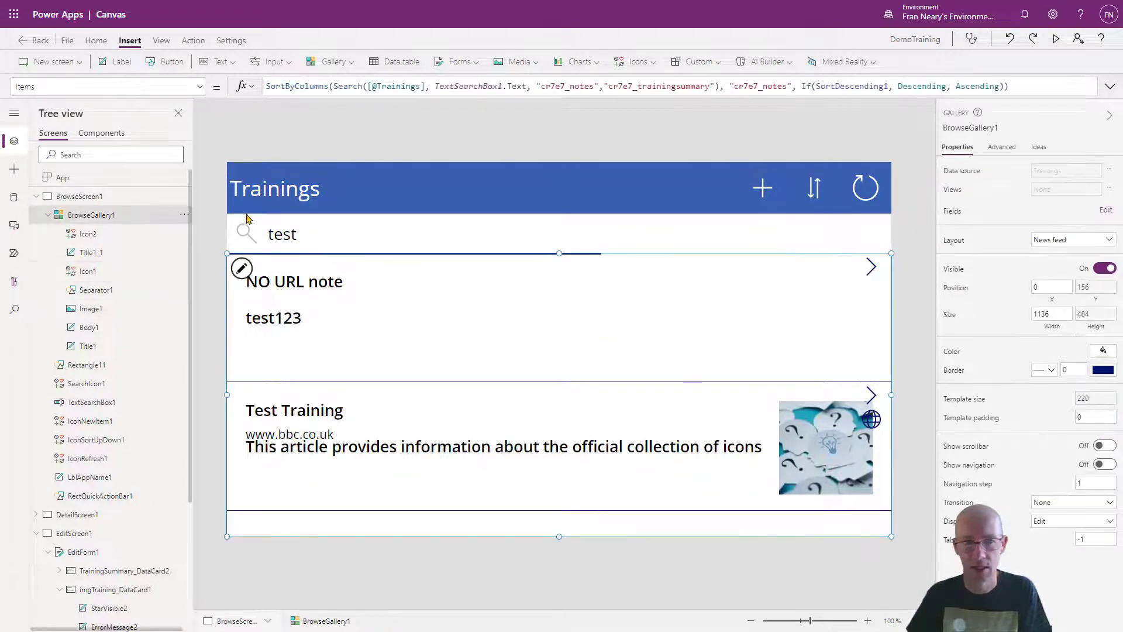
# - Move the gallery item's image left to X 912 and narrow the notes label so it ends before the image
pyautogui.click(99, 308)
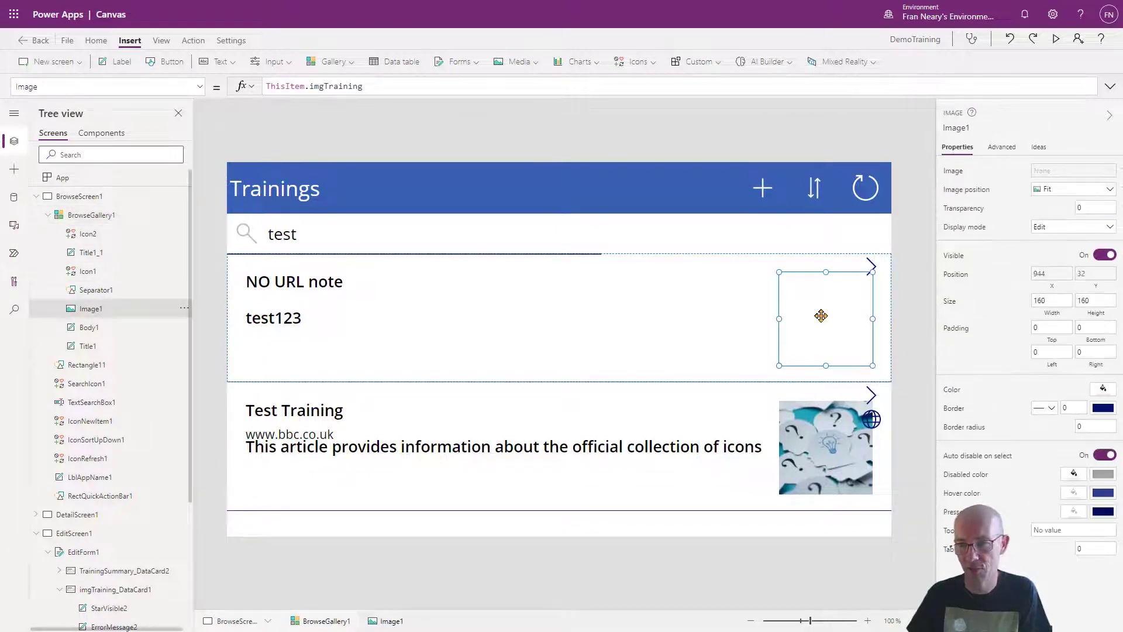
pyautogui.moveTo(820, 315); pyautogui.dragTo(806, 317)
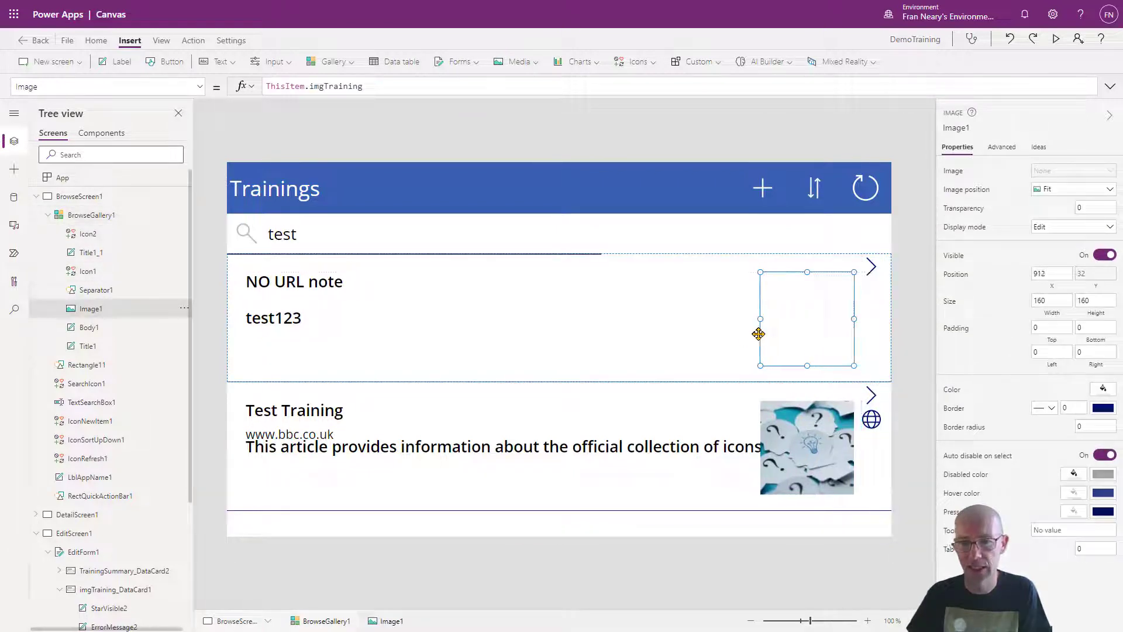
pyautogui.click(354, 319)
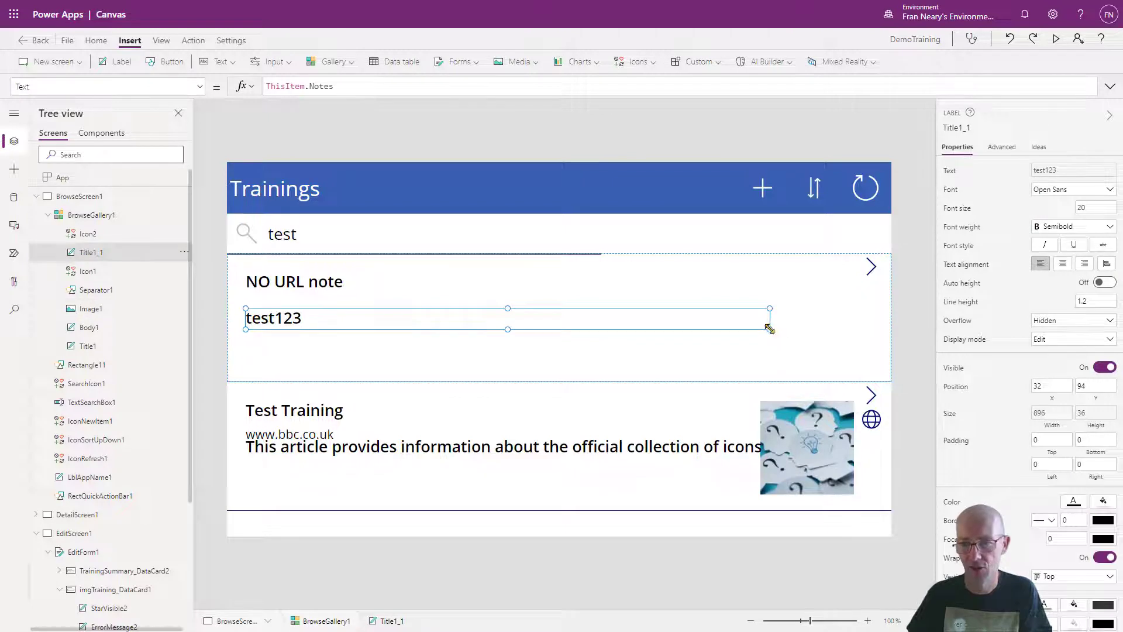
pyautogui.moveTo(769, 329); pyautogui.dragTo(749, 331)
# - Set the gallery arrow icon's OnSelect formula to Navigate(EditScreen1)
pyautogui.click(870, 270)
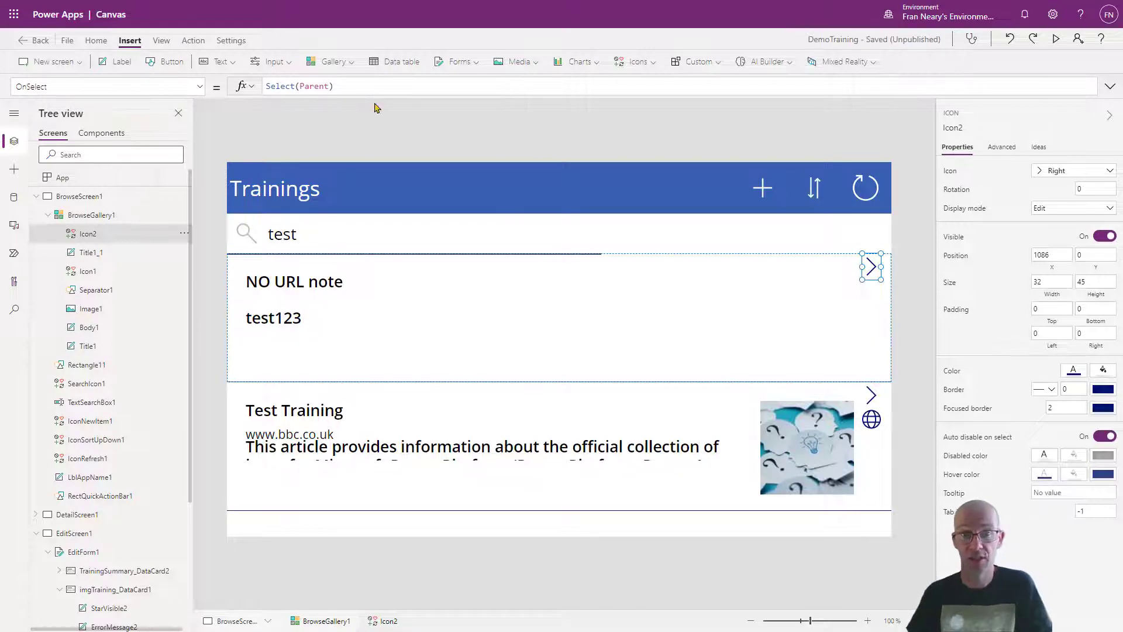
pyautogui.click(342, 87)
pyautogui.hotkey('ctrl', 'a')
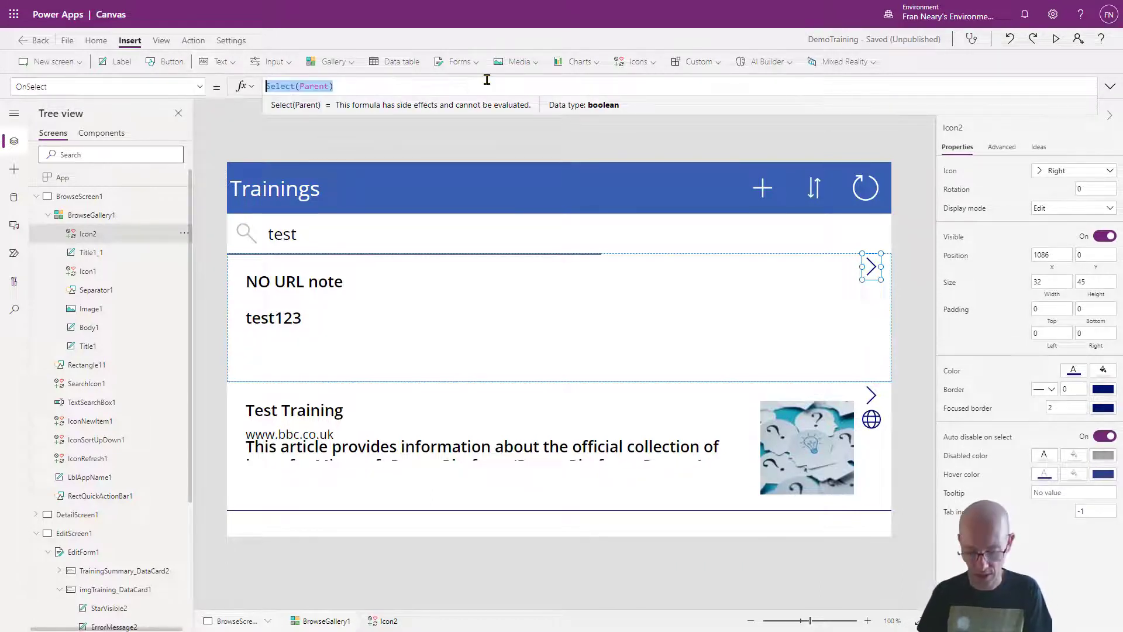
pyautogui.write('navig')
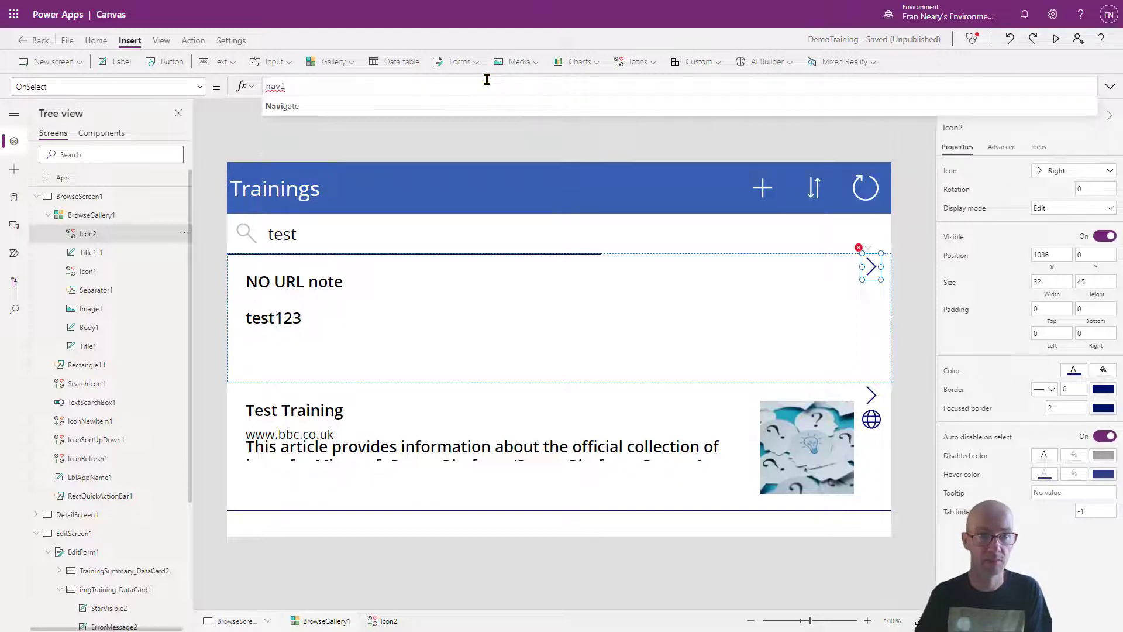
pyautogui.click(480, 115)
pyautogui.write('e(e')
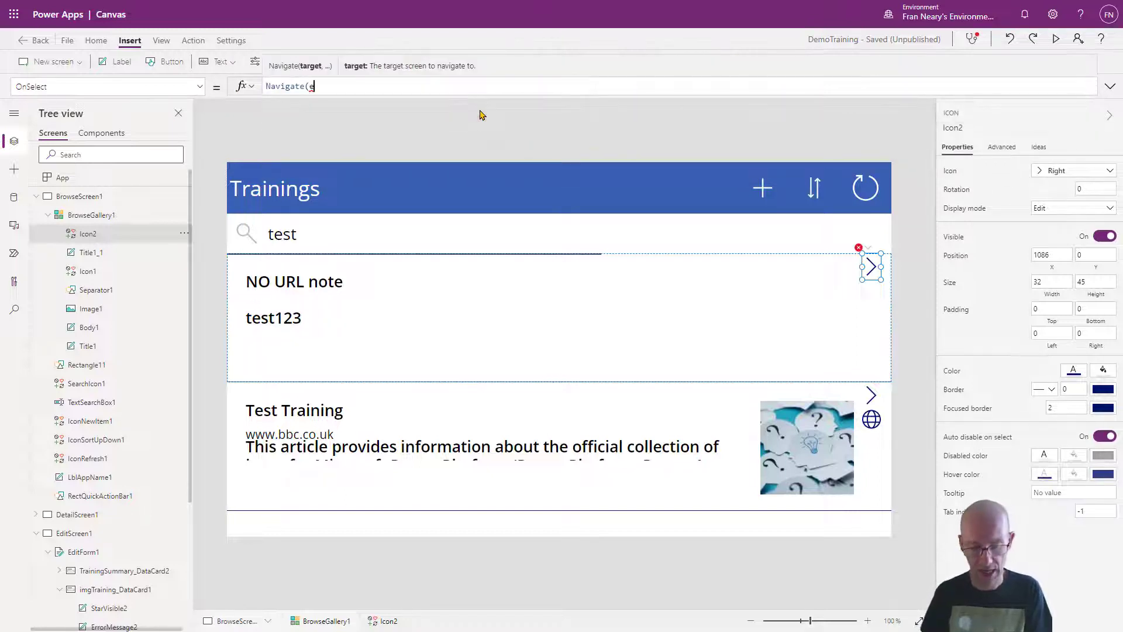
pyautogui.write('d')
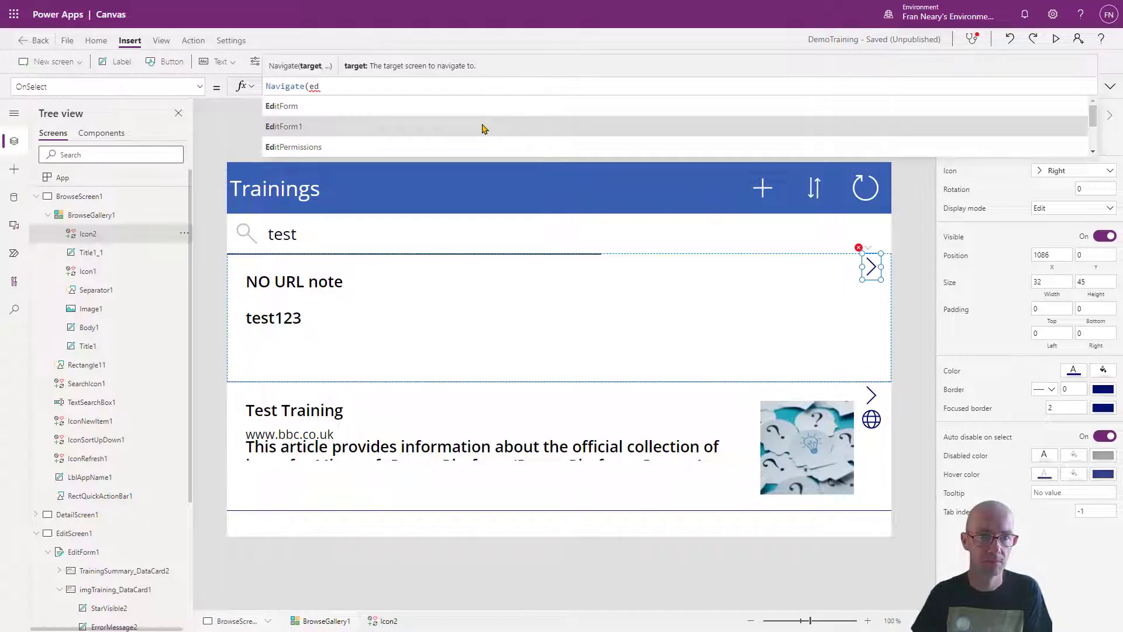
pyautogui.write('its')
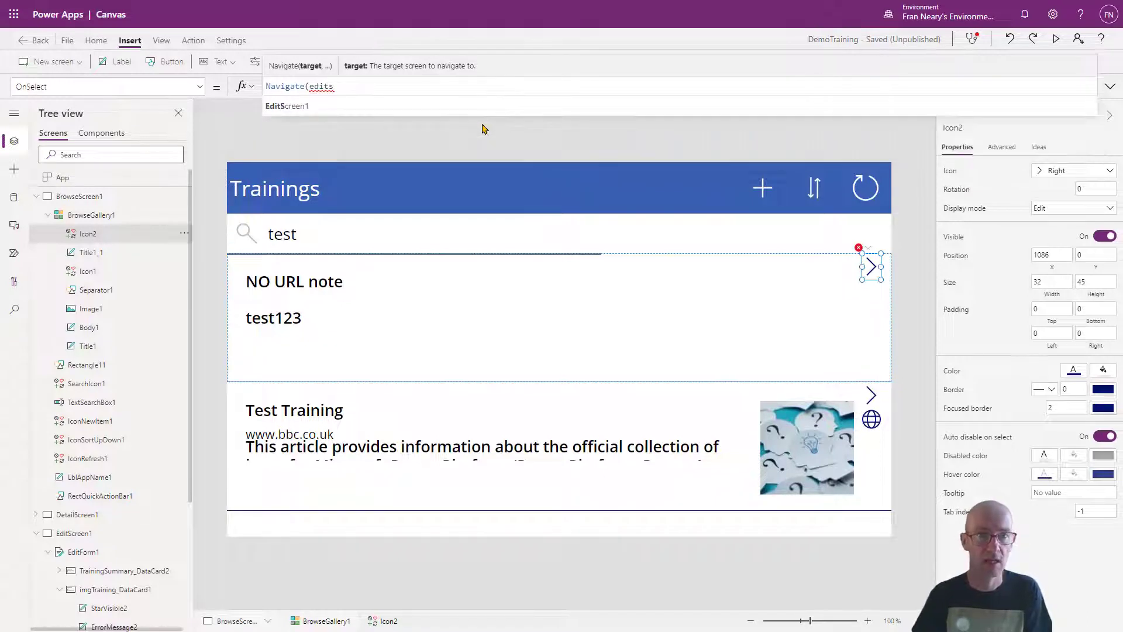
pyautogui.click(488, 110)
pyautogui.write(')')
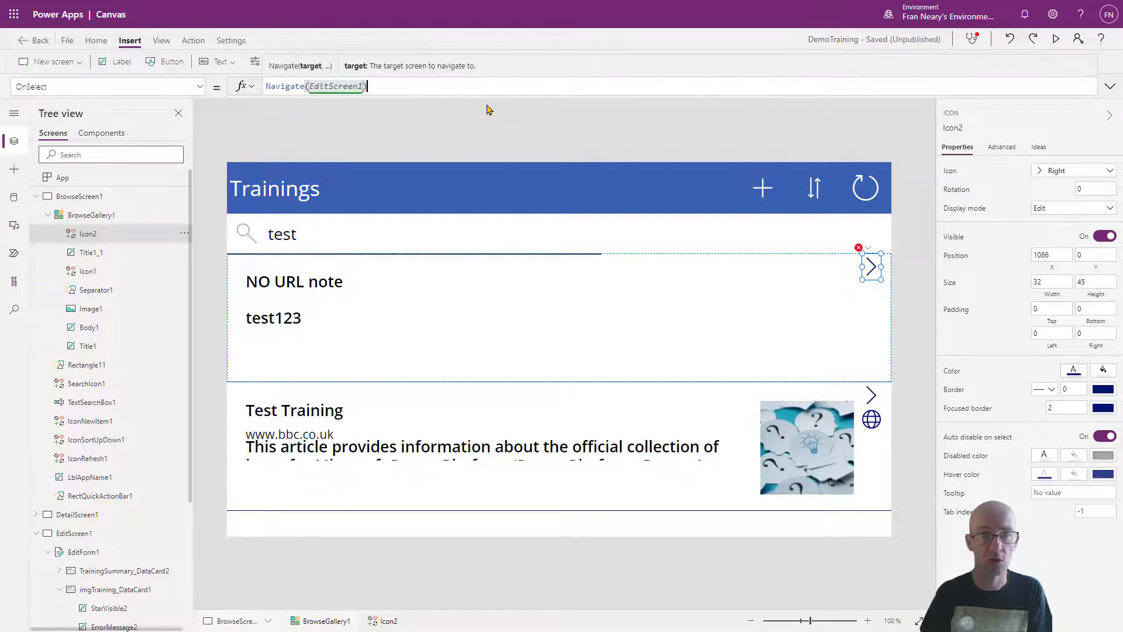
# - Preview the app, open the "NO URL note" item through its arrow icon, and close the preview
pyautogui.click(1056, 40)
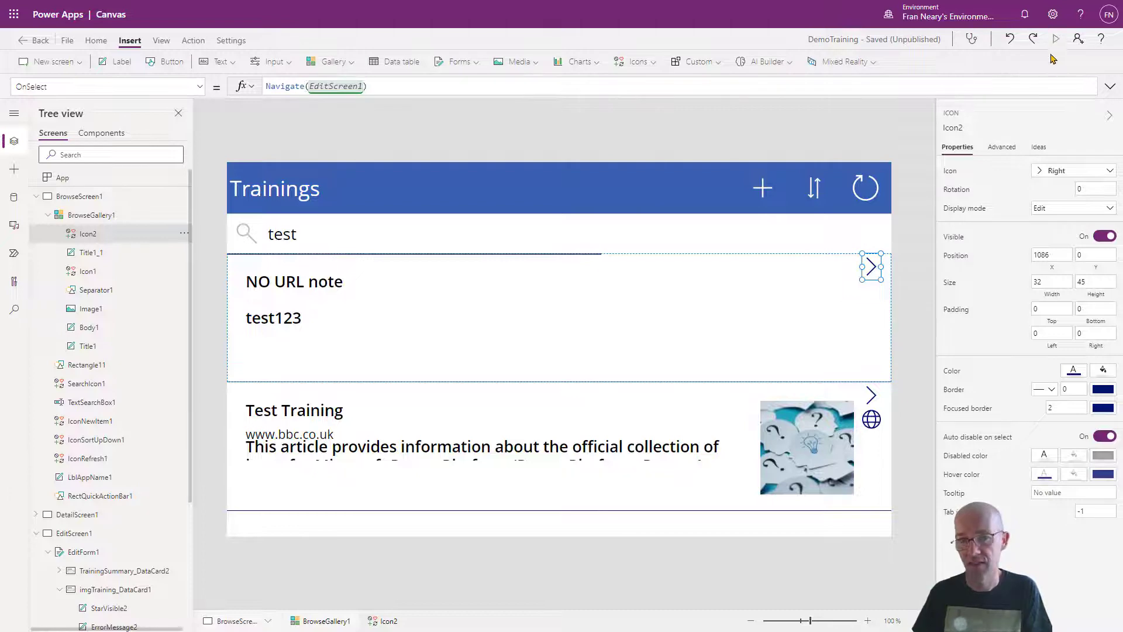
pyautogui.click(1059, 197)
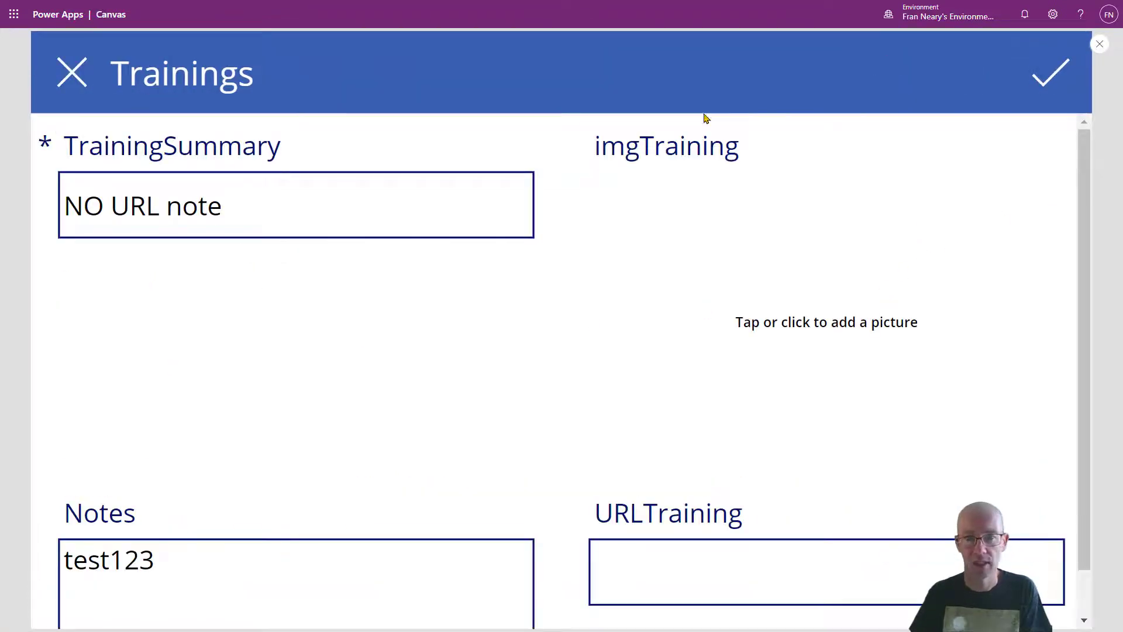
pyautogui.click(1100, 44)
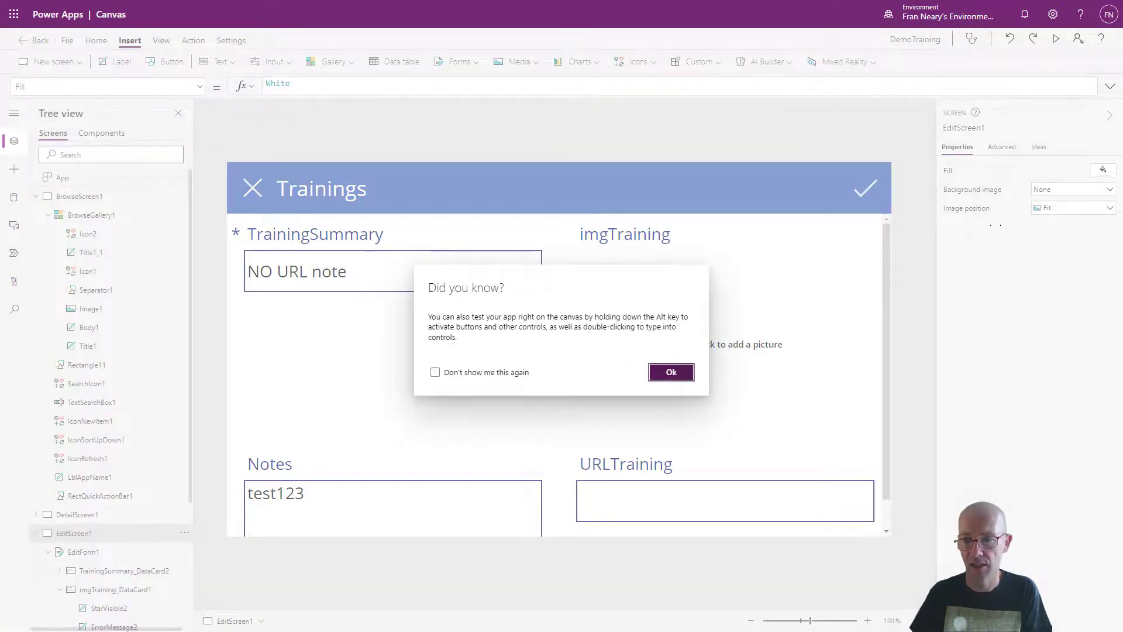
pyautogui.click(672, 376)
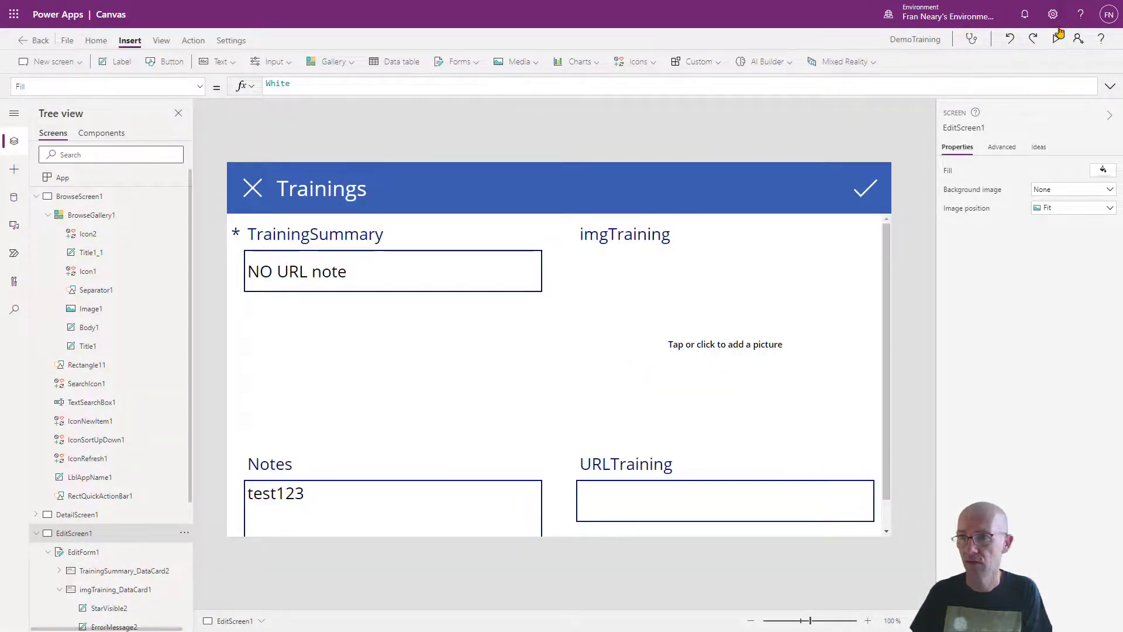
# - Preview the app again, cancel the open form, open the "Test Training" item through its arrow, and close the preview
pyautogui.click(1058, 42)
pyautogui.click(68, 70)
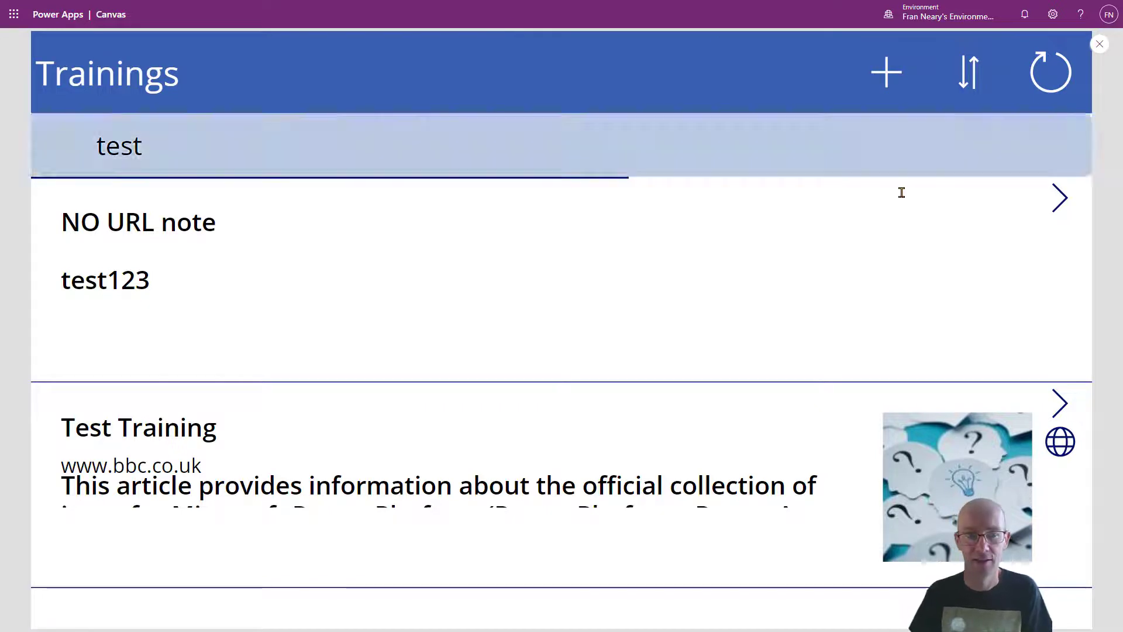
pyautogui.click(1060, 403)
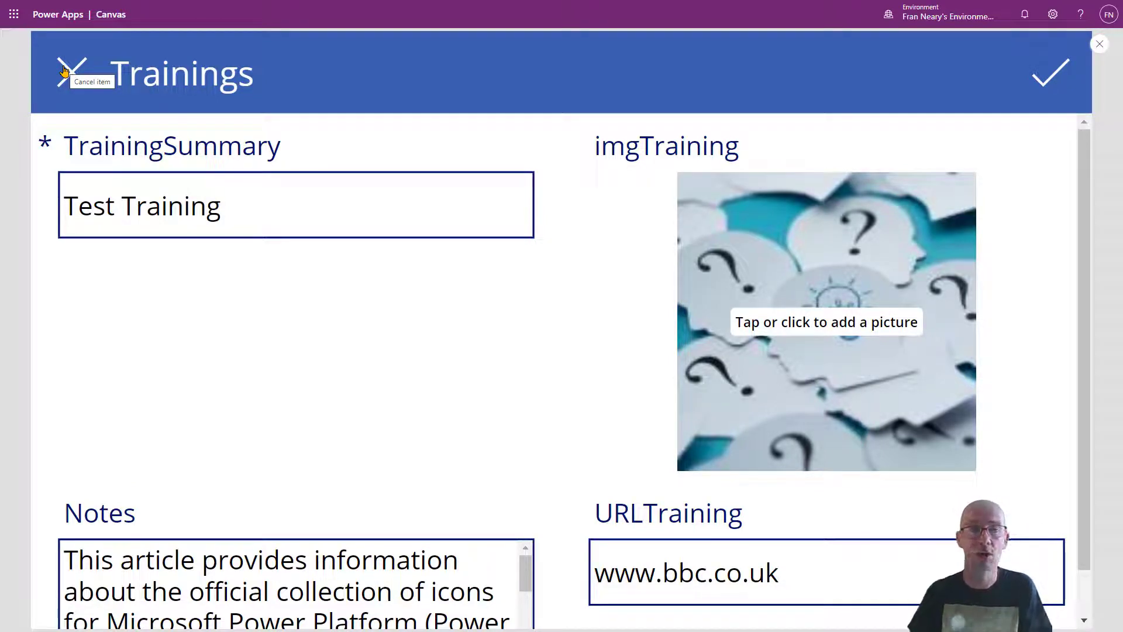
pyautogui.click(1100, 44)
pyautogui.click(679, 374)
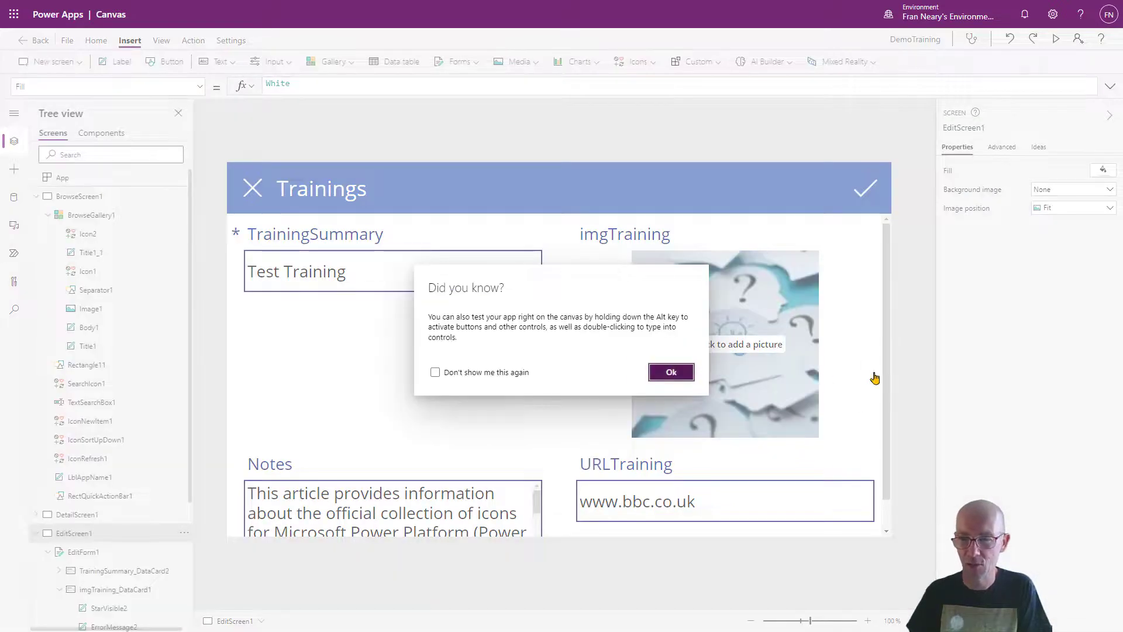
# - Display the Item property formula of EditForm1 on EditScreen1
pyautogui.click(882, 370)
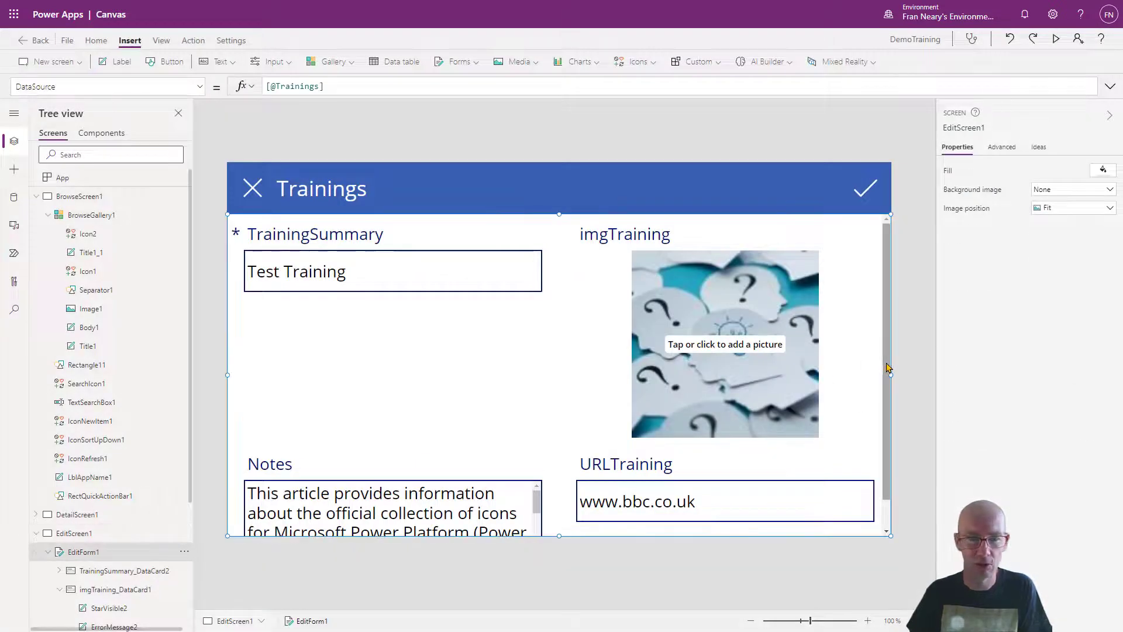
pyautogui.click(107, 87)
pyautogui.write('Item')
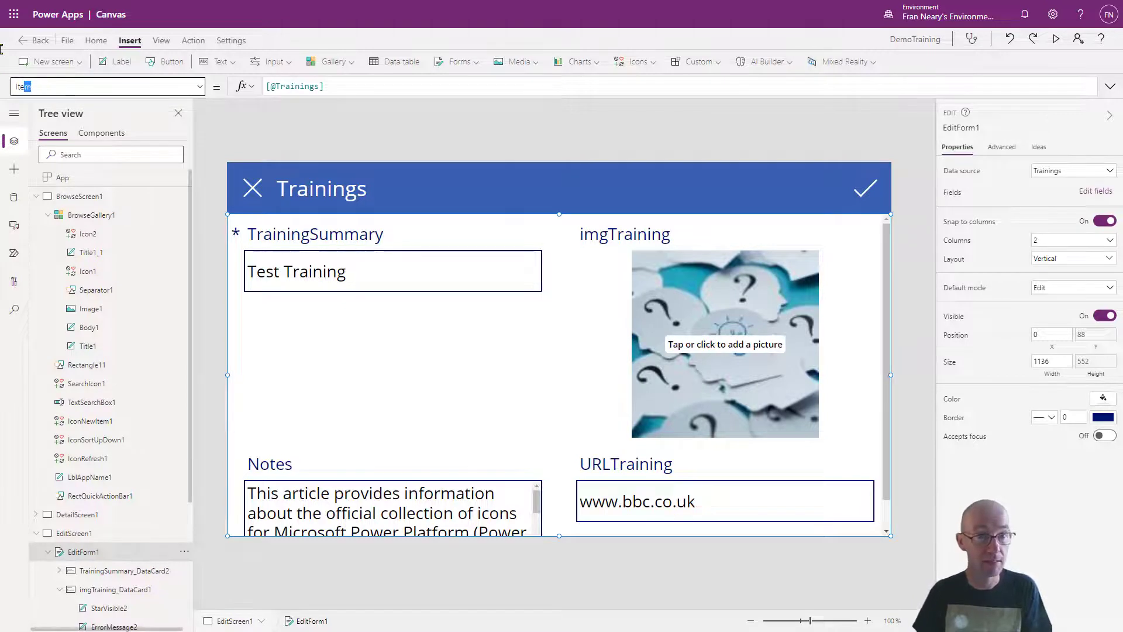
pyautogui.press('Return')
pyautogui.click(390, 85)
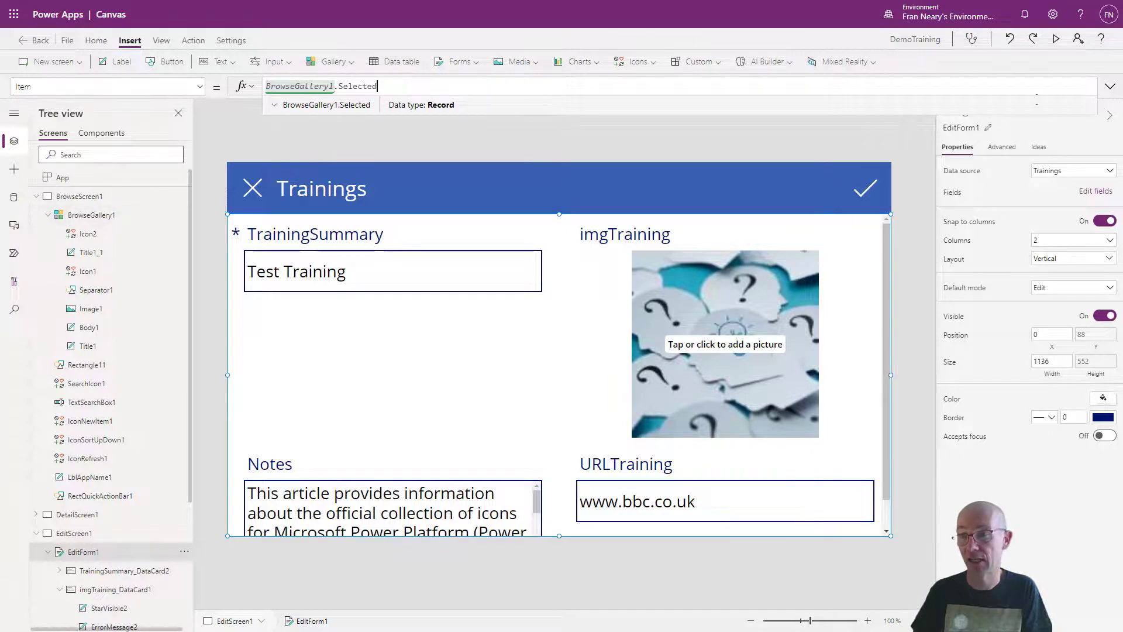
# - Preview the app, change the open item's TrainingSummary to "Test Training Edited", and submit the form
pyautogui.click(1055, 39)
pyautogui.click(292, 208)
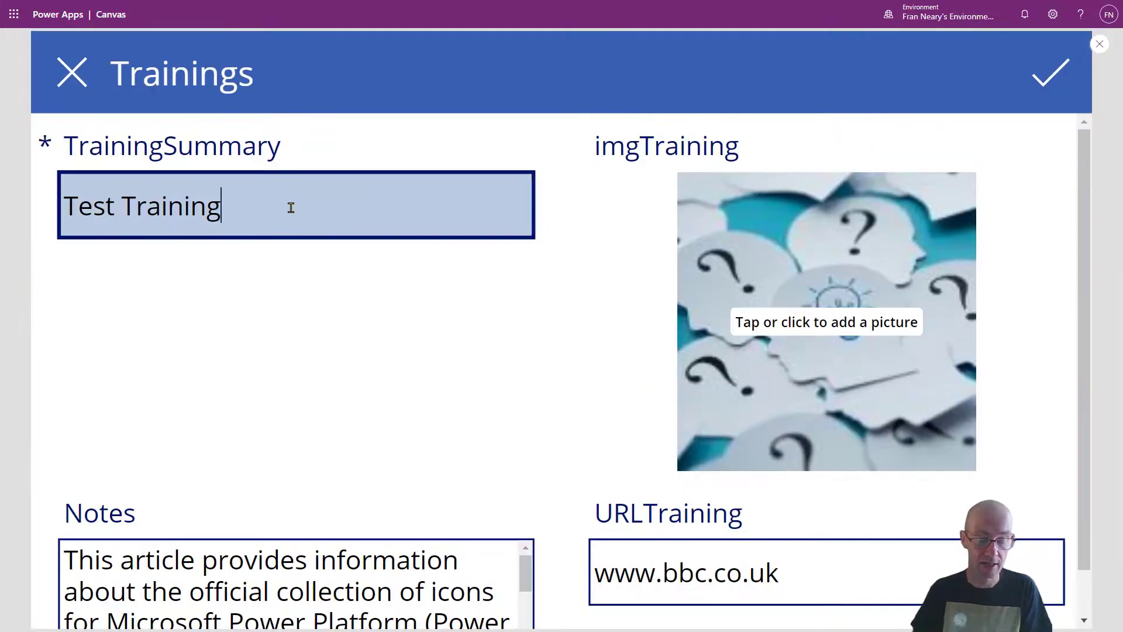
pyautogui.write('Edited')
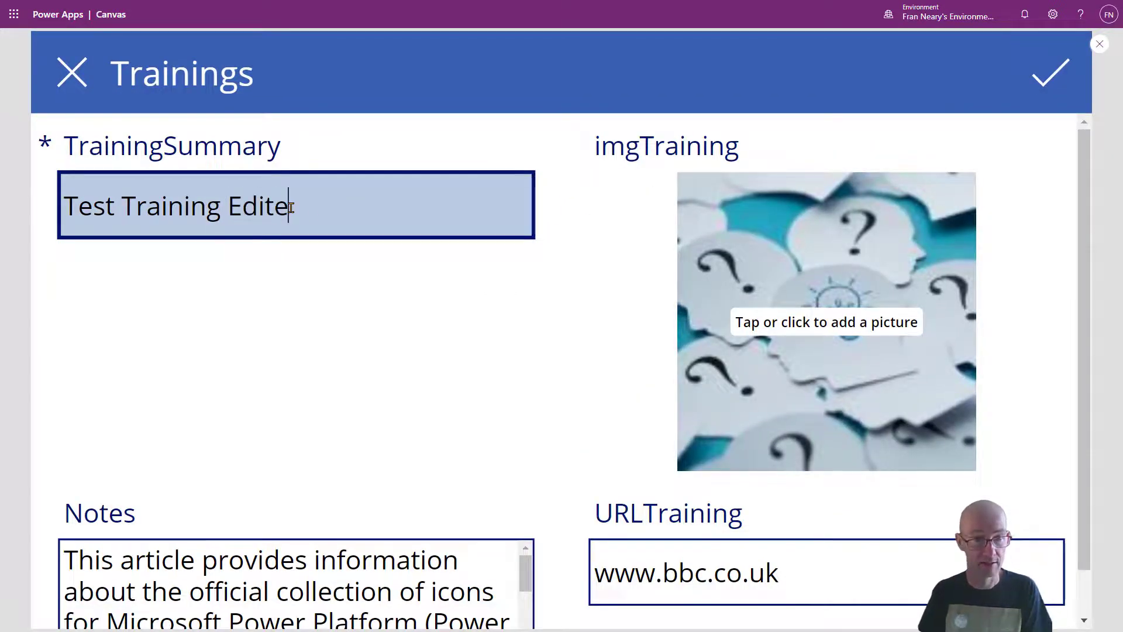
pyautogui.click(1046, 77)
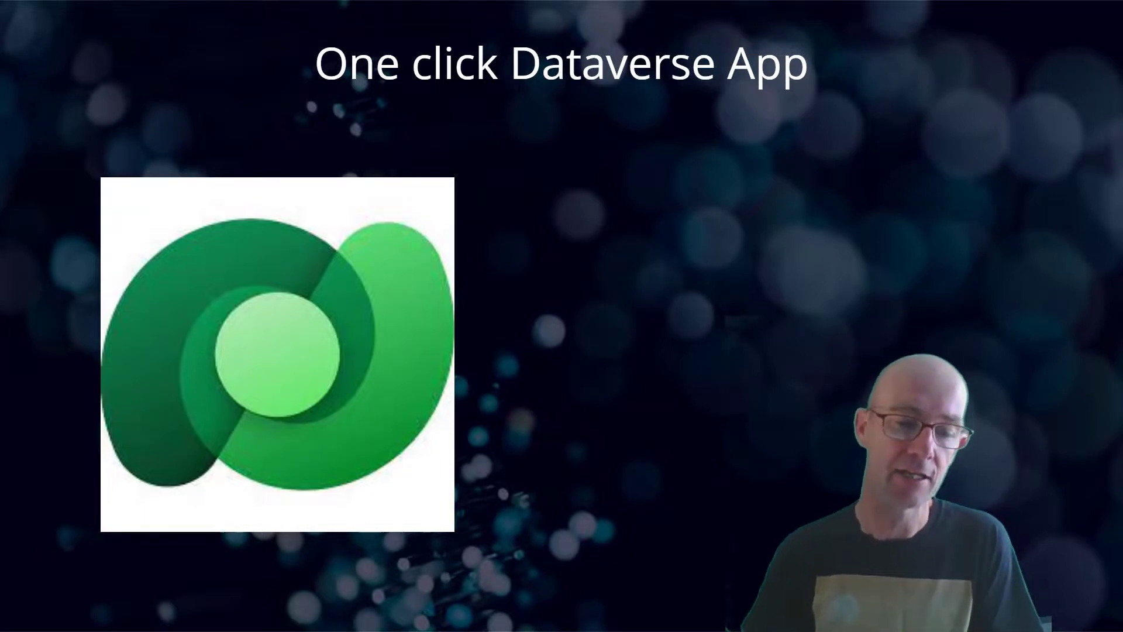
pyautogui.press('Right')
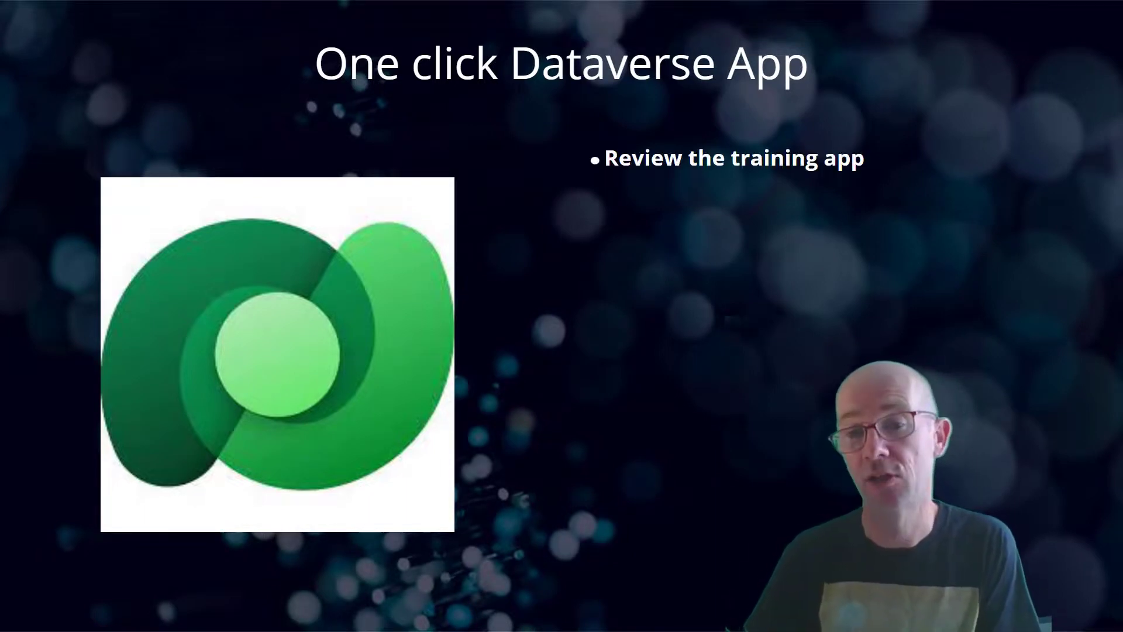
pyautogui.press('Right')
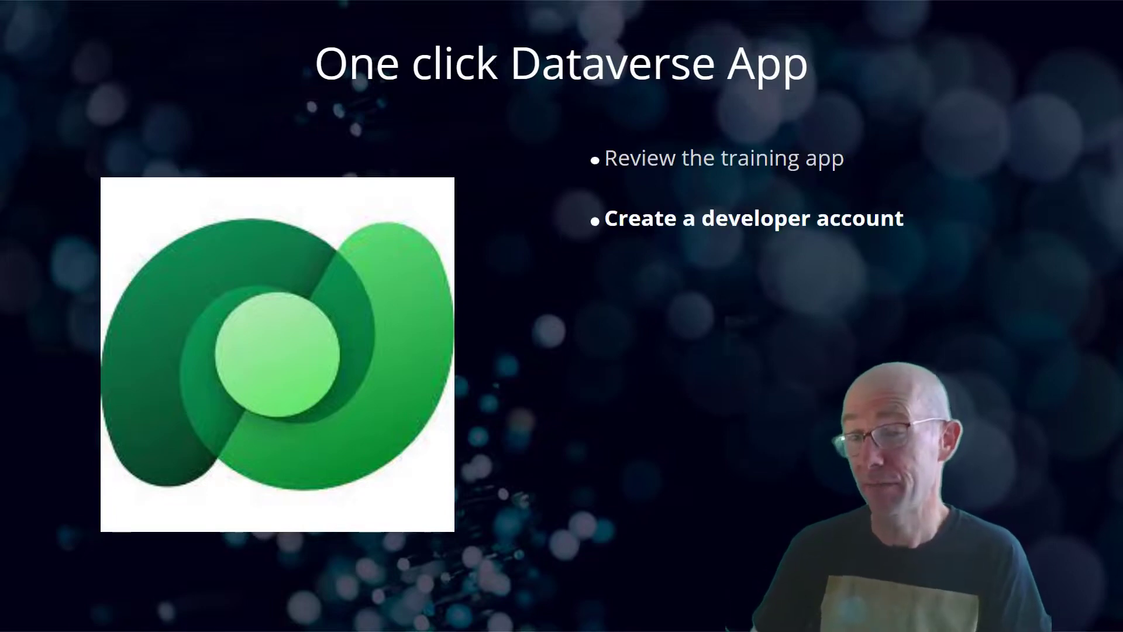
pyautogui.press('Right')
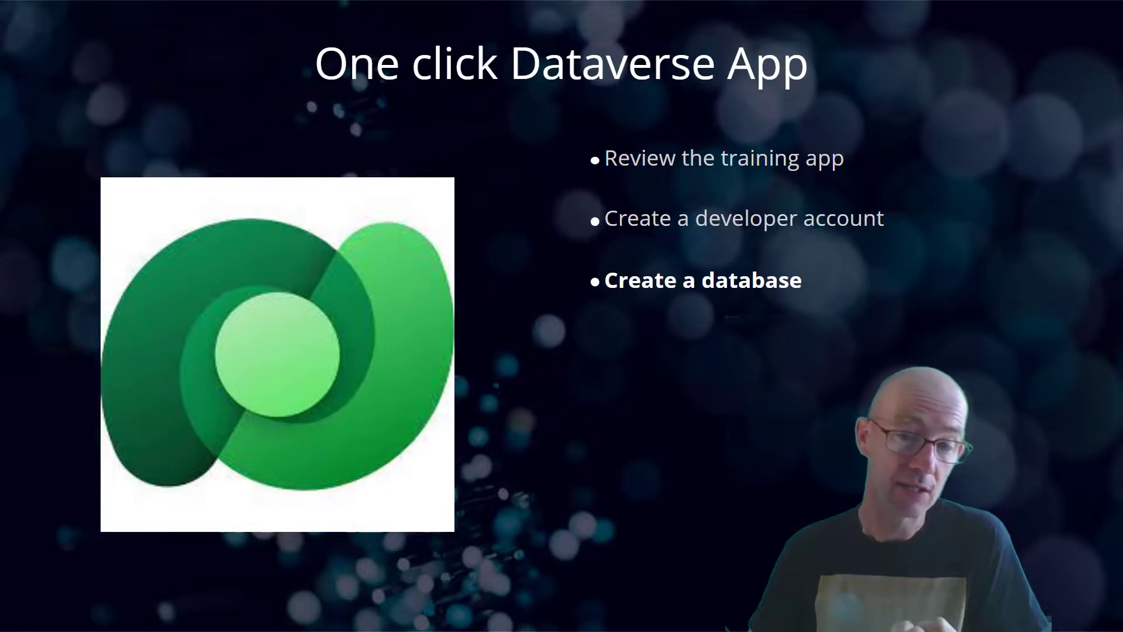